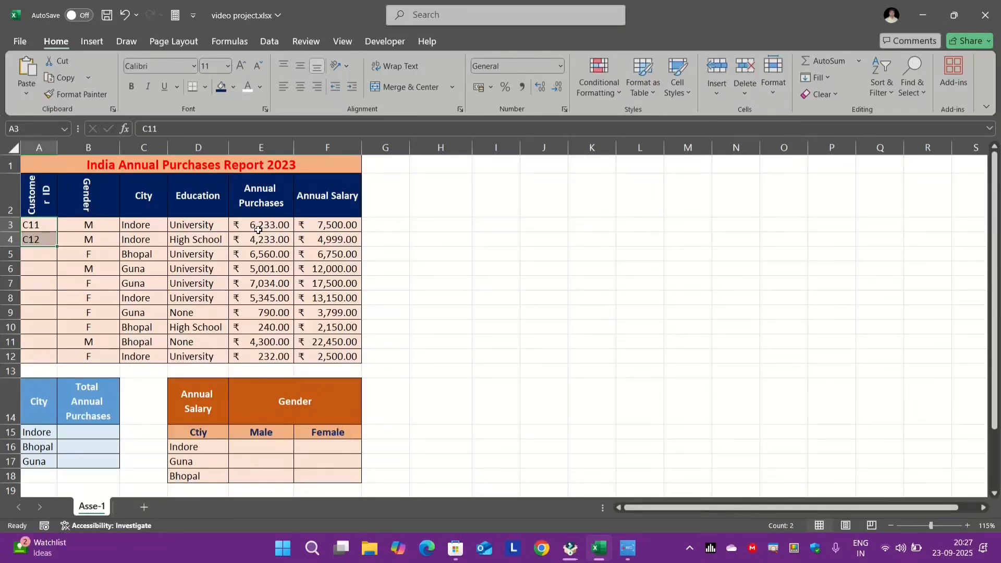
- Fill the customer ID series down column A from C11 and C12 through row 12
left_click(99, 274)
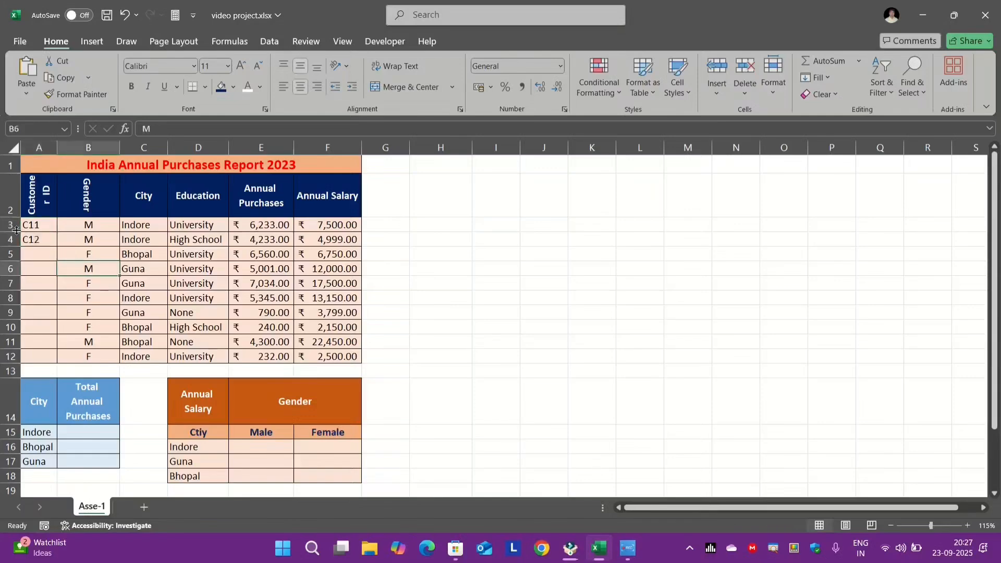
left_click_drag(31, 225, 56, 368)
scroll(173, 284, "down", 2)
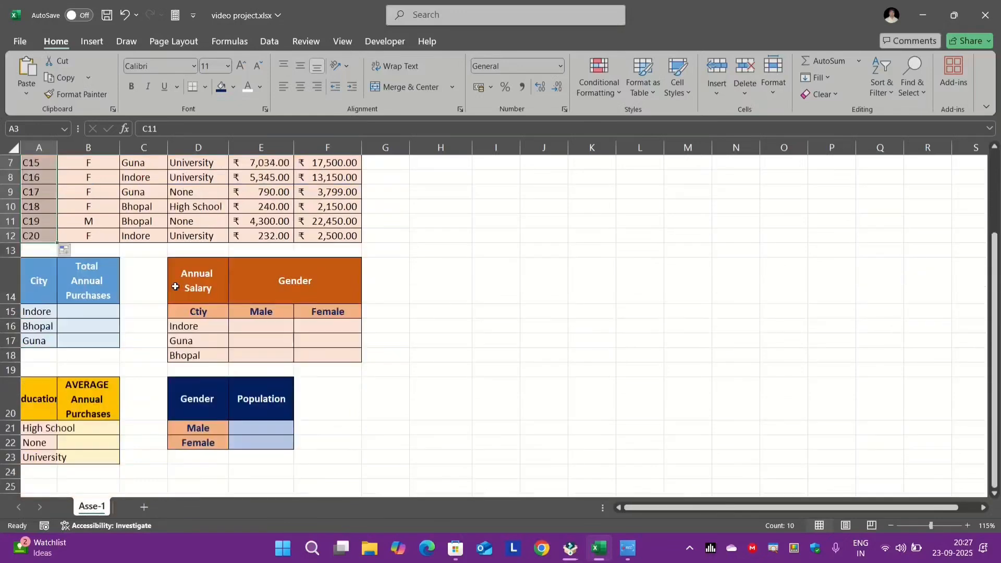
- Examine the Total Annual Purchases by City table against the City and Annual Purchases columns of the customer table
left_click(32, 296)
left_click(85, 295)
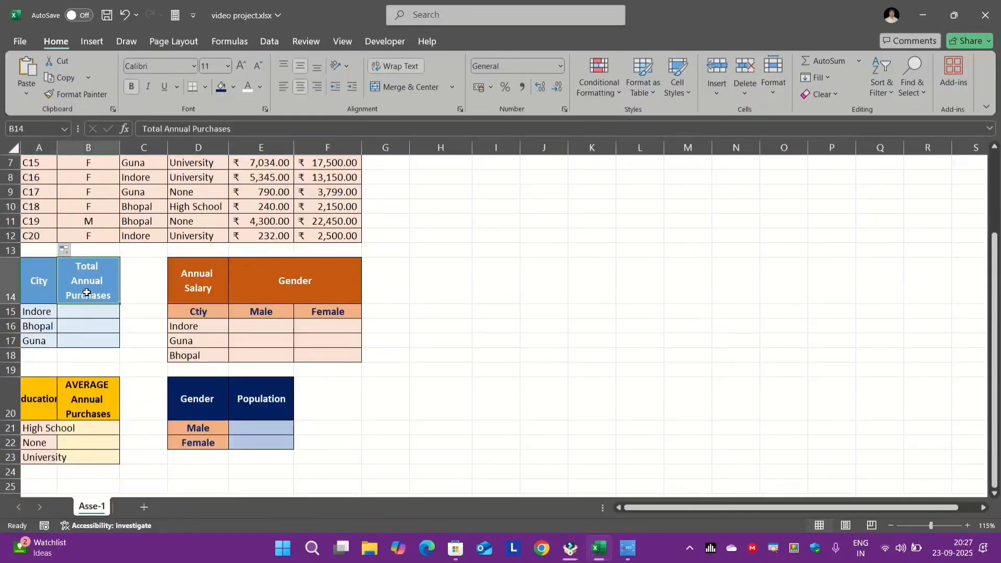
left_click(46, 315)
left_click(44, 342)
scroll(98, 327, "up", 2)
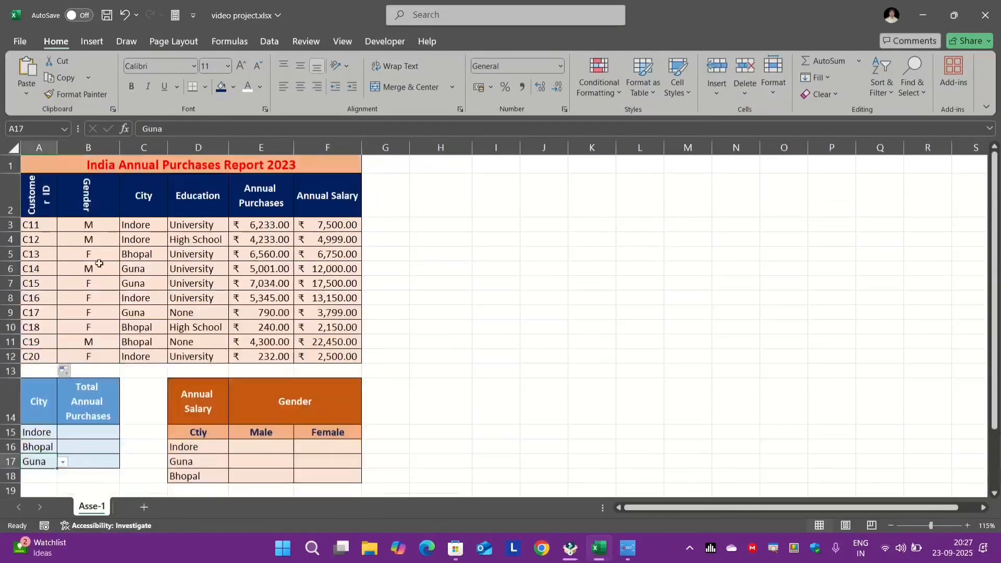
scroll(99, 263, "down", 2)
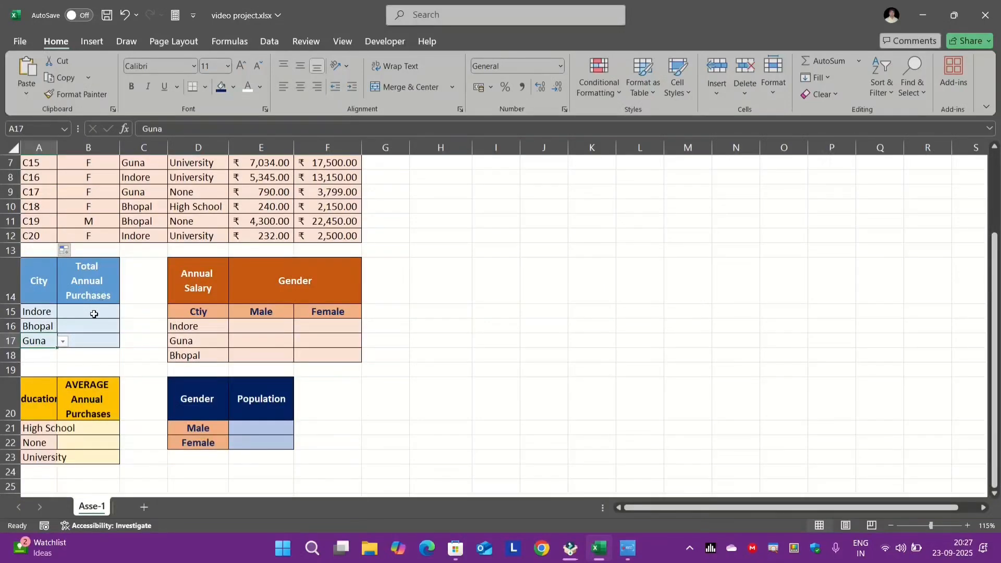
scroll(94, 314, "up", 2)
scroll(264, 209, "down", 3)
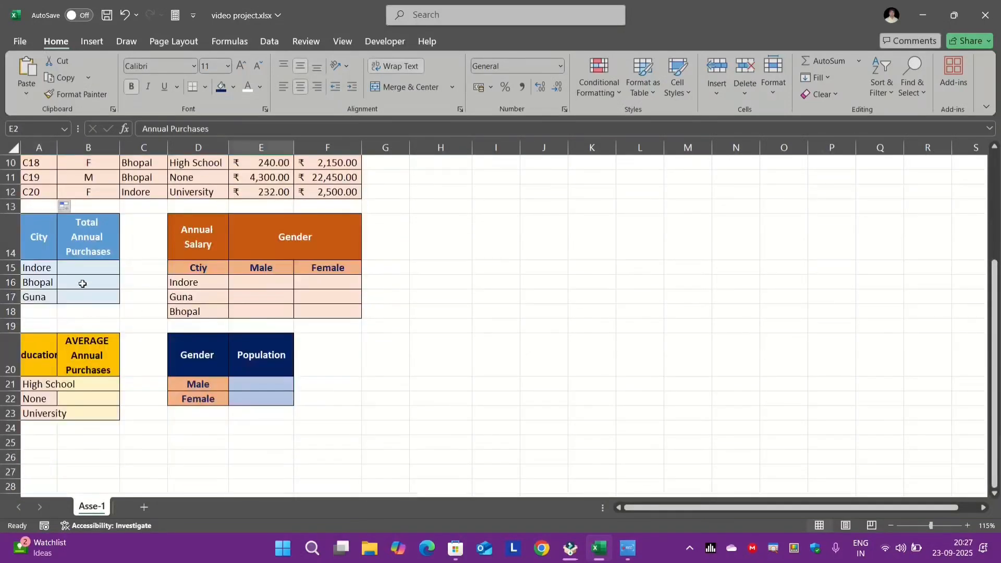
left_click(33, 267)
scroll(32, 267, "up", 3)
left_click_drag(148, 226, 153, 256)
scroll(172, 276, "down", 1)
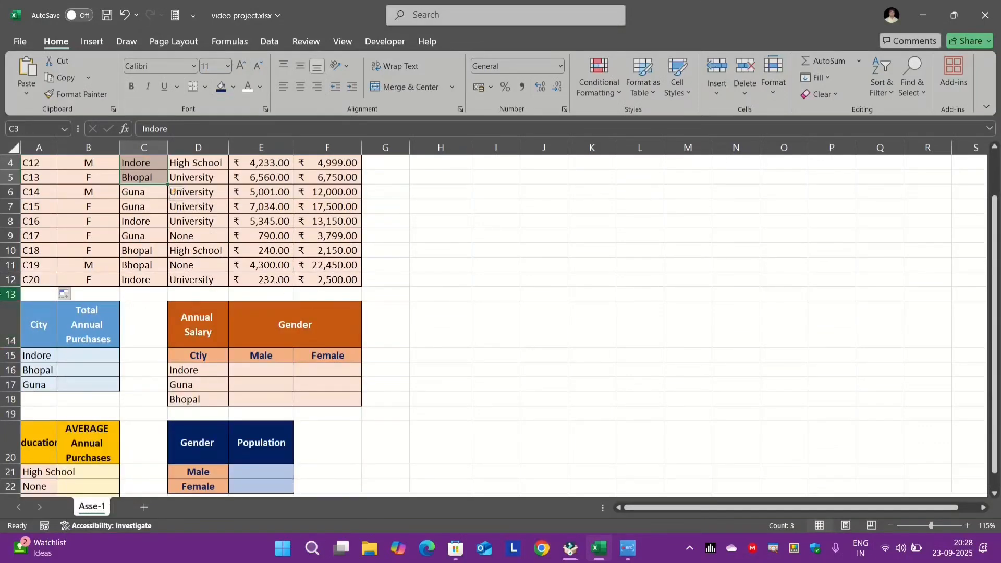
- Insert a blank row directly below the last customer row and apply all borders to A13:F13
right_click(7, 295)
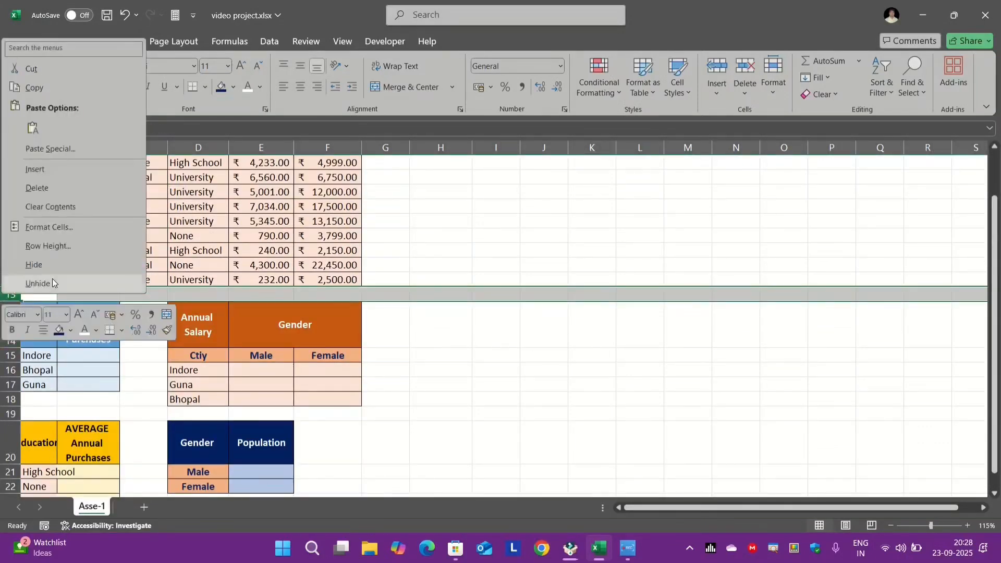
left_click(58, 166)
left_click_drag(346, 294, 32, 295)
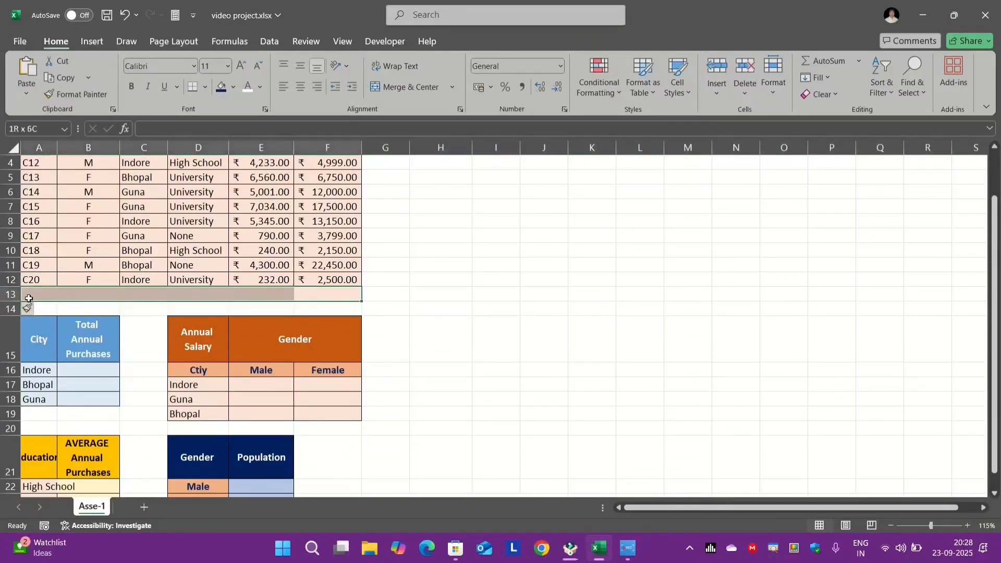
left_click(205, 87)
left_click(218, 219)
left_click(183, 323)
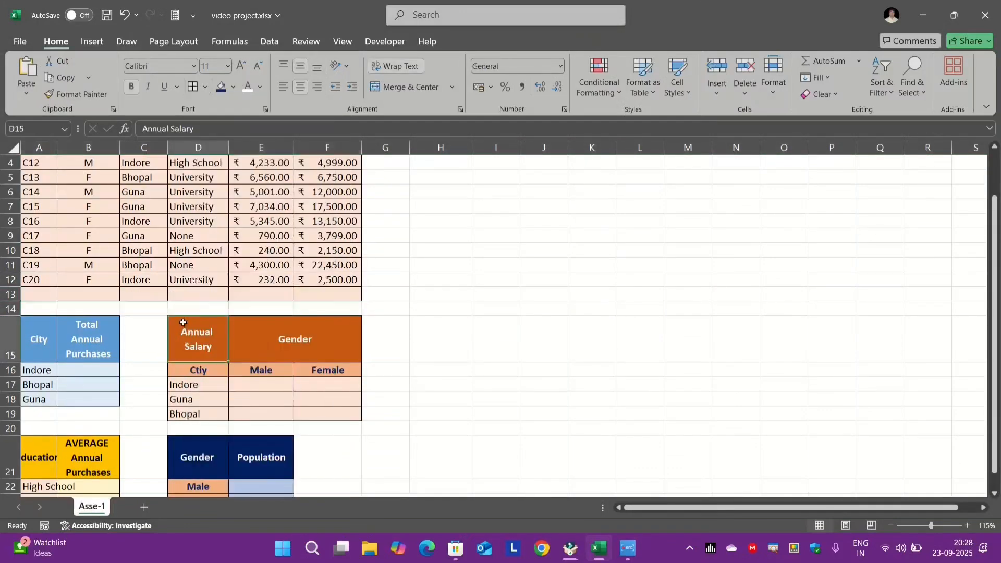
- Label D13 "Total", add sums of Annual Purchases and Annual Salary in E13:F13, and check the purchases formula
left_click(200, 295)
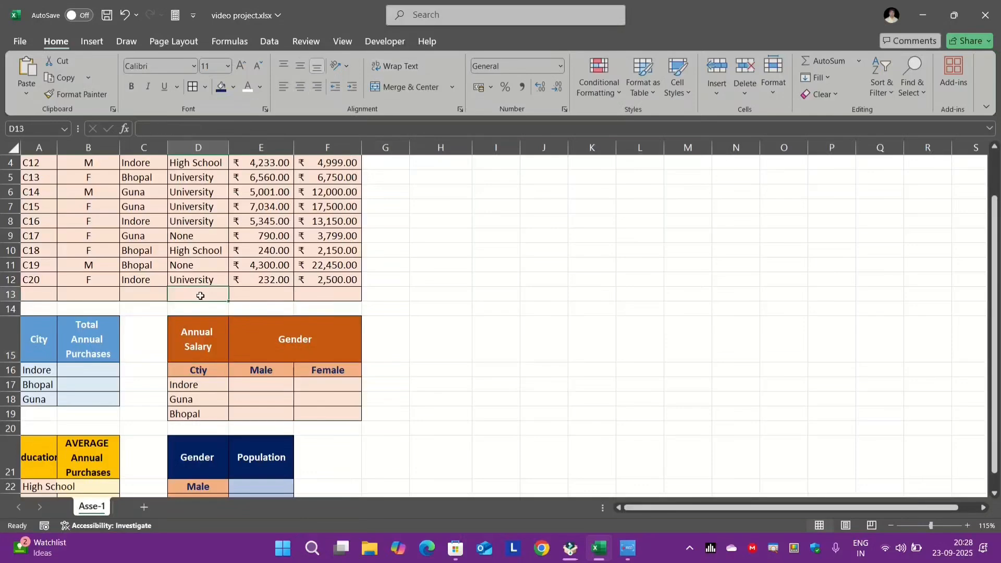
type("Total")
left_click_drag(264, 294, 360, 224)
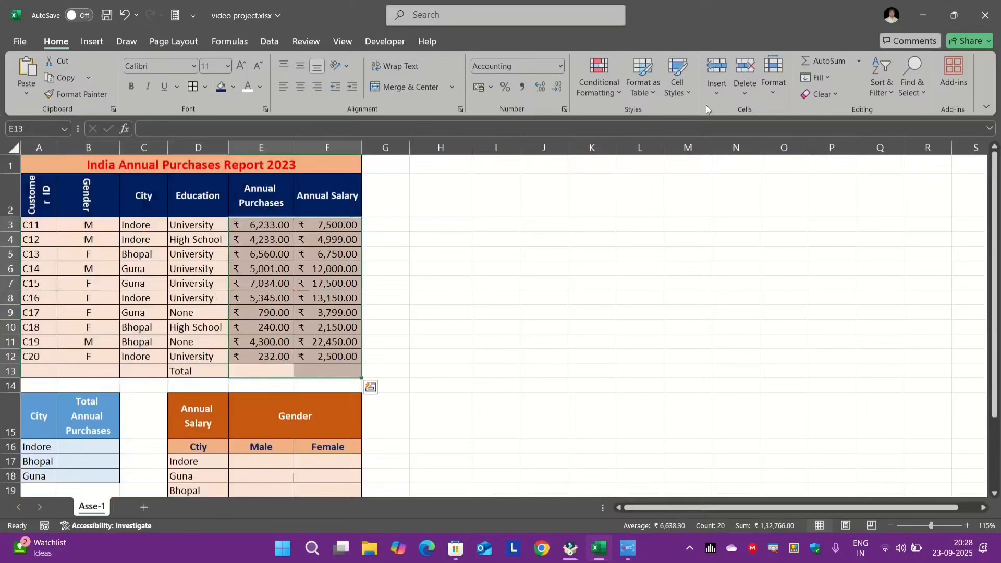
left_click(841, 64)
left_click(263, 373)
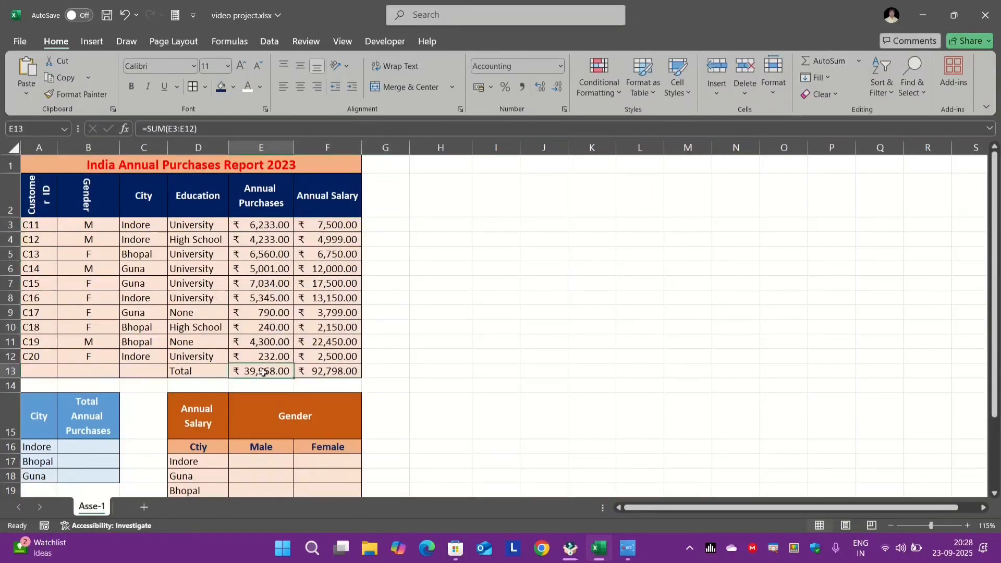
double_click(263, 373)
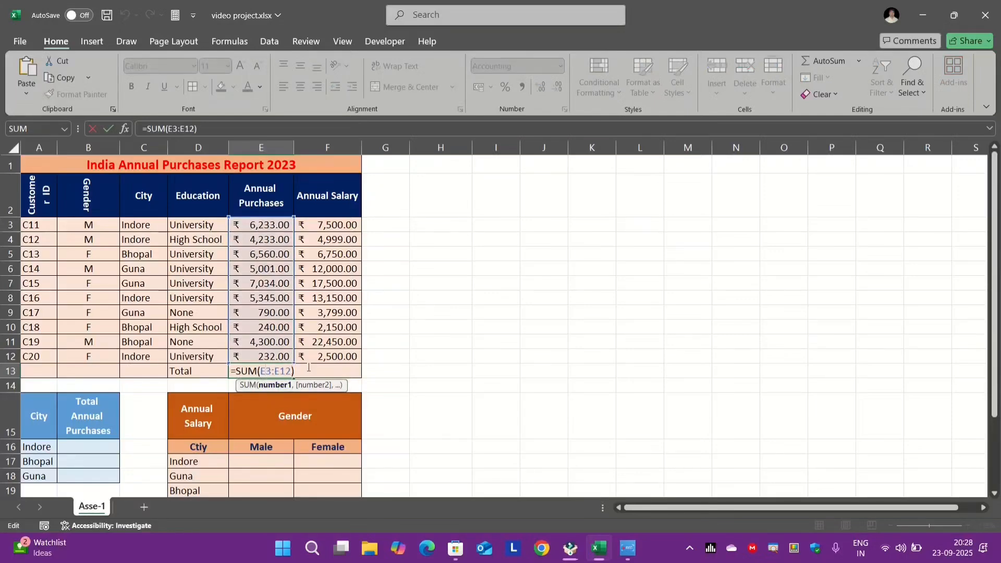
key("Return")
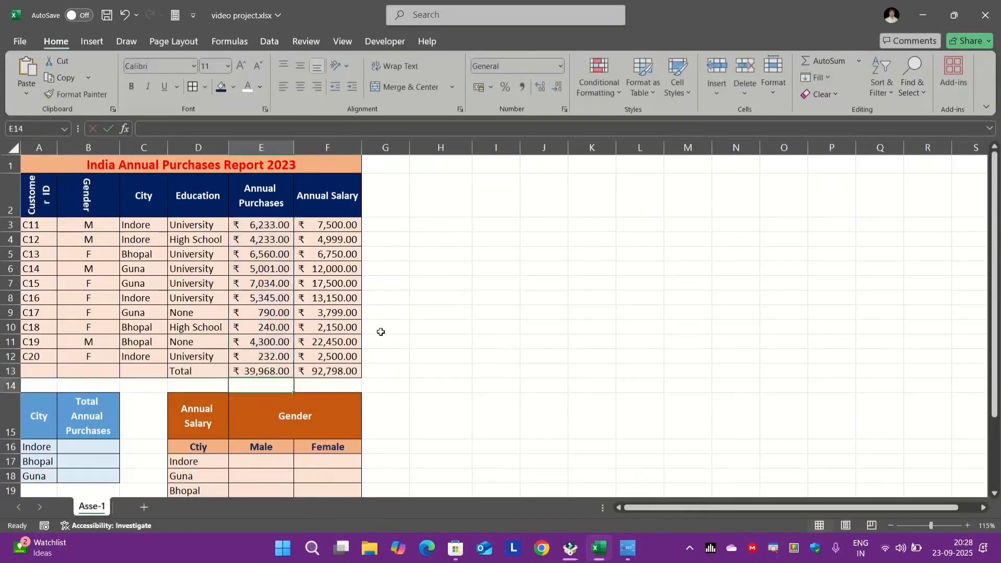
- Apply the Total cell style to the total row A13:F13
left_click_drag(328, 371, 36, 372)
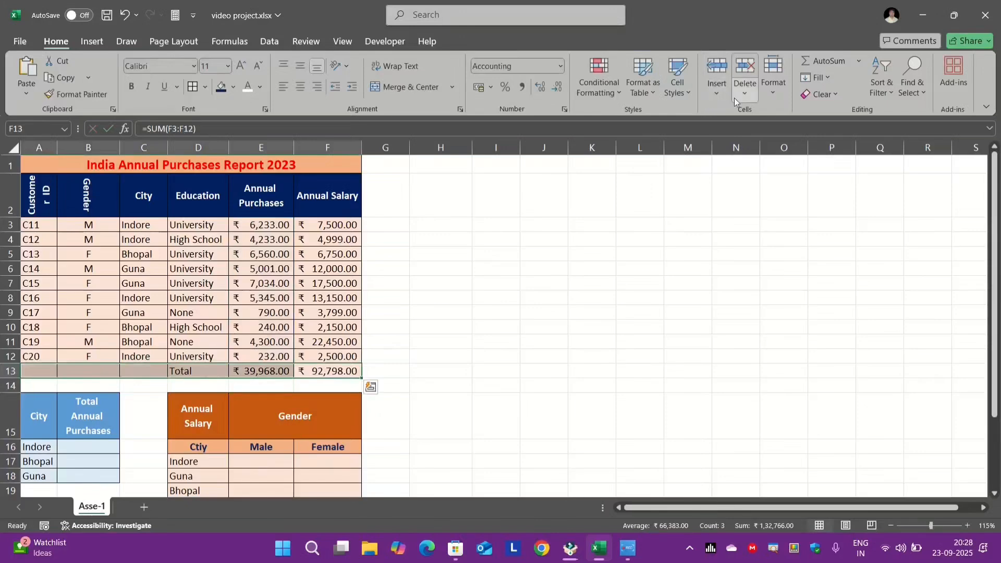
left_click(653, 93)
left_click(681, 91)
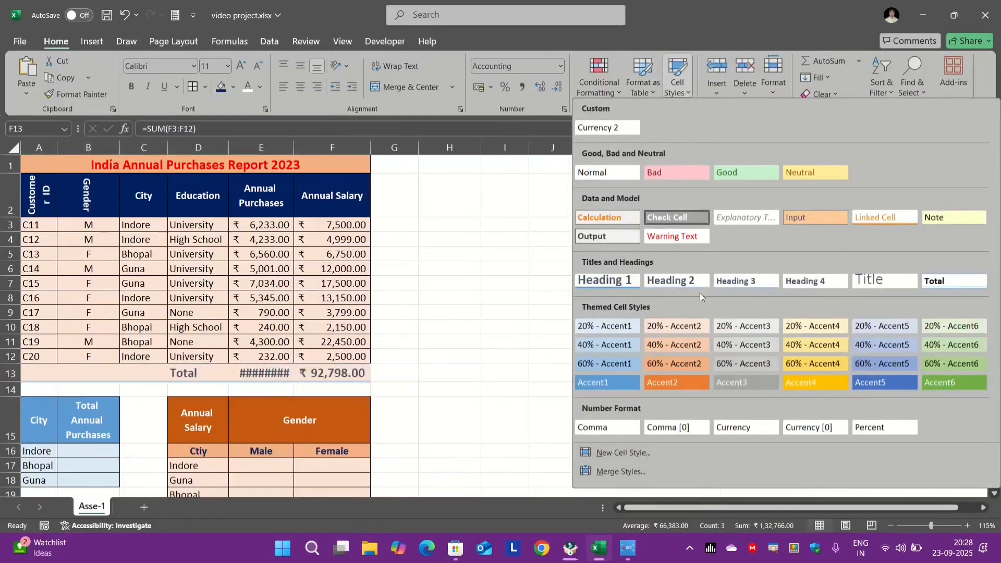
left_click(947, 283)
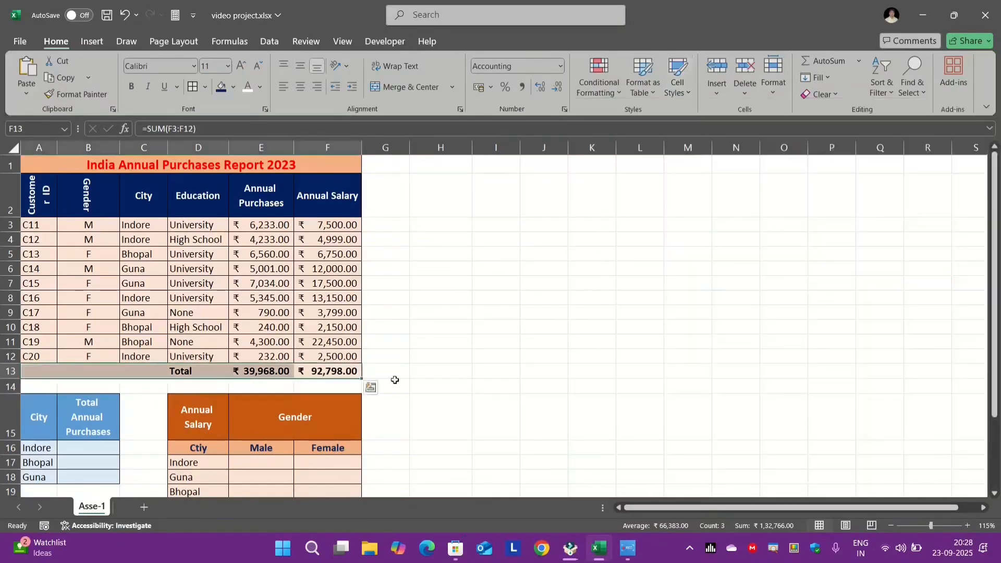
left_click(441, 372)
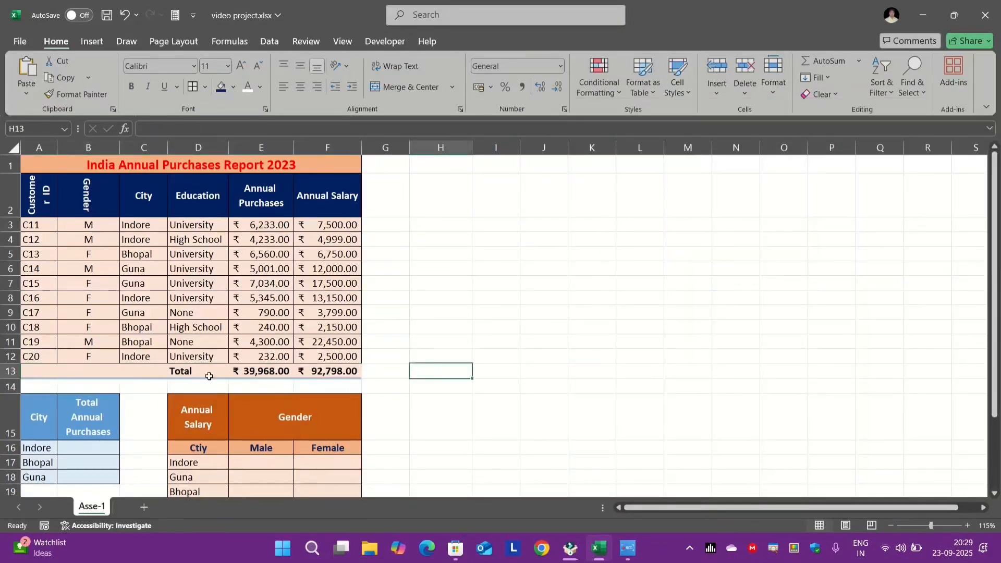
scroll(73, 379, "down", 1)
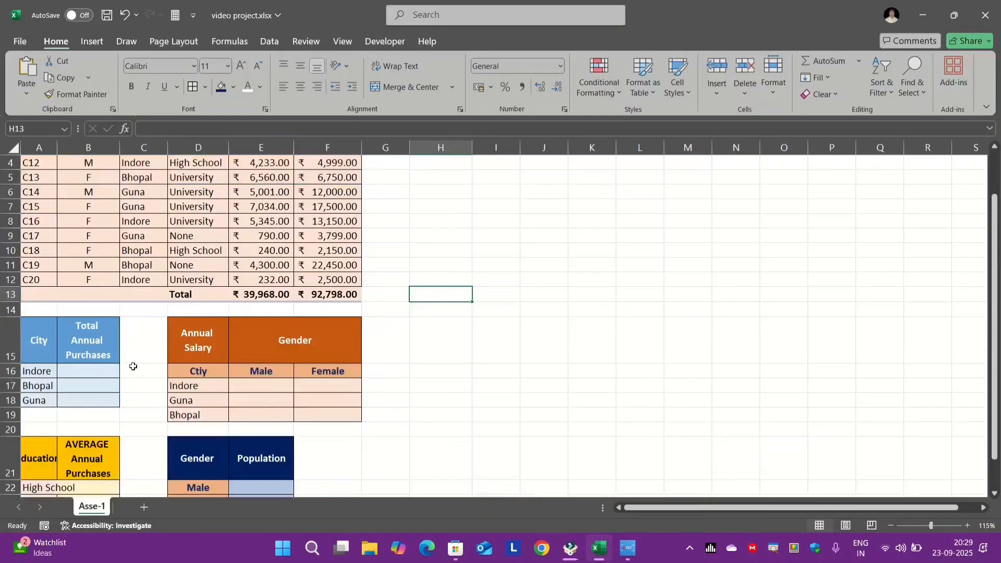
scroll(167, 385, "up", 1)
left_click(247, 371)
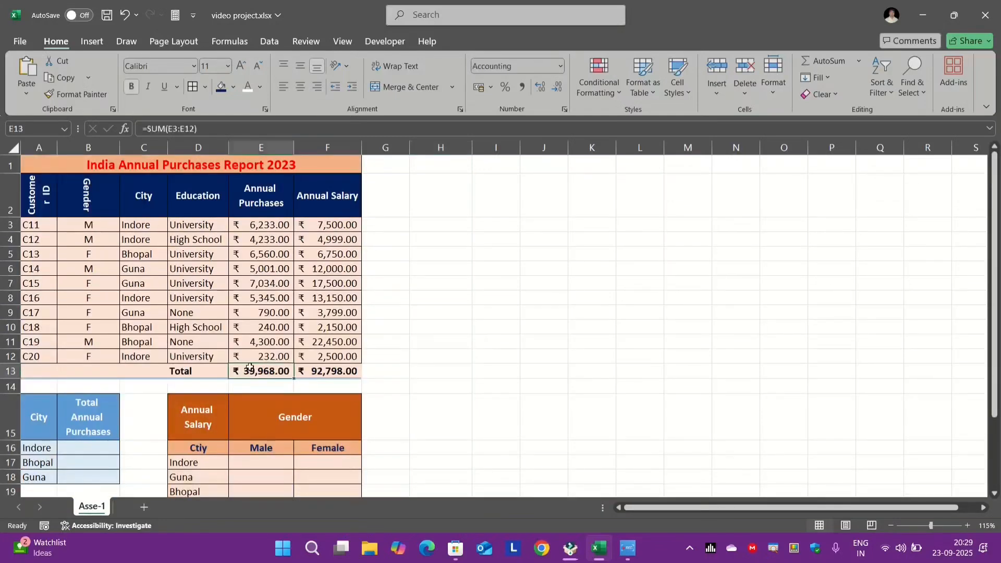
- Start a SUMIF formula in B16 for Indore's total purchases with the city cells C3:C12 as the range
left_click(81, 444)
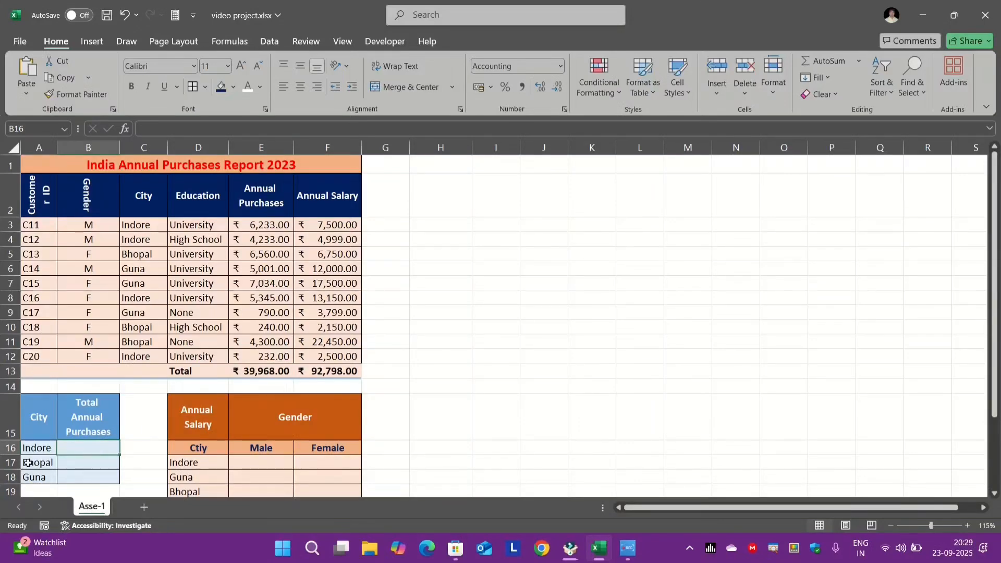
scroll(41, 412, "down", 1)
scroll(50, 396, "up", 5, "ctrl")
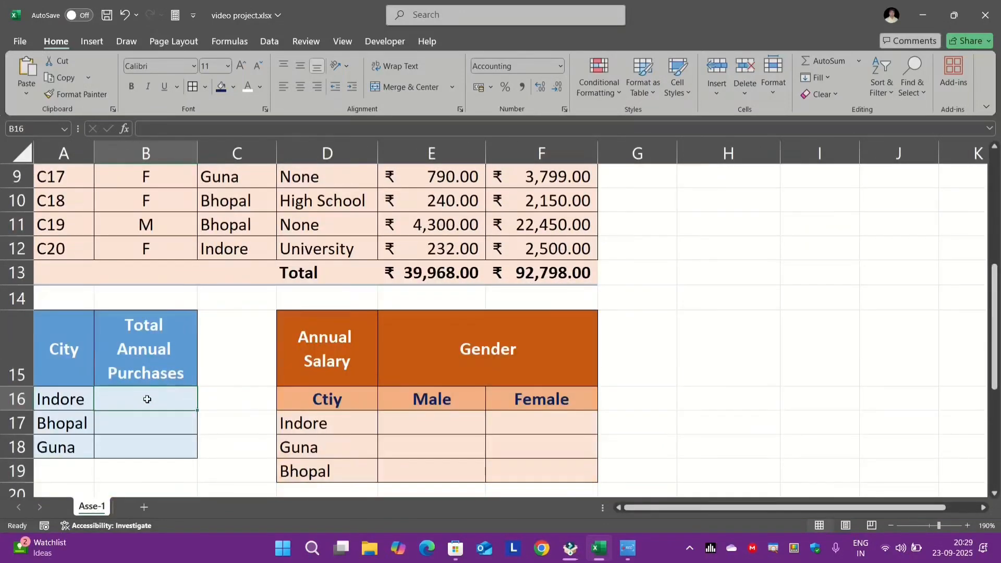
type("=sumfi")
key("Tab")
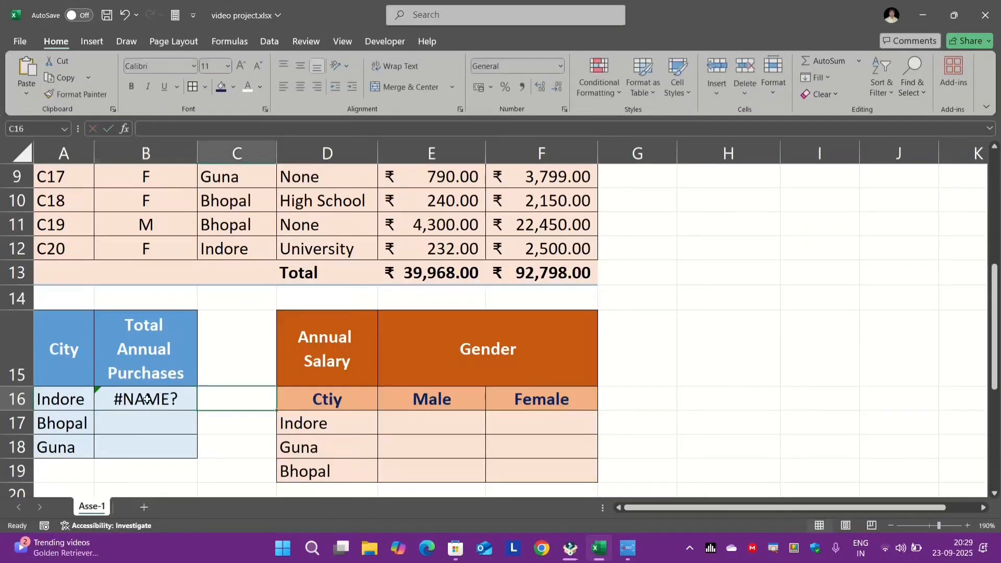
left_click(146, 399)
type("=sum")
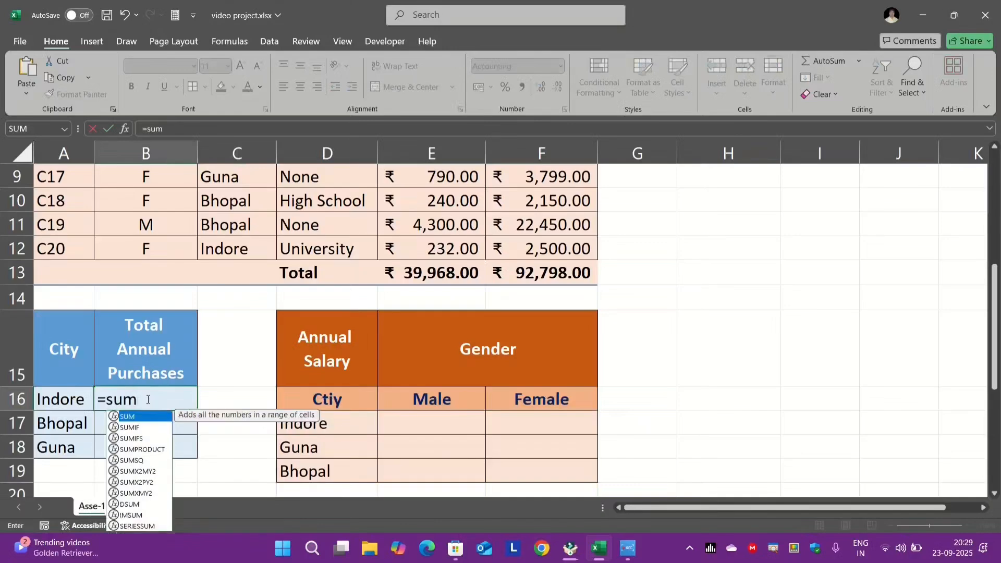
type("if")
key("Tab")
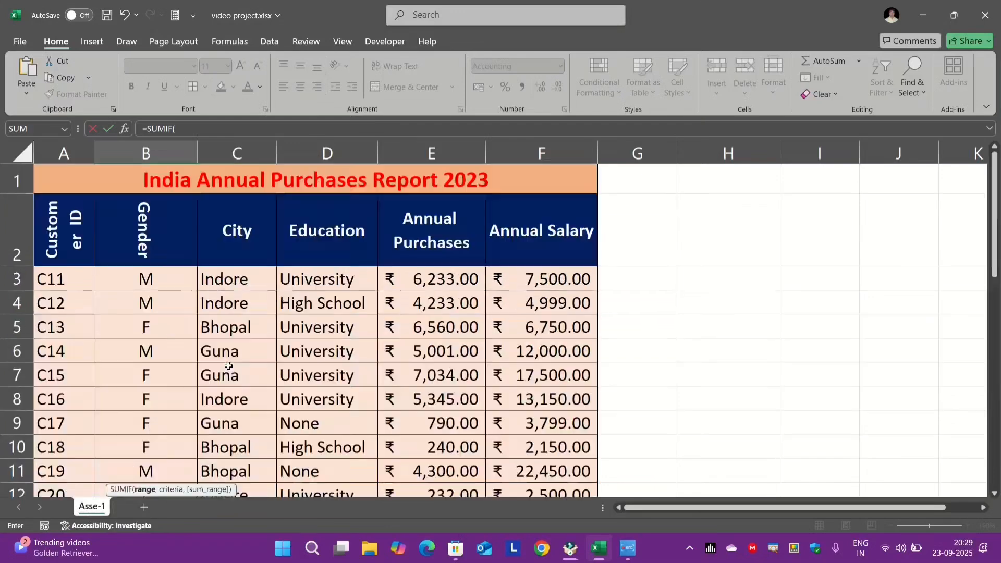
scroll(206, 368, "up", 3)
left_click_drag(242, 272, 241, 399)
scroll(208, 409, "down", 2)
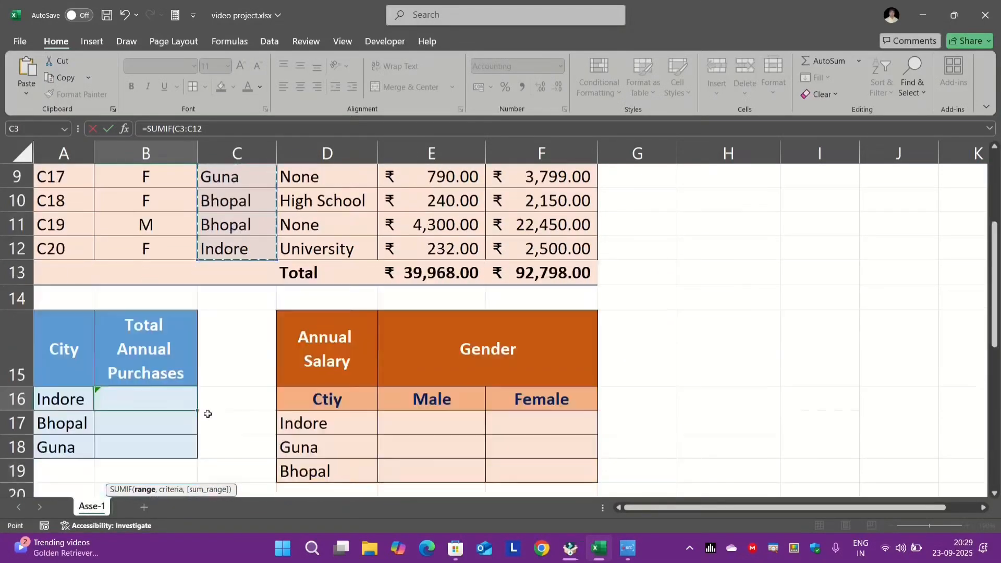
type(",")
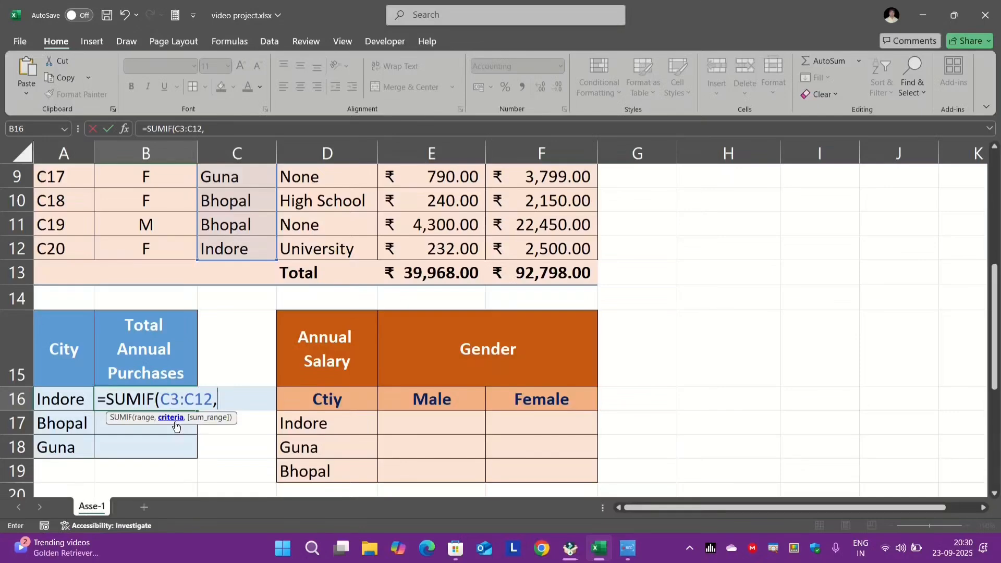
- Complete Indore's SUMIF formula with A16 as the criteria and the annual purchases E3:E12 as the sum range
left_click(66, 398)
scroll(236, 295, "up", 3)
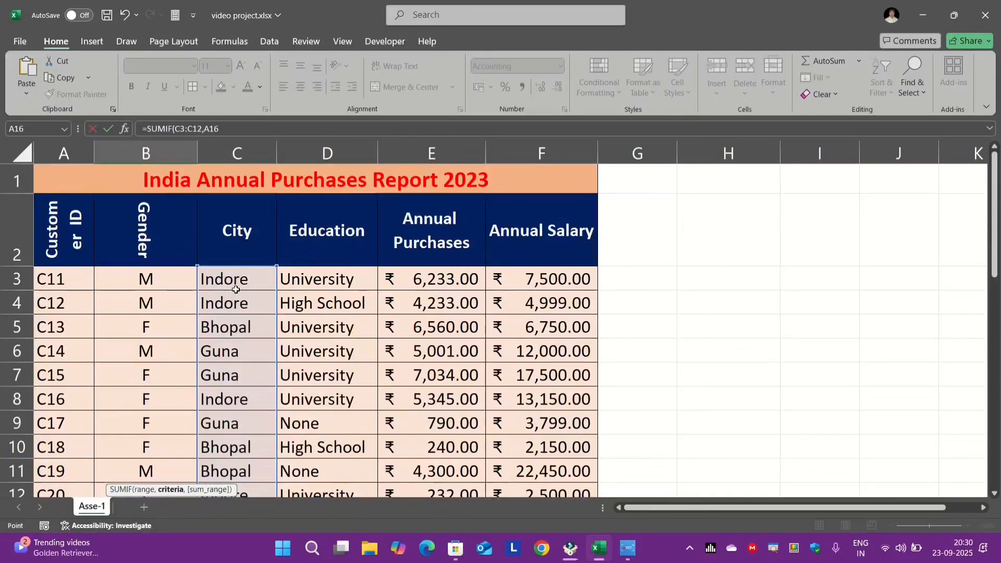
scroll(252, 282, "down", 4)
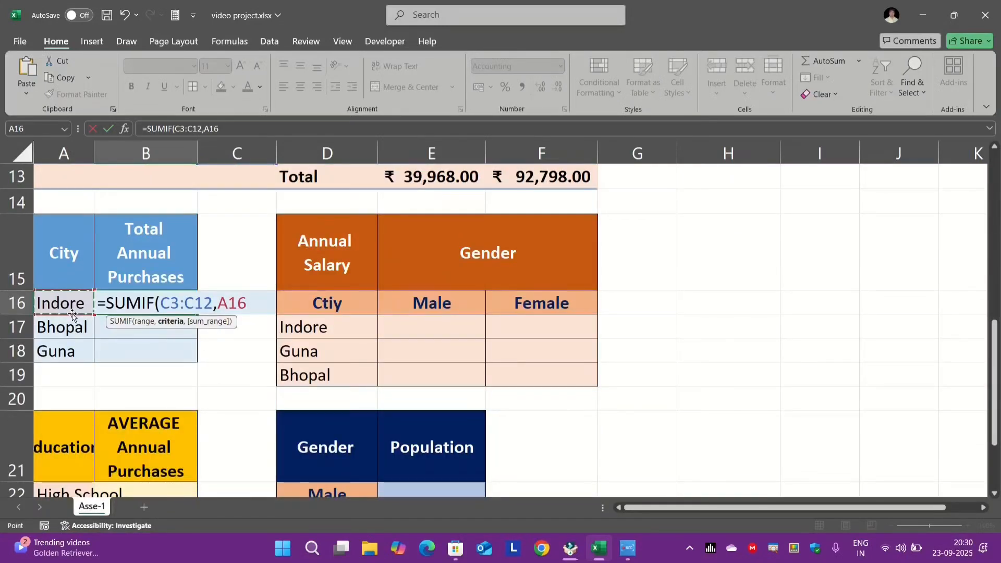
type(",")
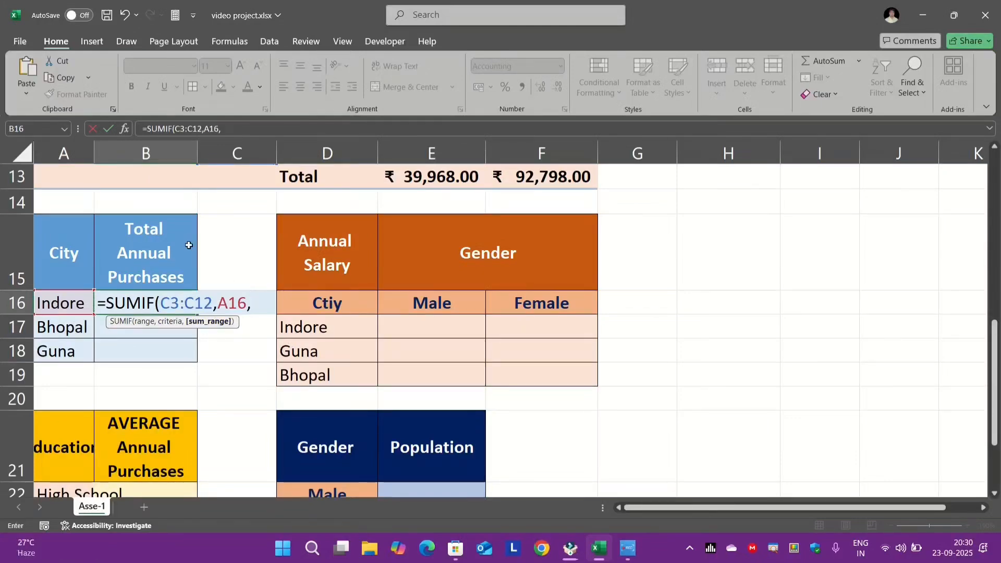
scroll(309, 330, "up", 4)
left_click(434, 287)
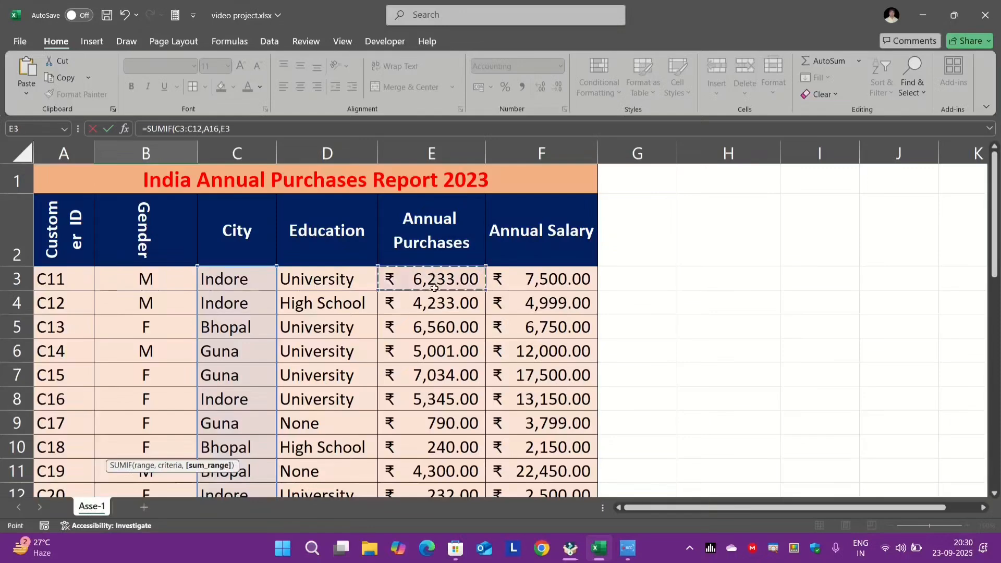
left_click_drag(434, 288, 434, 401)
scroll(434, 406, "down", 2)
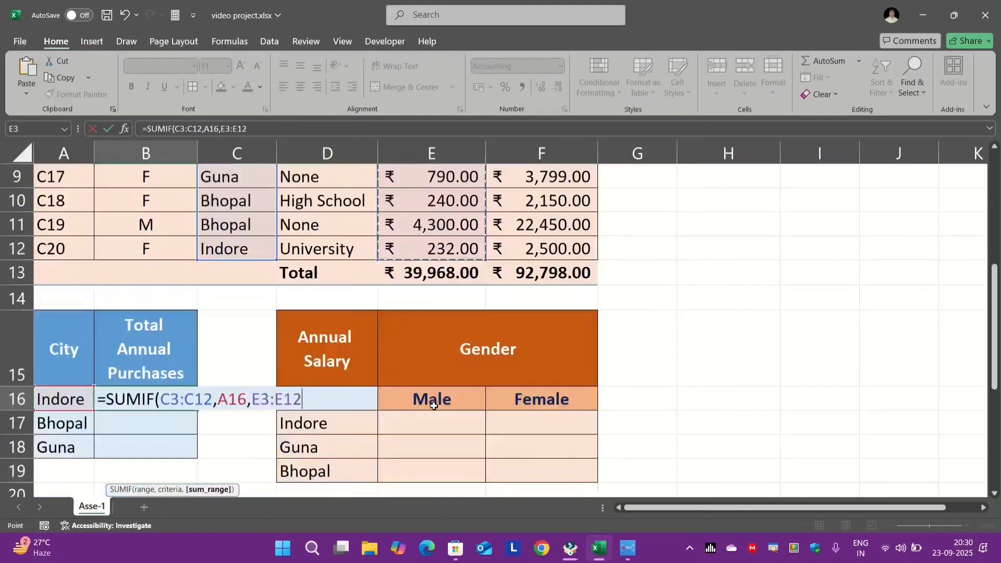
type(")")
key("Return")
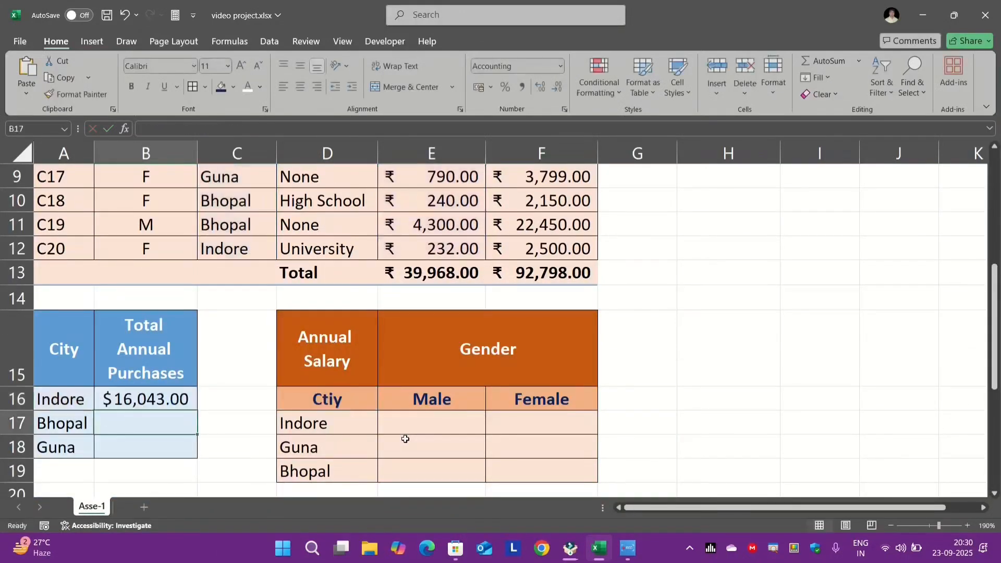
left_click(137, 399)
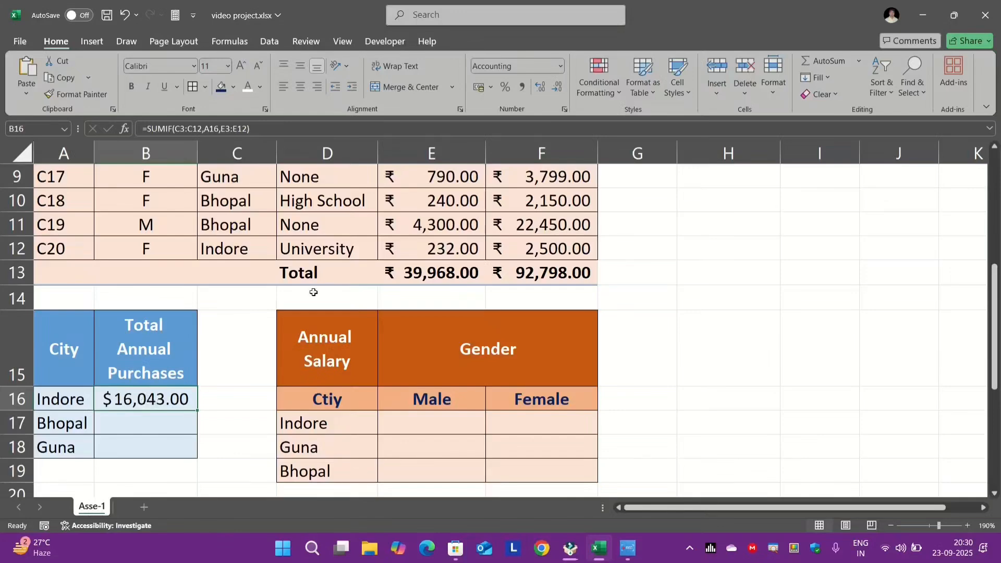
- Format Indore's purchases total in B16 as Indian rupee currency and fill its formula down to B18
left_click(492, 90)
left_click(501, 113)
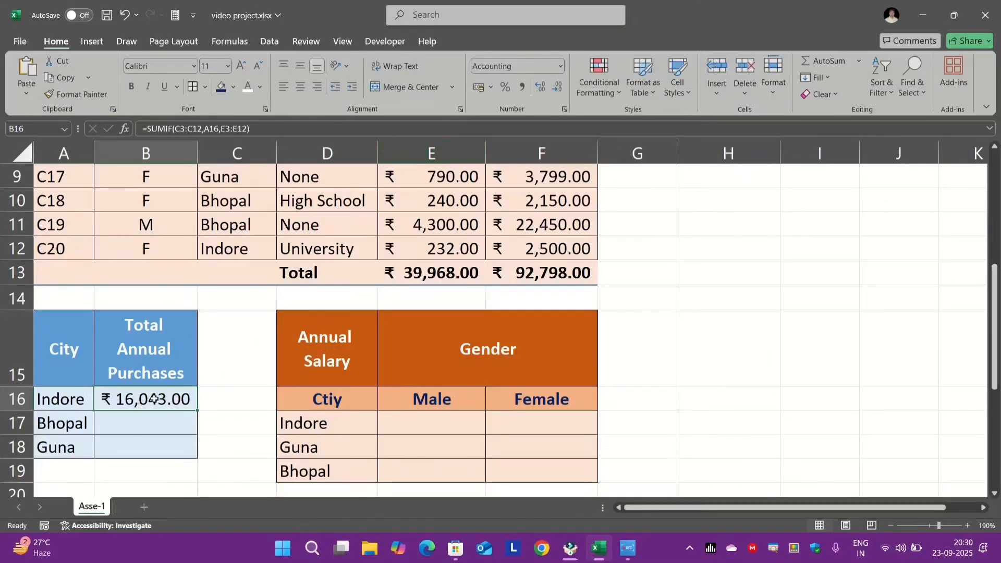
left_click_drag(203, 412, 200, 459)
- Compare the cell ranges in the Bhopal and Indore SUMIF formulas against the city and annual purchases data
double_click(162, 426)
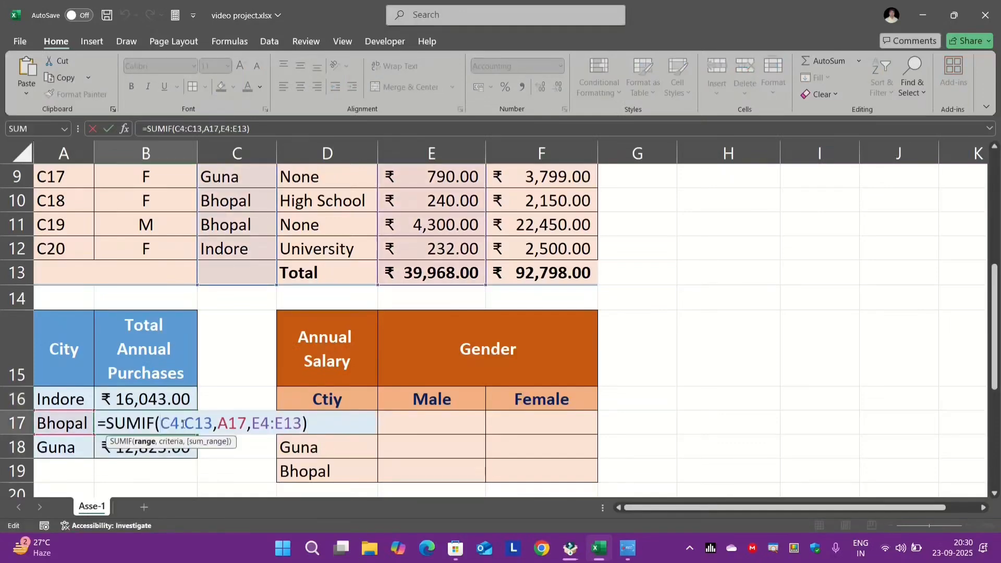
scroll(233, 355, "up", 3)
scroll(251, 284, "down", 3)
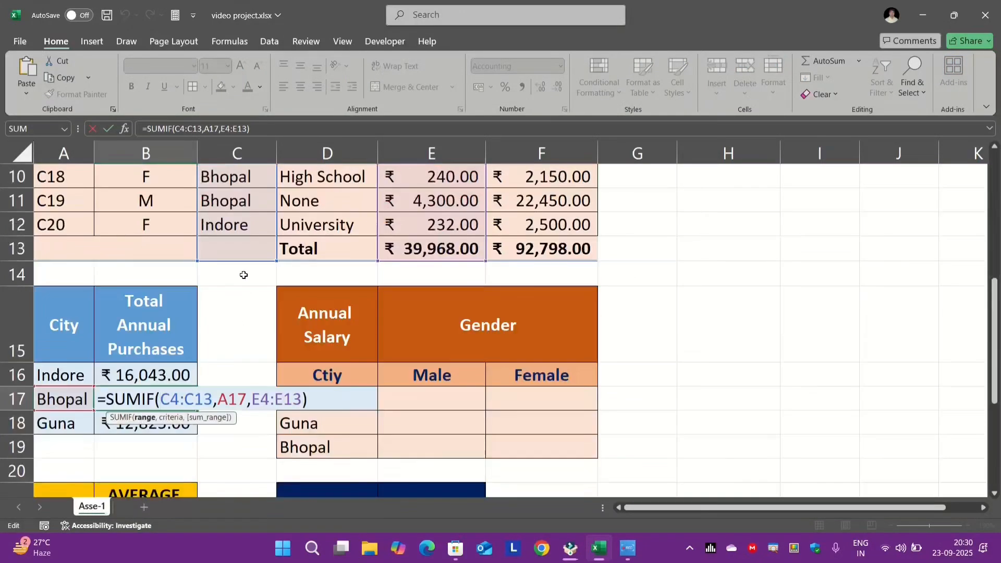
scroll(245, 280, "up", 3)
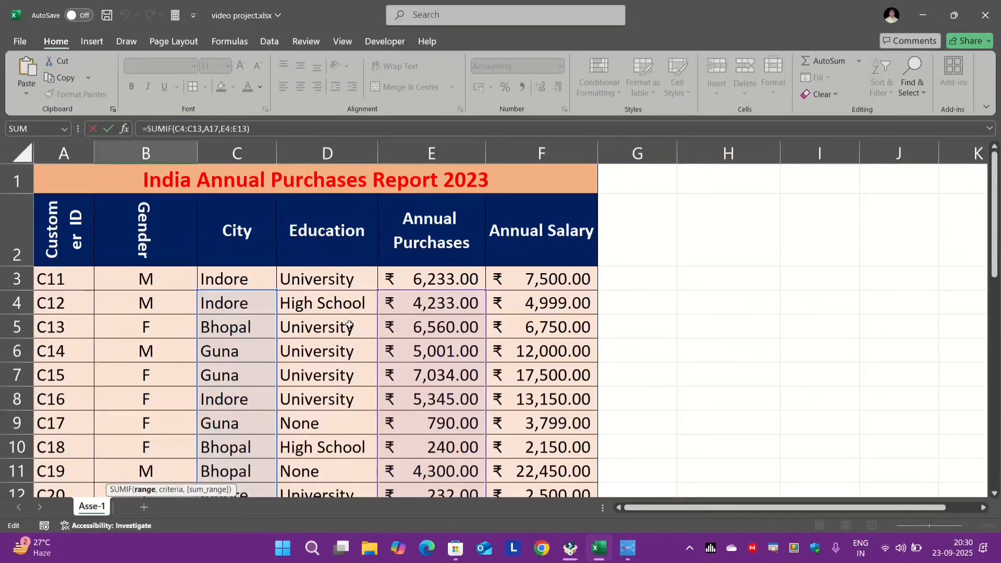
scroll(350, 326, "down", 1)
key("ctrl+Return")
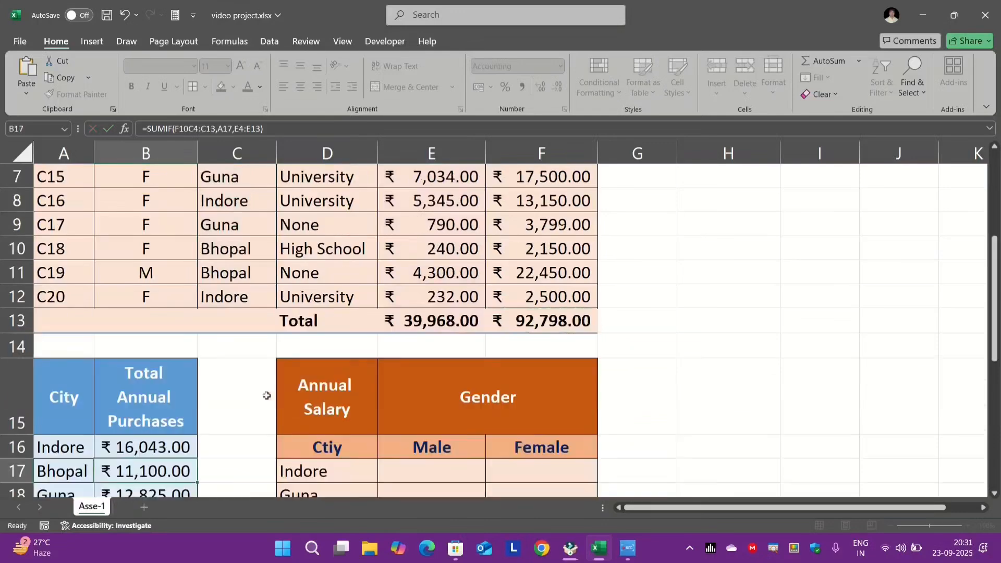
scroll(266, 396, "down", 1)
double_click(162, 439)
scroll(262, 282, "up", 2)
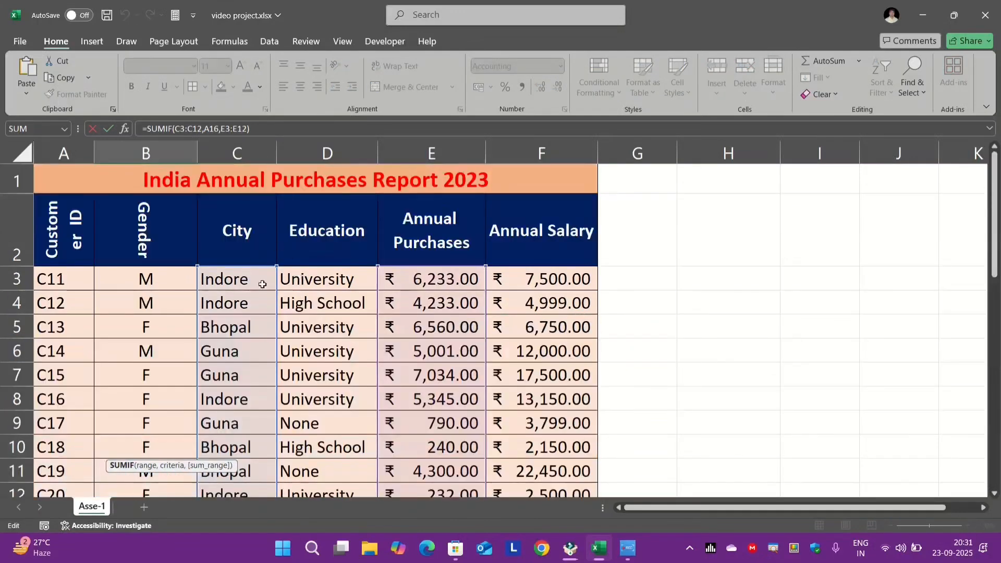
key("Return")
scroll(232, 342, "down", 6)
scroll(153, 304, "up", 4)
scroll(173, 429, "down", 1)
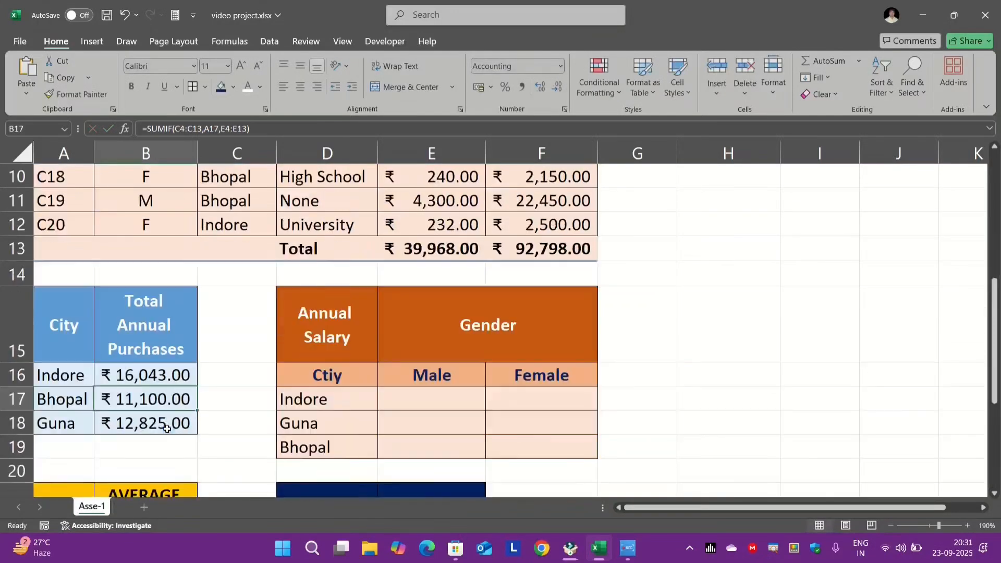
- Lock the ranges in B16's SUMIF formula as $C$3:$C$12 and $E$3:$E$12, and fill the formula down to B18
double_click(149, 375)
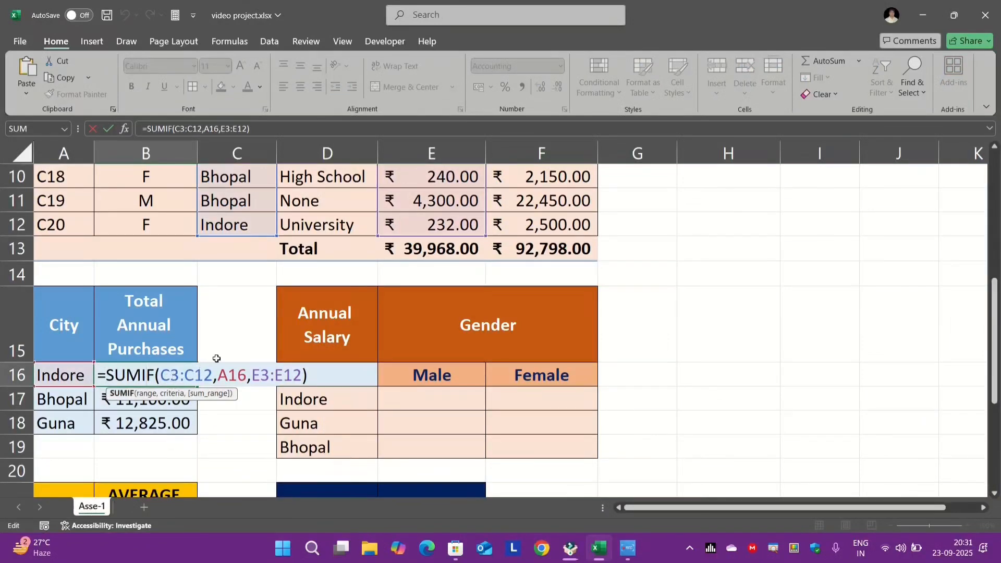
scroll(203, 369, "up", 3)
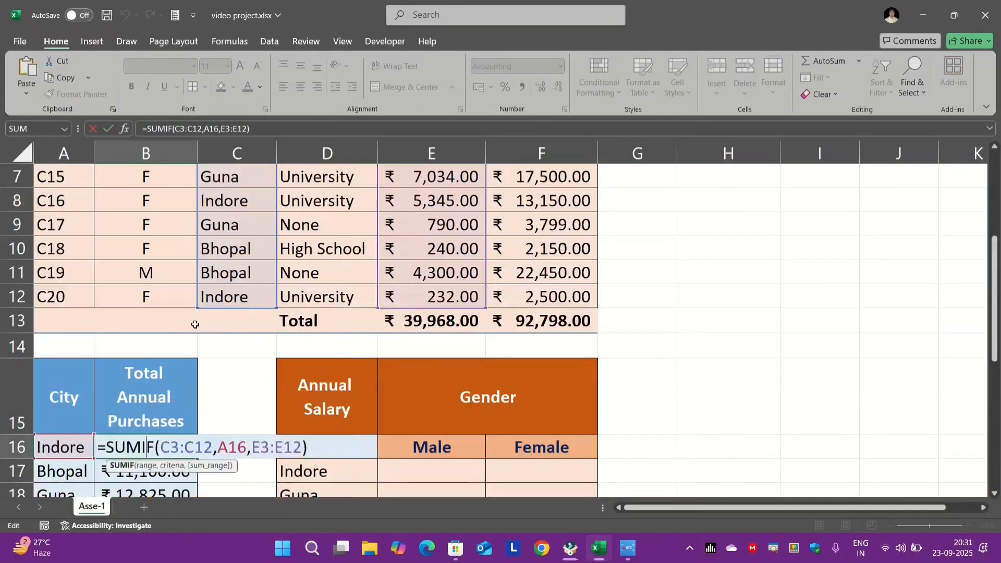
scroll(259, 252, "down", 4)
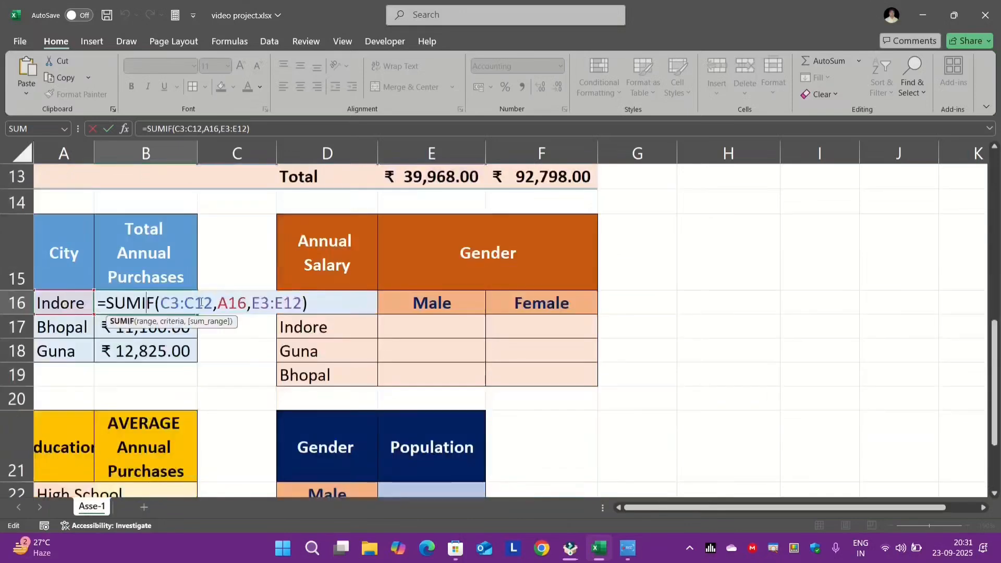
left_click_drag(160, 303, 214, 298)
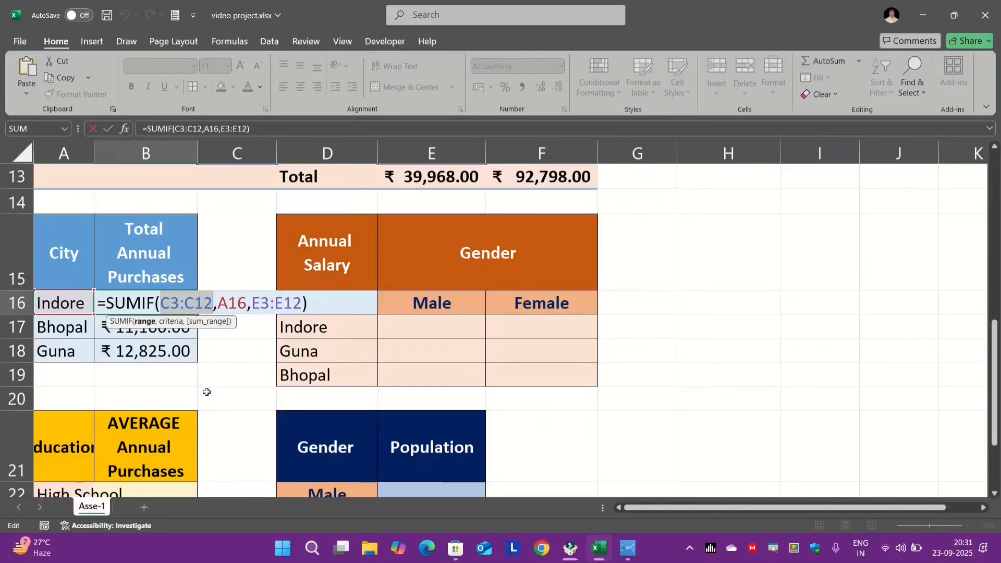
key("F4")
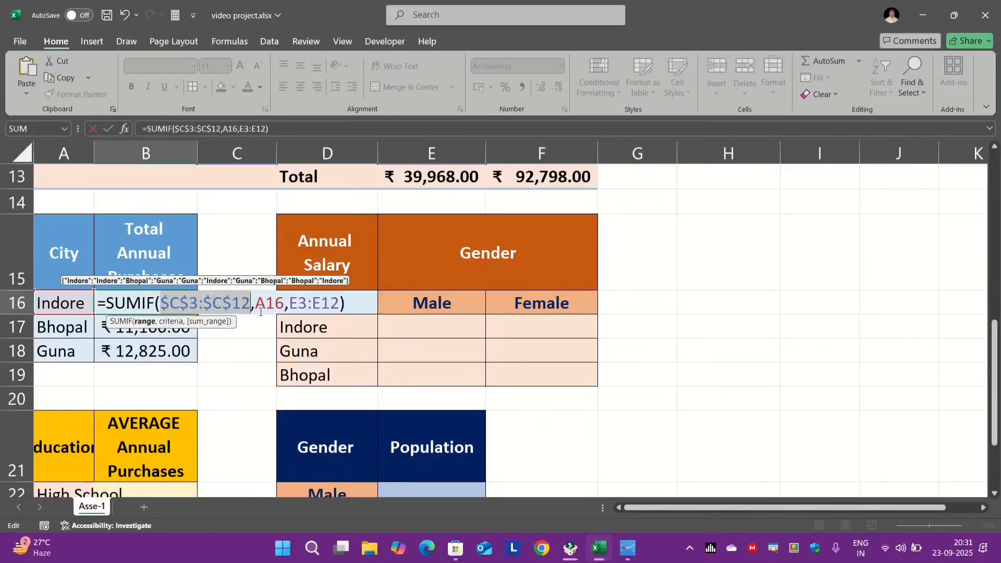
left_click_drag(289, 303, 340, 303)
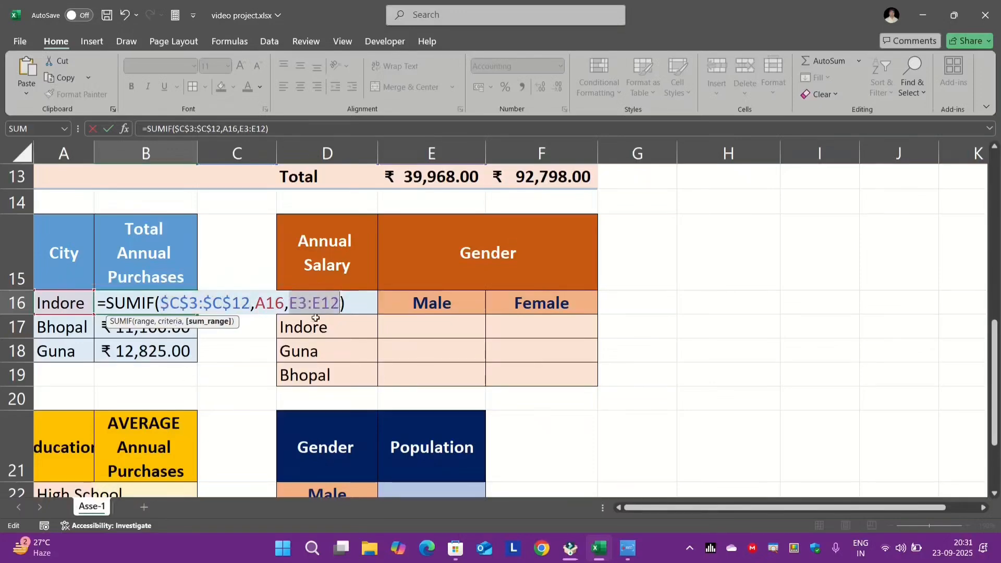
key("F4")
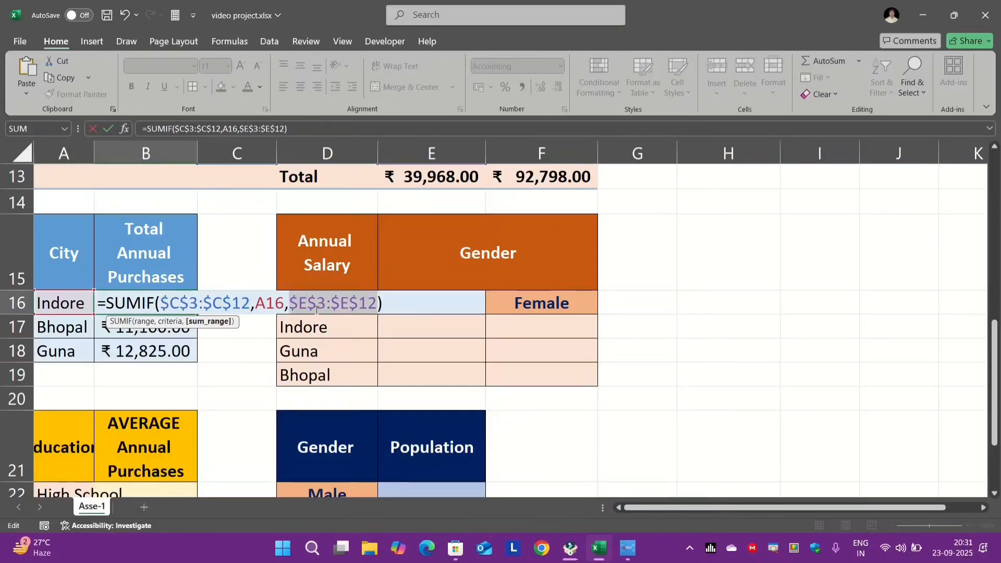
key("ctrl+Return")
left_click_drag(201, 314, 199, 361)
- Check the locked ranges in the copied SUMIF formulas for Bhopal in B17 and Guna in B18
scroll(172, 349, "up", 1)
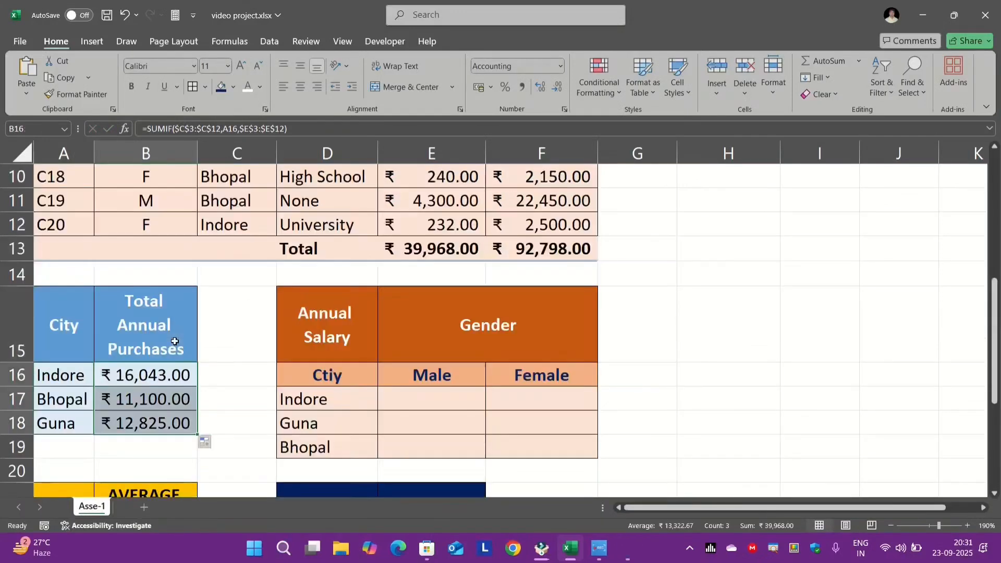
double_click(165, 403)
scroll(246, 312, "up", 3)
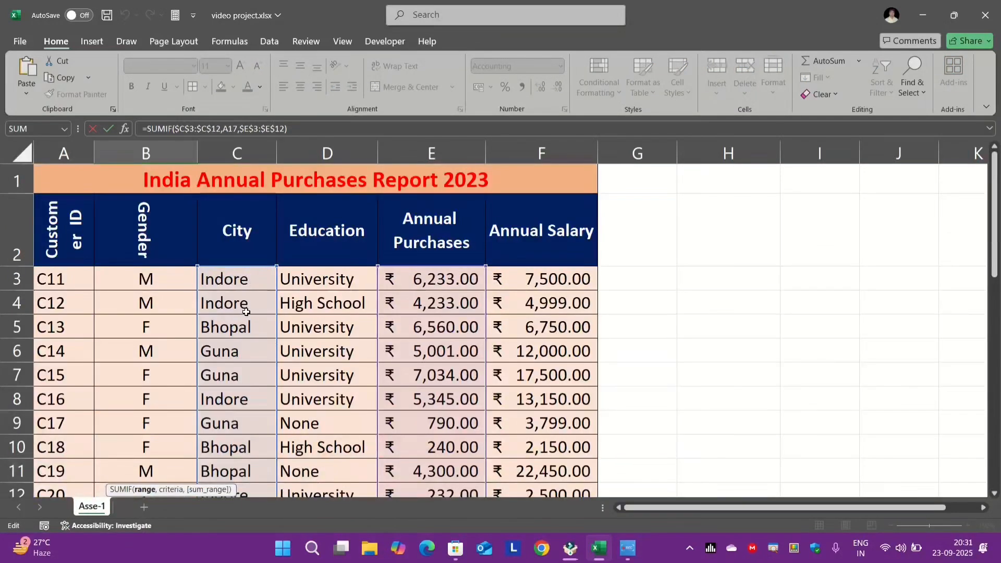
scroll(333, 367, "down", 3)
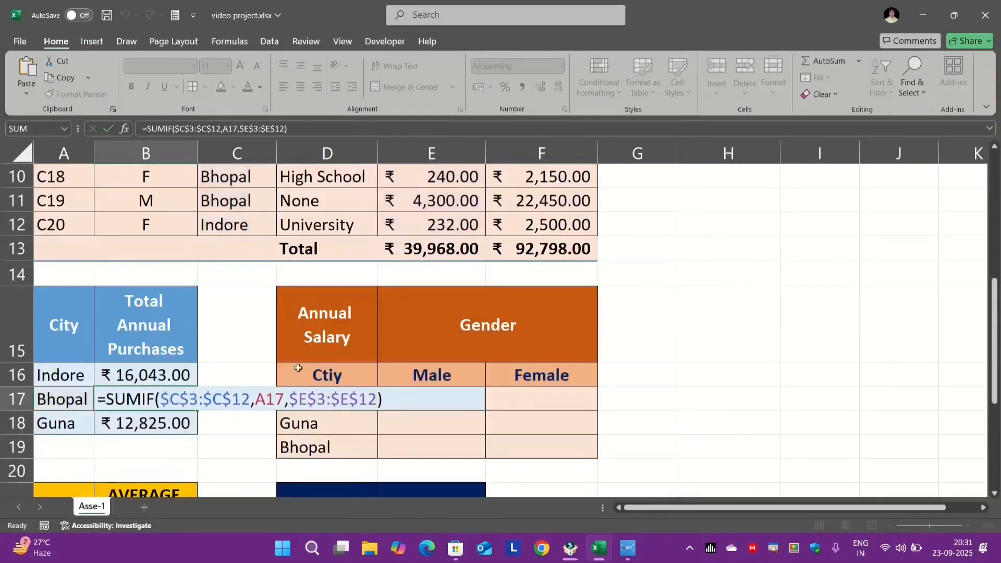
key("Return")
double_click(163, 421)
scroll(257, 344, "up", 3)
scroll(292, 316, "down", 3)
key("Return")
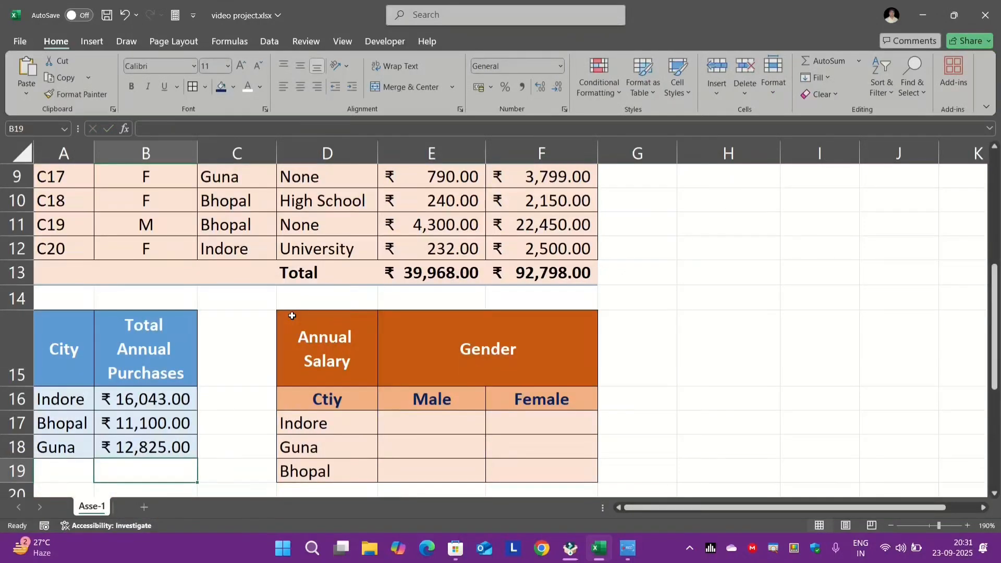
- Start a SUMIFS formula in E17 for Indore's male annual salary with F3:F12 as the sum range
left_click(416, 424)
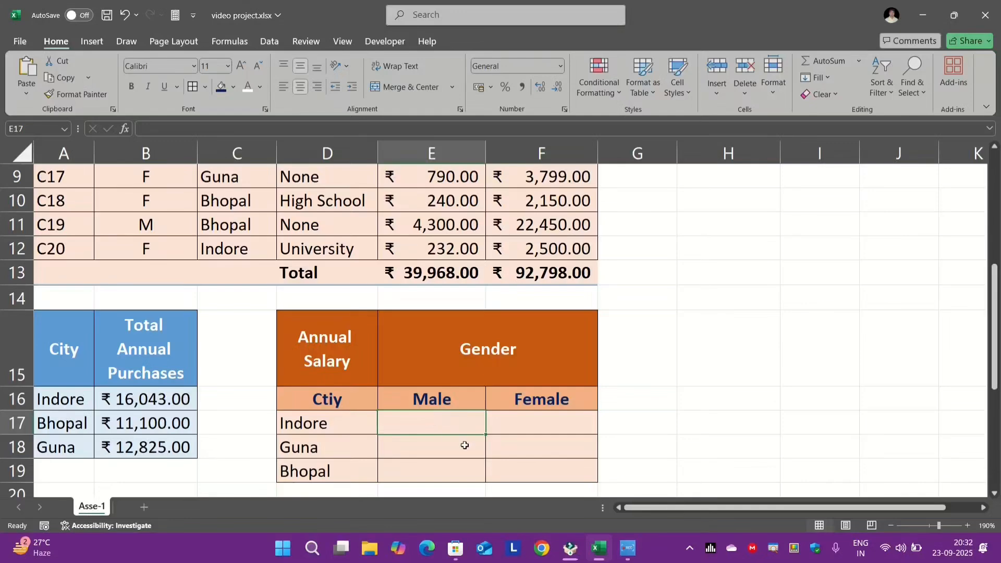
type("=sumfis")
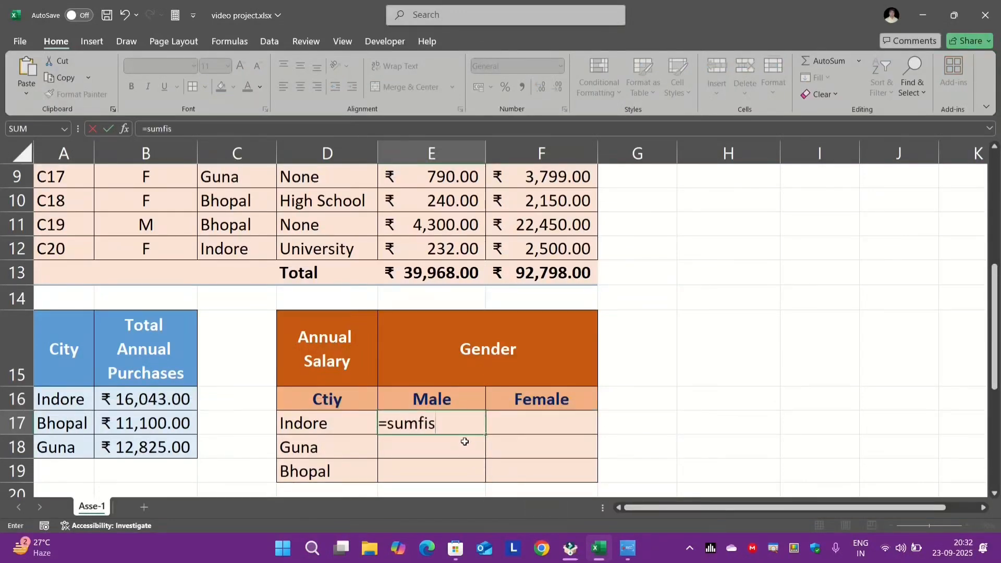
key("BackSpace")
key("BackSpace")
key("BackSpace")
type("ifs")
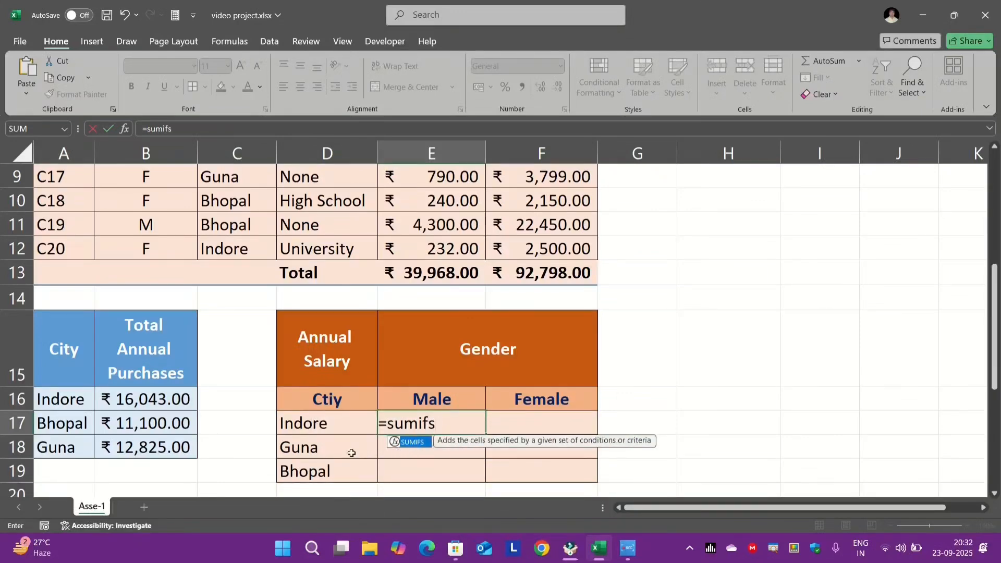
key("Tab")
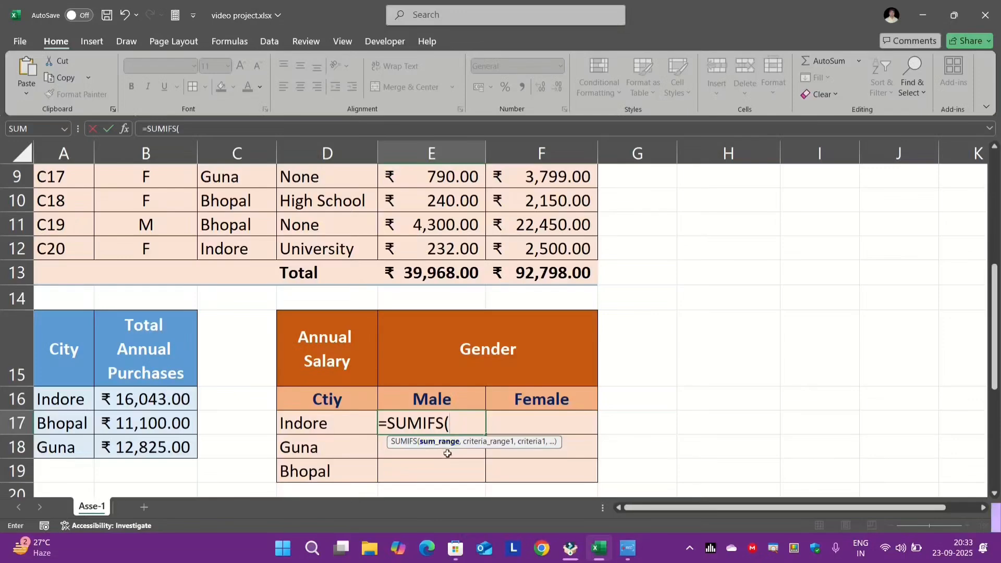
scroll(478, 431, "up", 3)
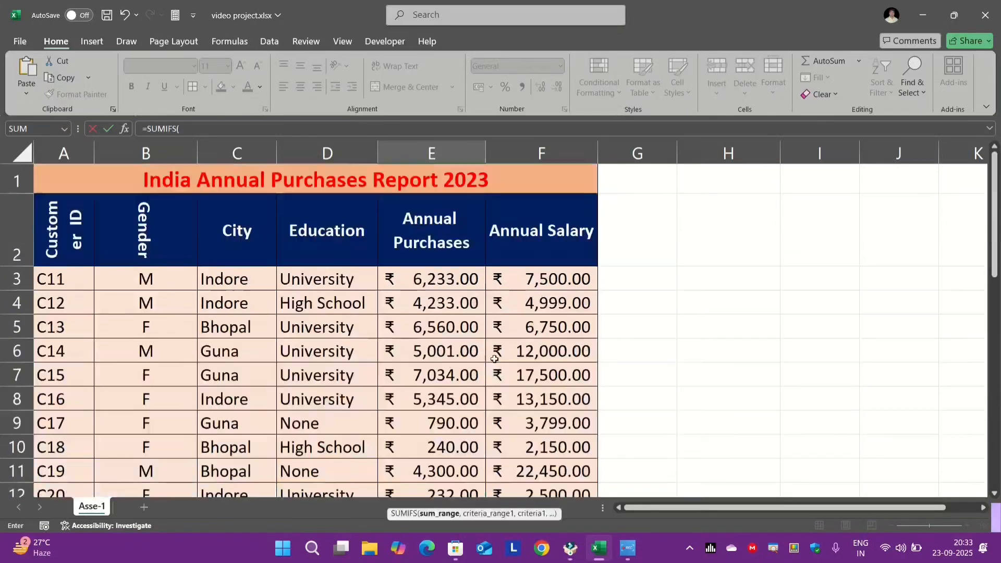
scroll(540, 412, "down", 2)
left_click_drag(531, 281, 539, 391)
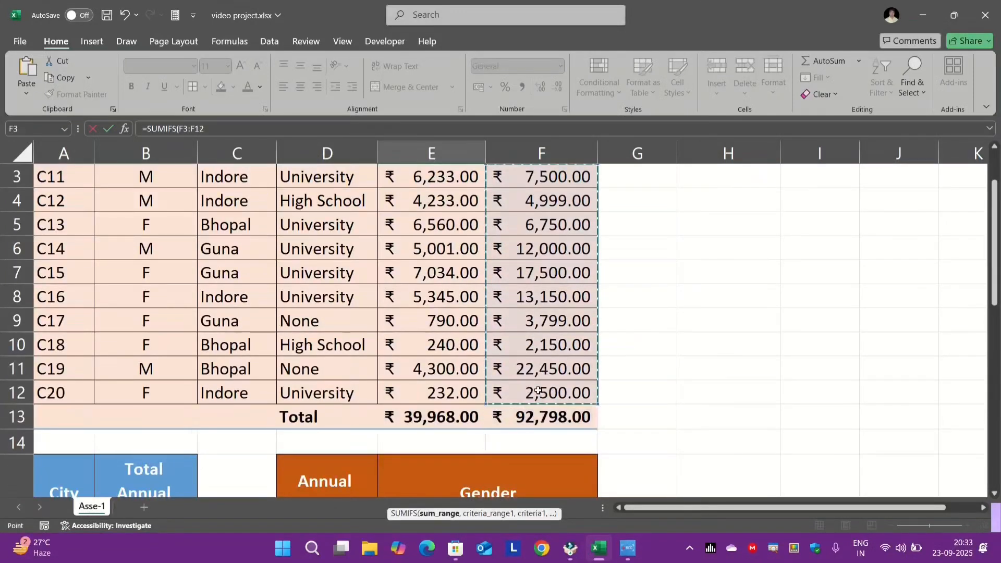
type(",")
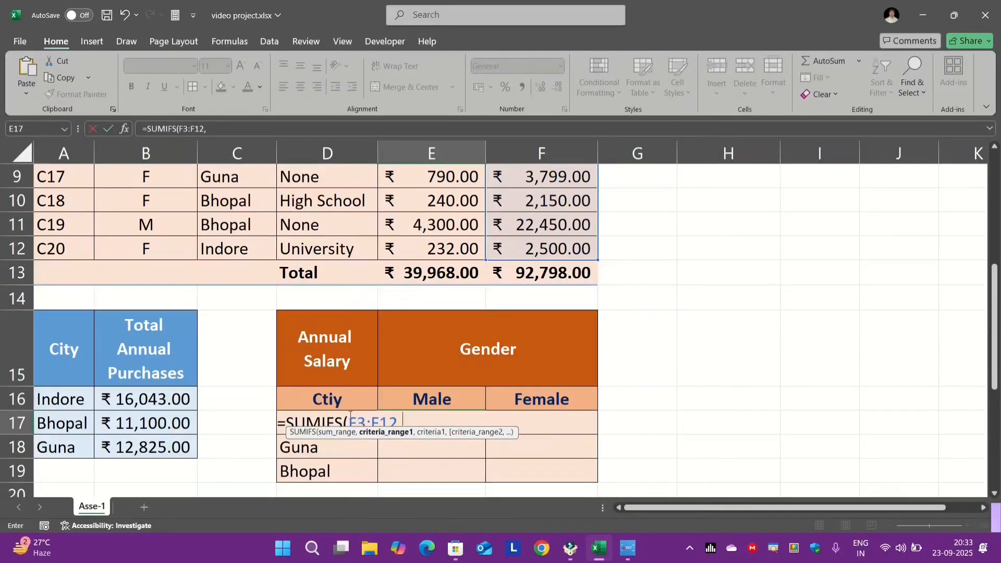
- Add the city cells C3:C12 as the first SUMIFS criteria range and C3 as its criteria
scroll(338, 377, "up", 3)
left_click_drag(240, 278, 239, 402)
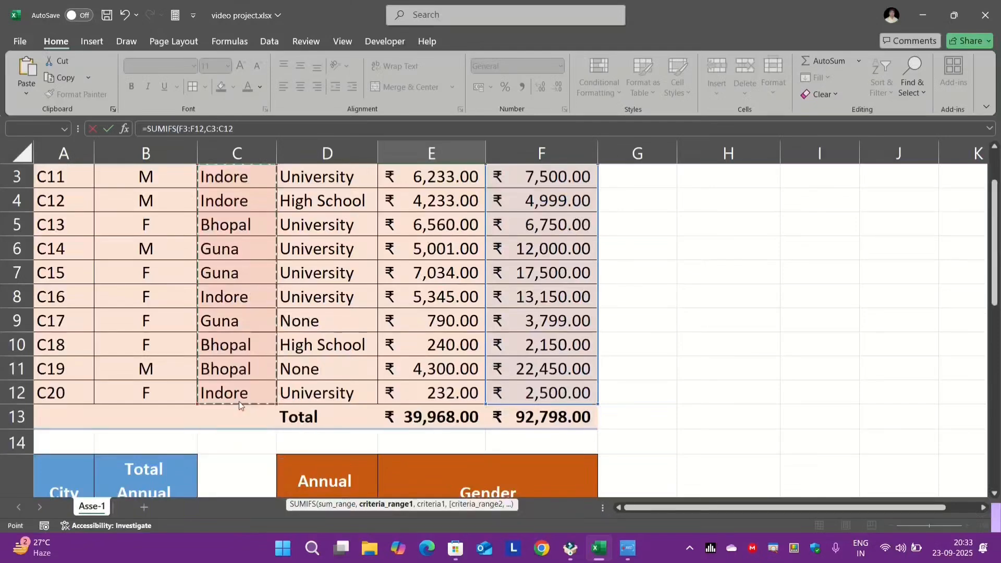
scroll(405, 416, "down", 2)
type(",")
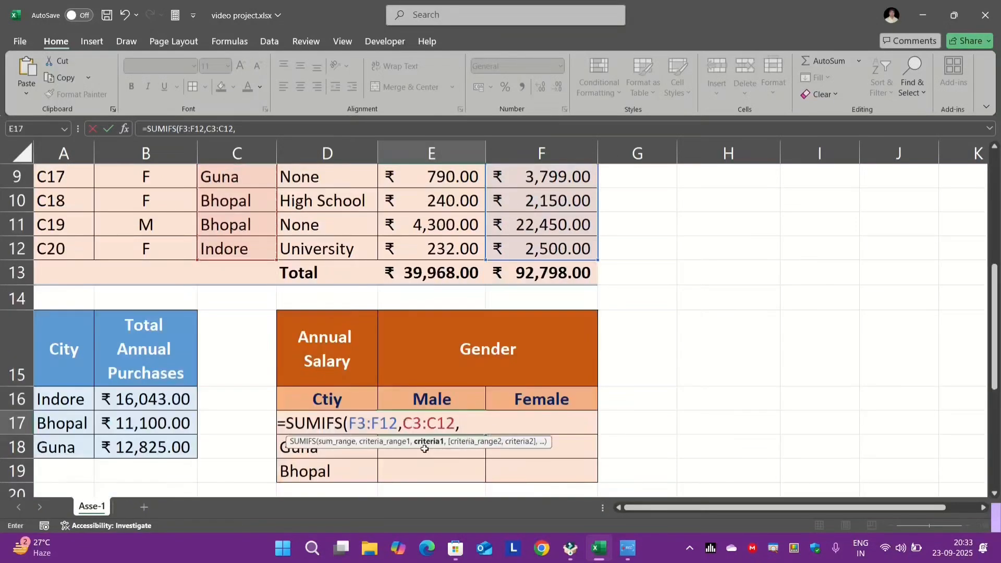
scroll(303, 367, "up", 3)
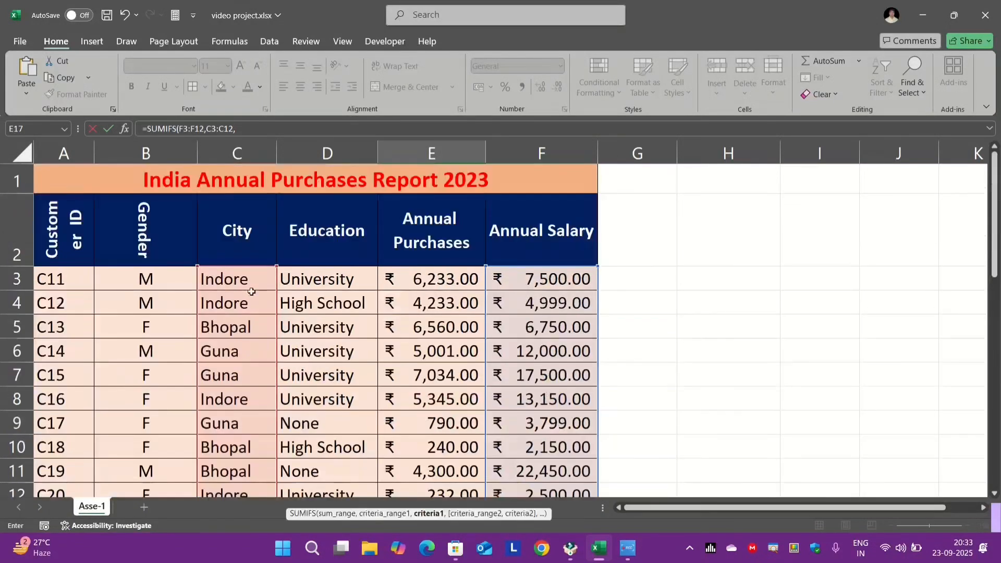
left_click(241, 282)
type(",")
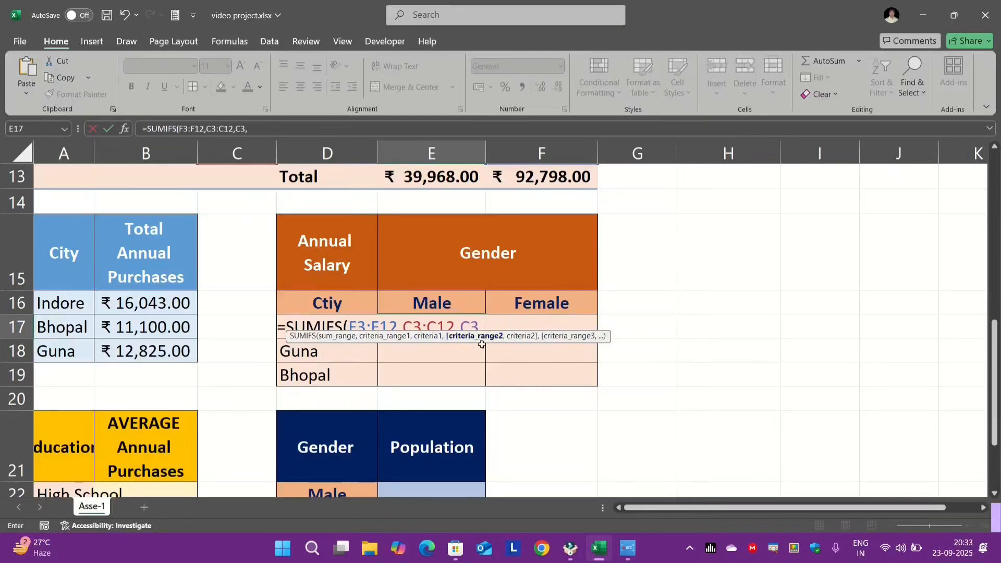
- Add the gender cells B3:B12 as the second criteria range of E17's SUMIFS formula
scroll(180, 269, "up", 4)
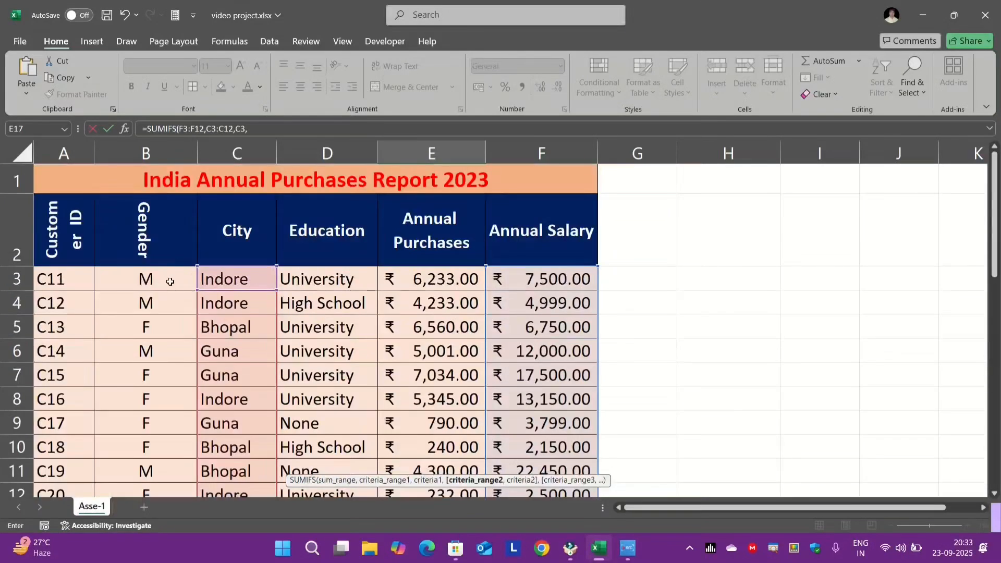
scroll(143, 374, "down", 3)
scroll(170, 280, "up", 3)
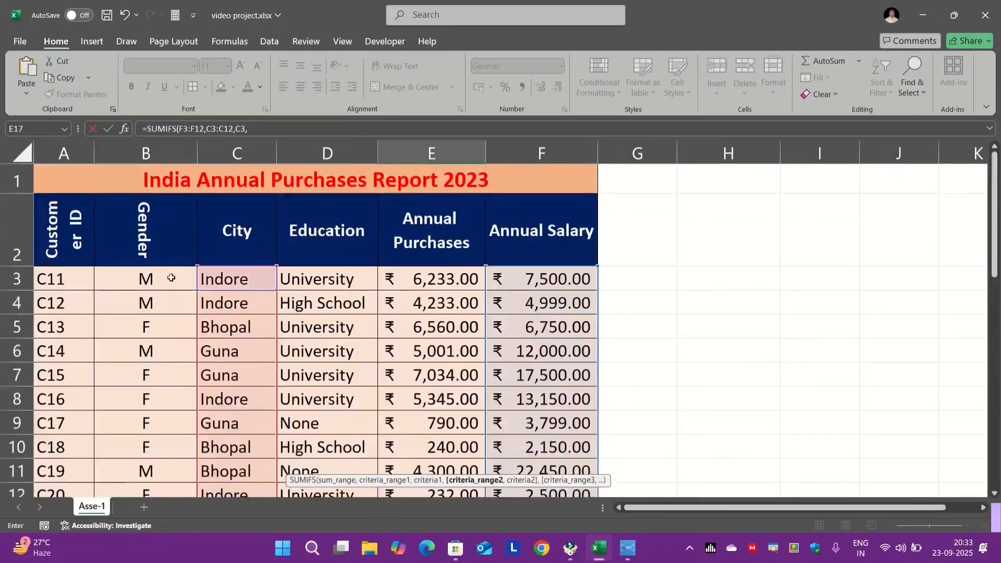
scroll(149, 230, "down", 4)
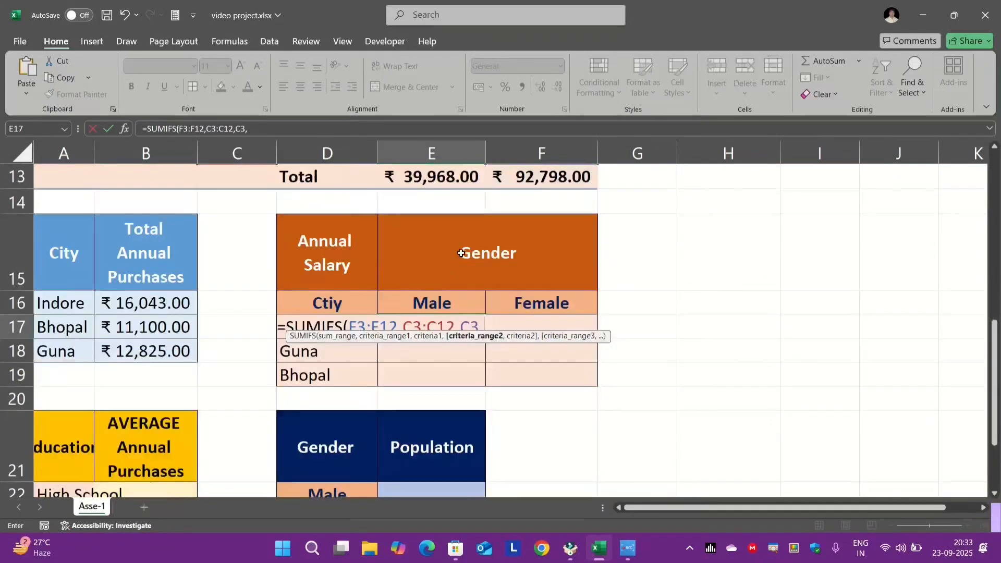
scroll(167, 266, "up", 4)
left_click(174, 279)
left_click_drag(174, 279, 168, 395)
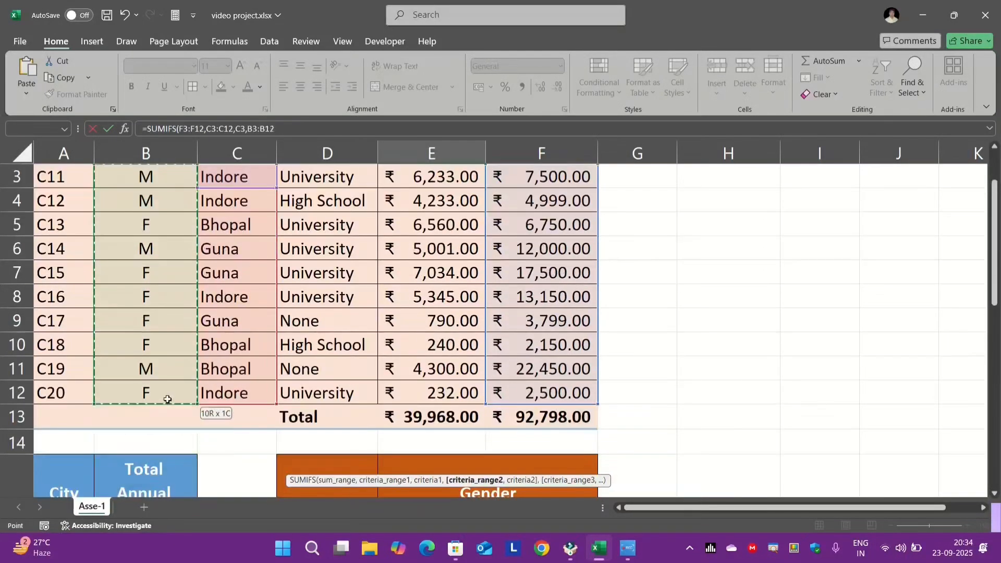
type(",")
- Use cell B3 as the second criteria for male customers and close the SUMIFS formula's parenthesis
scroll(216, 398, "down", 4)
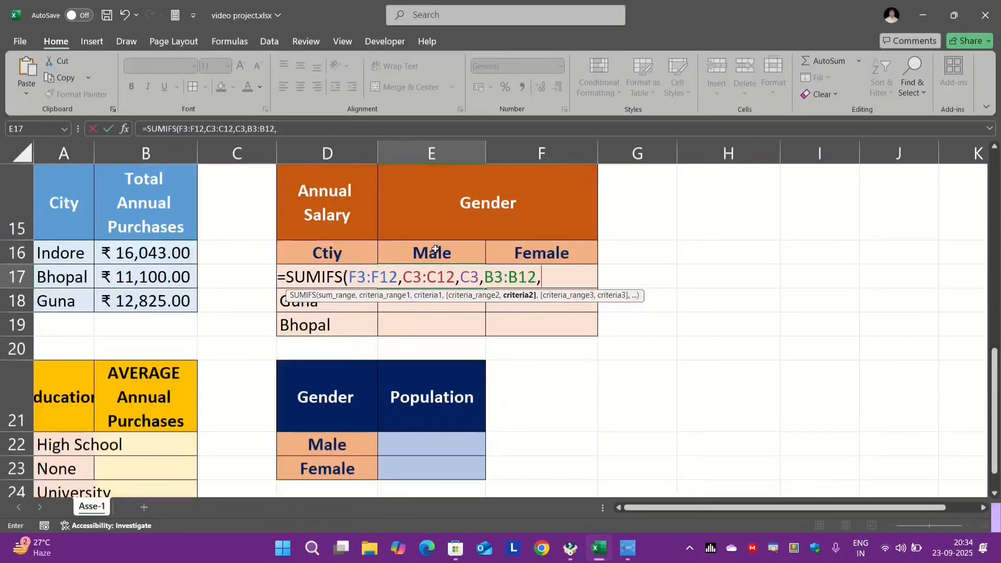
scroll(425, 322, "up", 4)
scroll(128, 225, "up", 1)
left_click(168, 281)
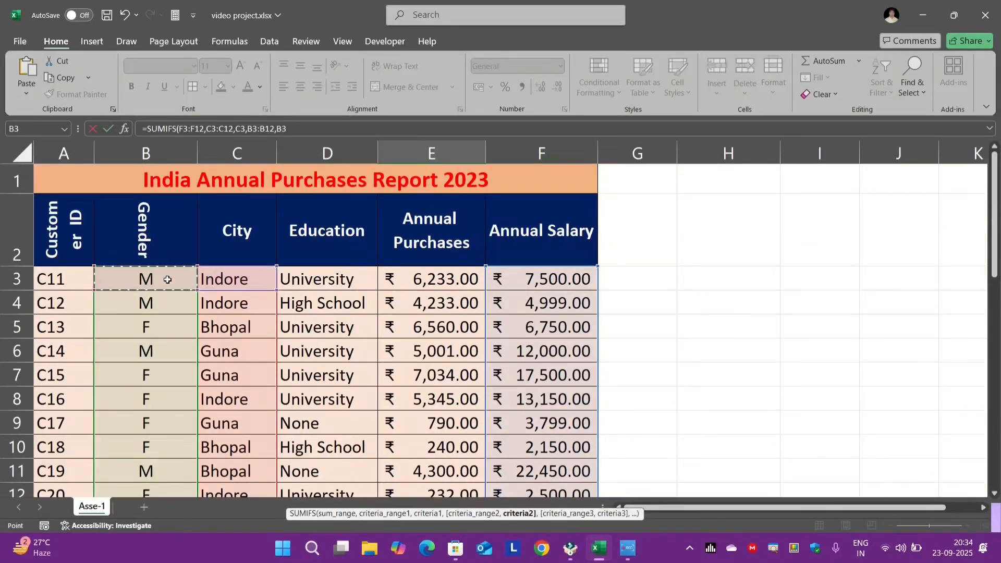
type(")")
- Lock the three ranges in E17's SUMIFS formula as $F$3:$F$12, $C$3:$C$12 and $B$3:$B$12
scroll(572, 330, "down", 4)
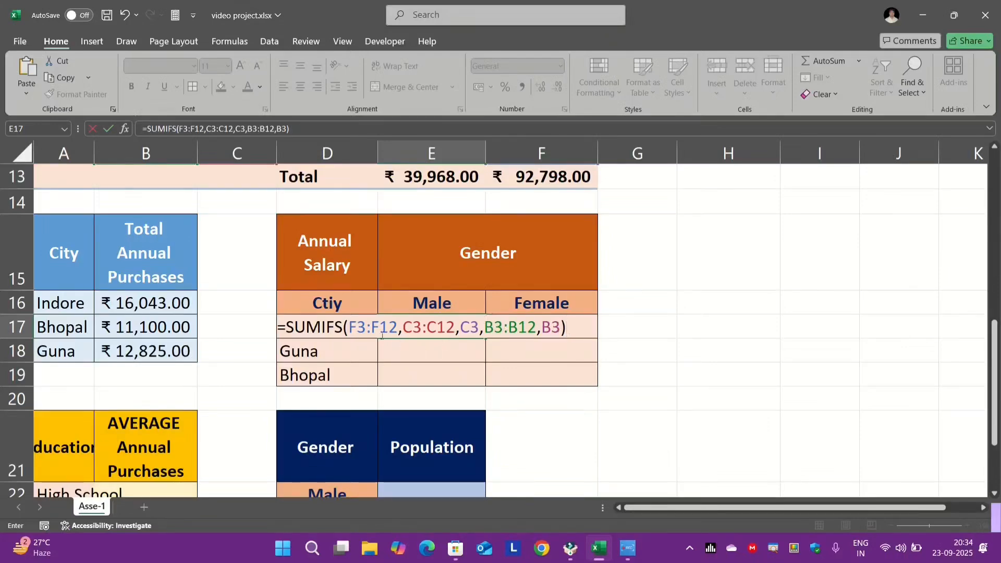
left_click_drag(351, 327, 396, 326)
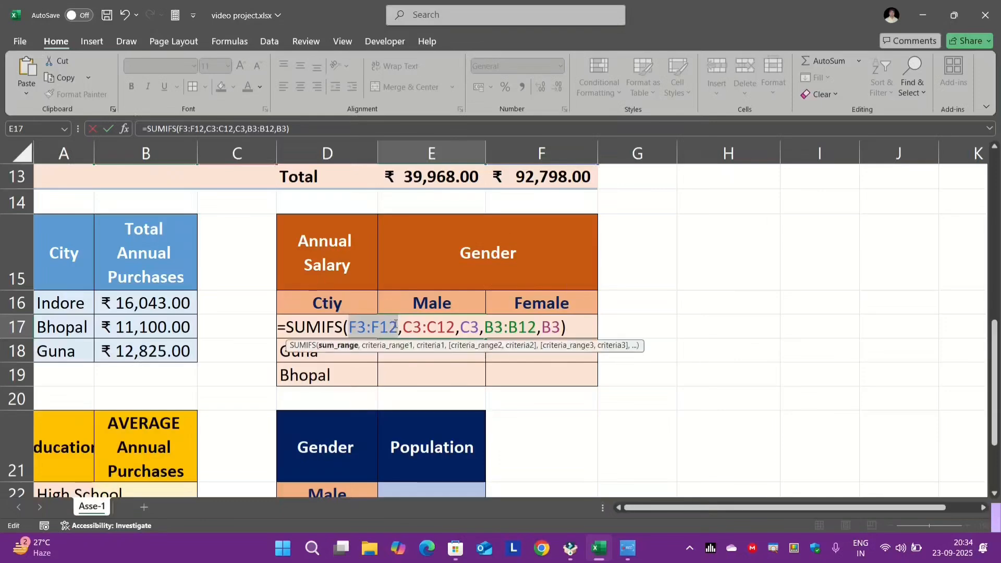
key("F4")
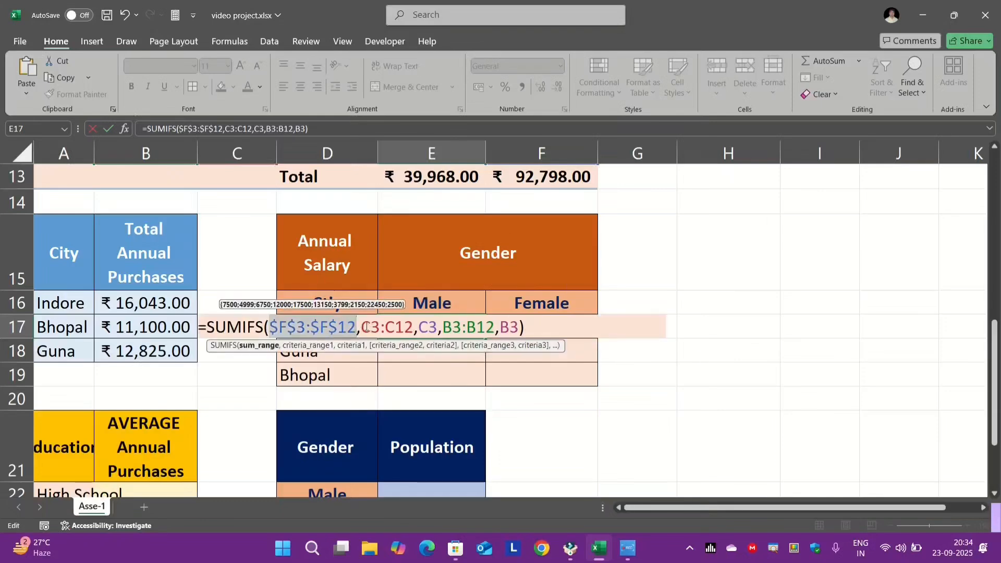
left_click_drag(362, 327, 414, 329)
key("F4")
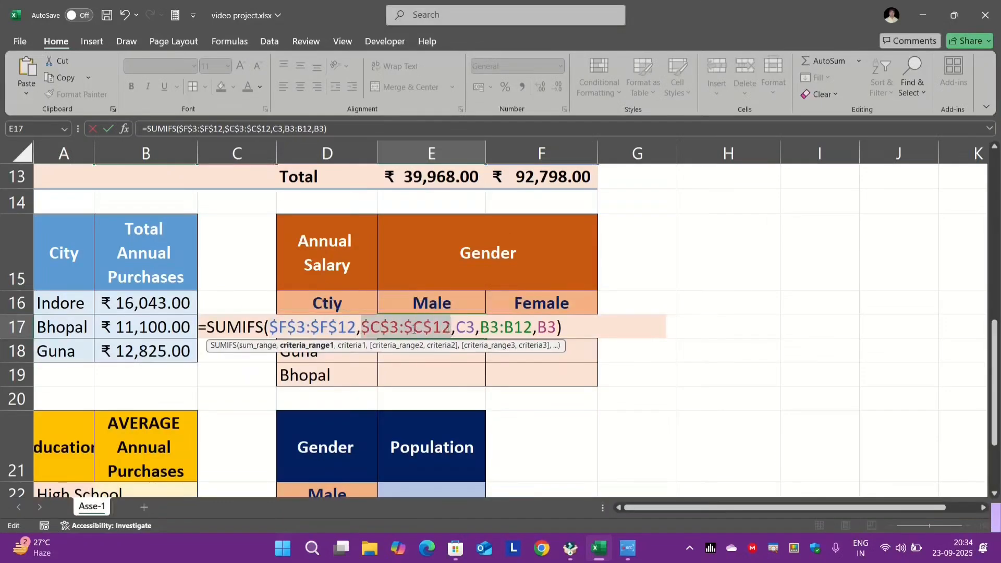
left_click_drag(481, 327, 524, 327)
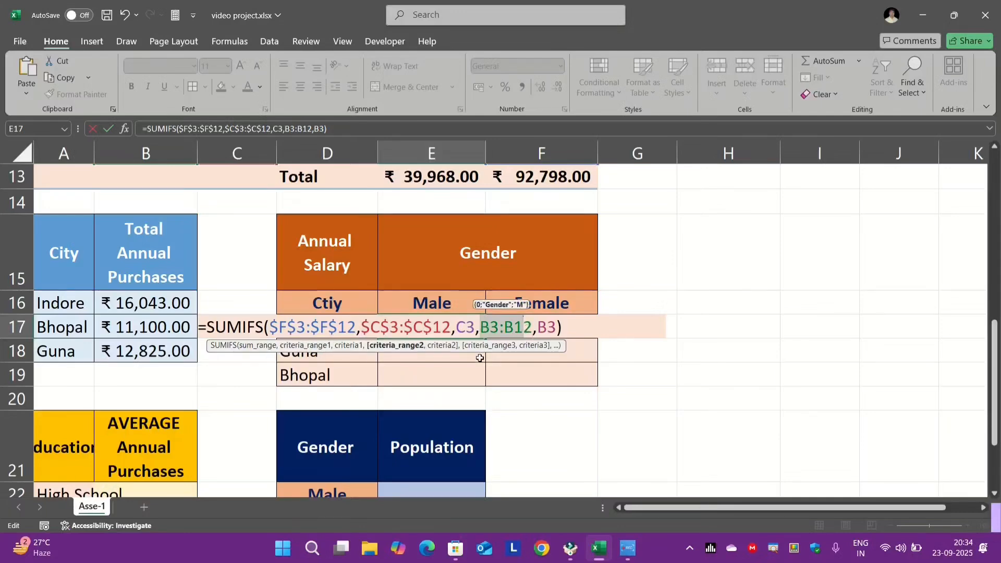
key("F4")
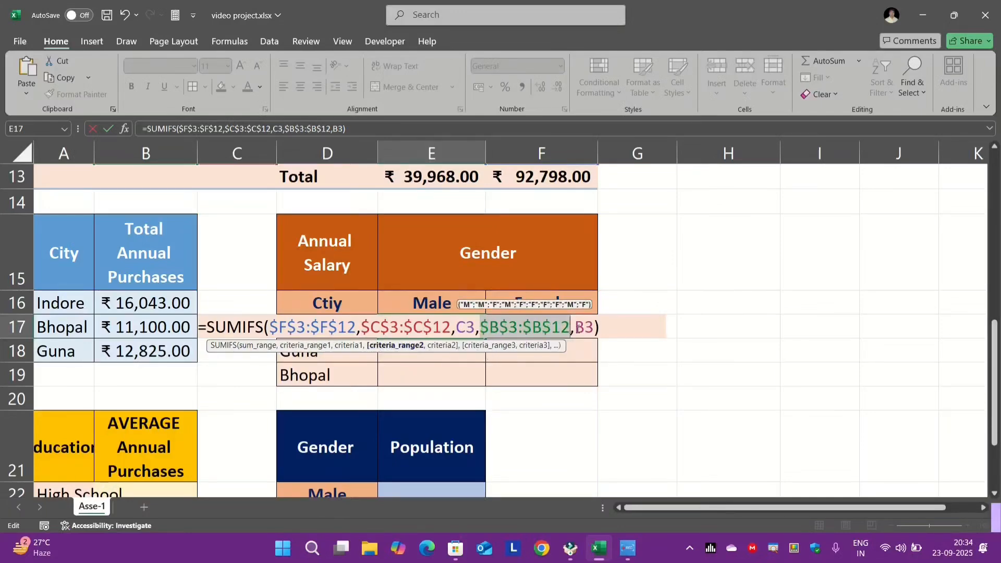
- Lock the gender criteria as $B$3 in E17's SUMIFS formula and enter the formula
scroll(365, 313, "up", 4)
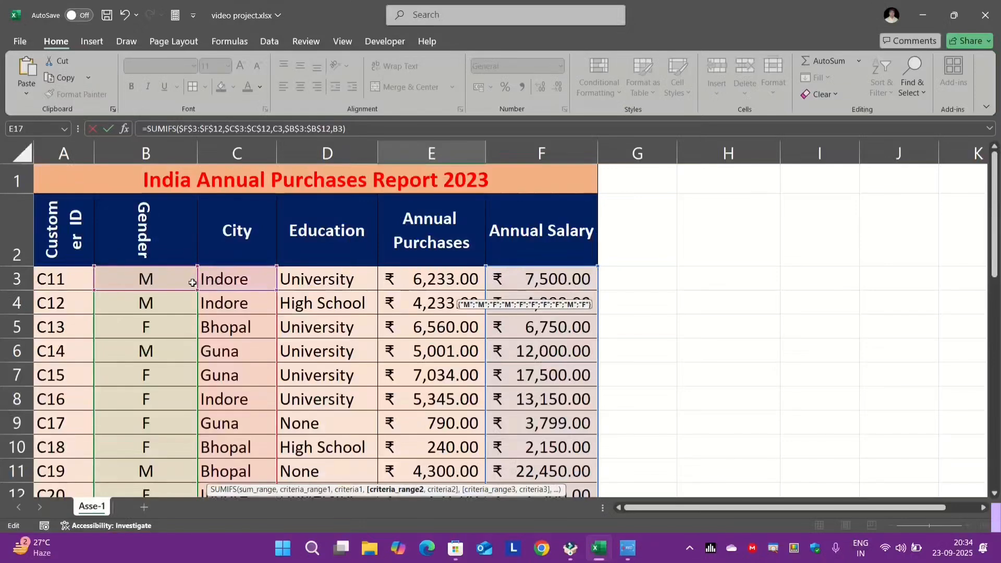
scroll(179, 284, "down", 3)
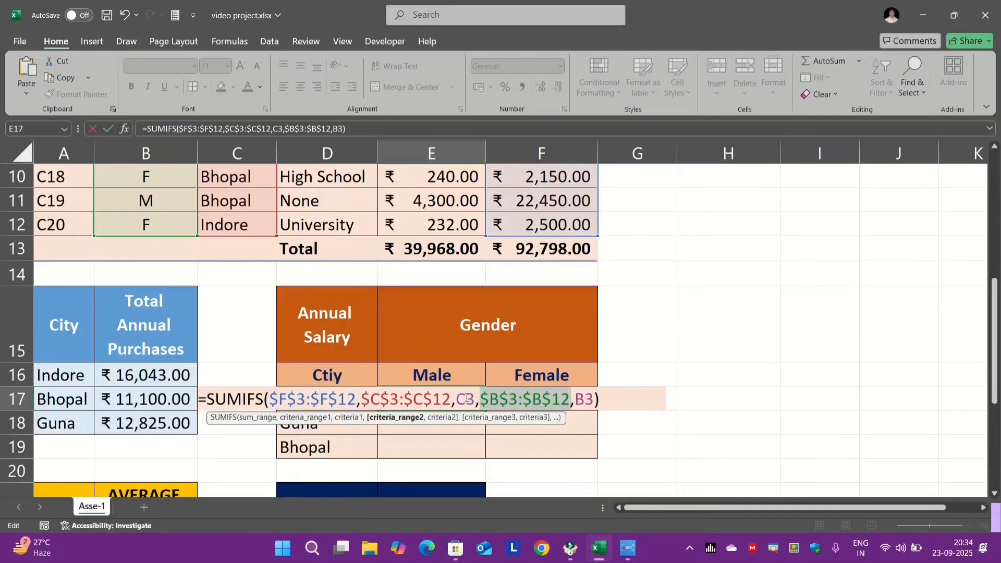
double_click(585, 399)
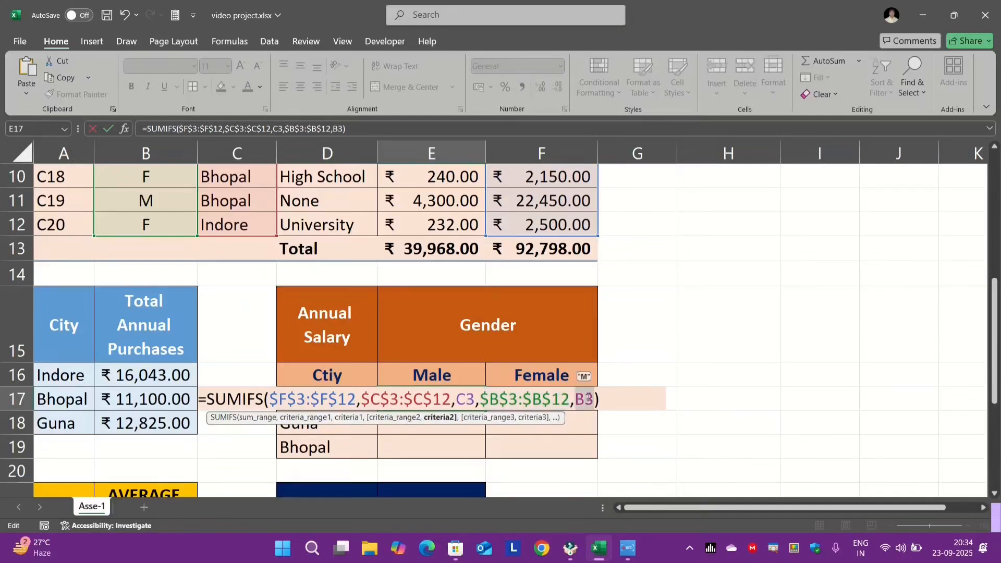
key("F4")
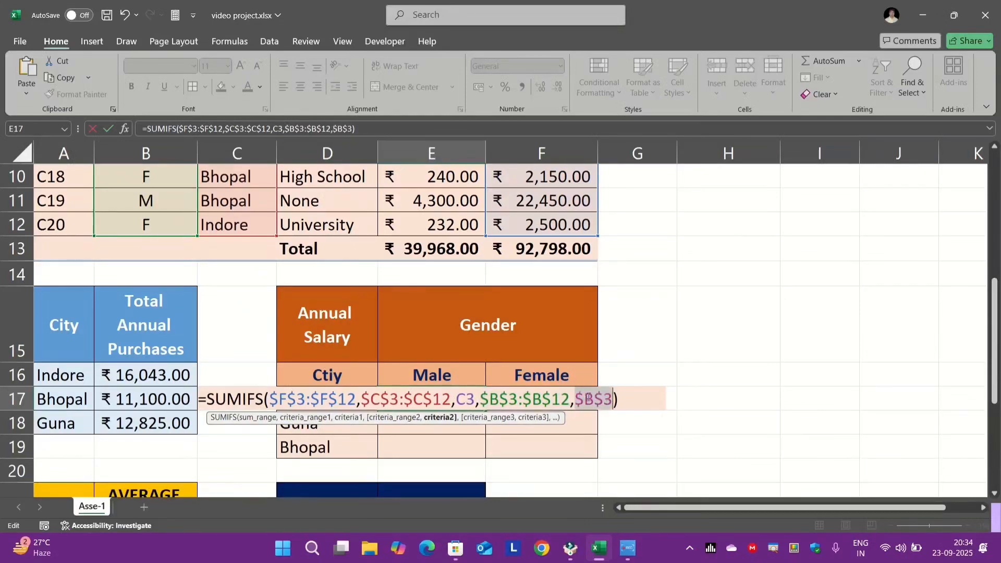
key("Return")
- Edit E17's SUMIFS formula so its city criteria refers to D17, and enter it
left_click(454, 399)
double_click(454, 399)
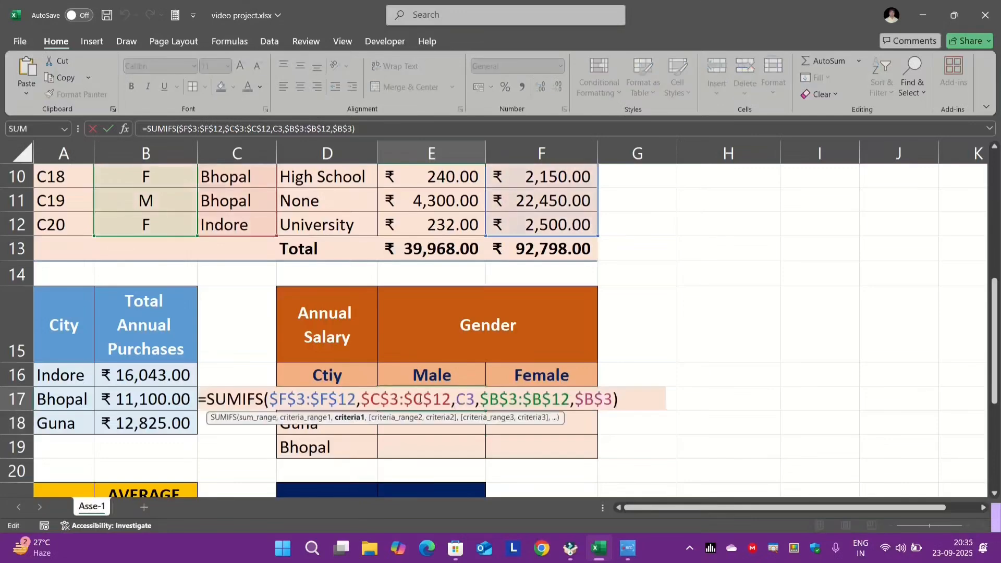
scroll(369, 330, "up", 3)
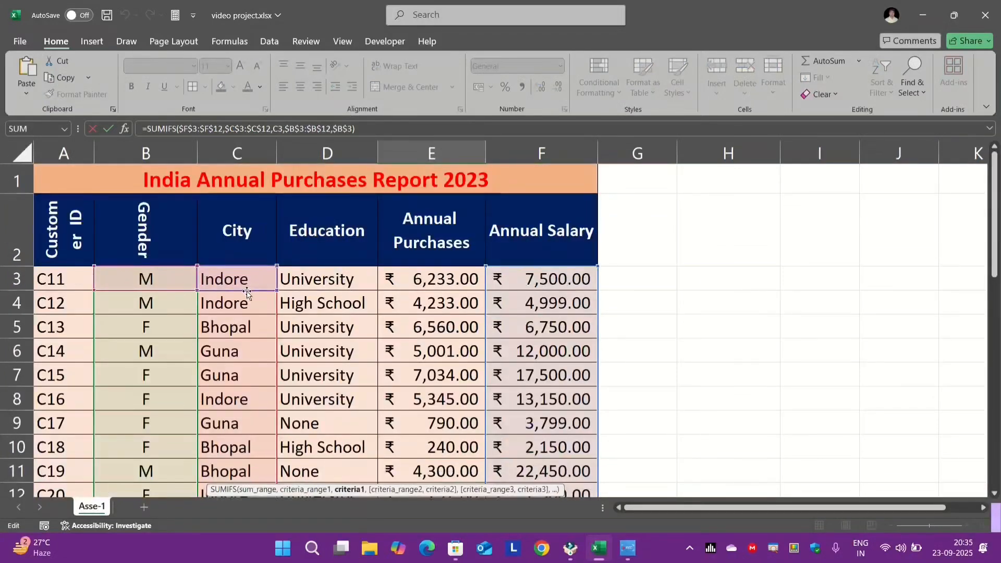
left_click(360, 349)
scroll(374, 322, "down", 1)
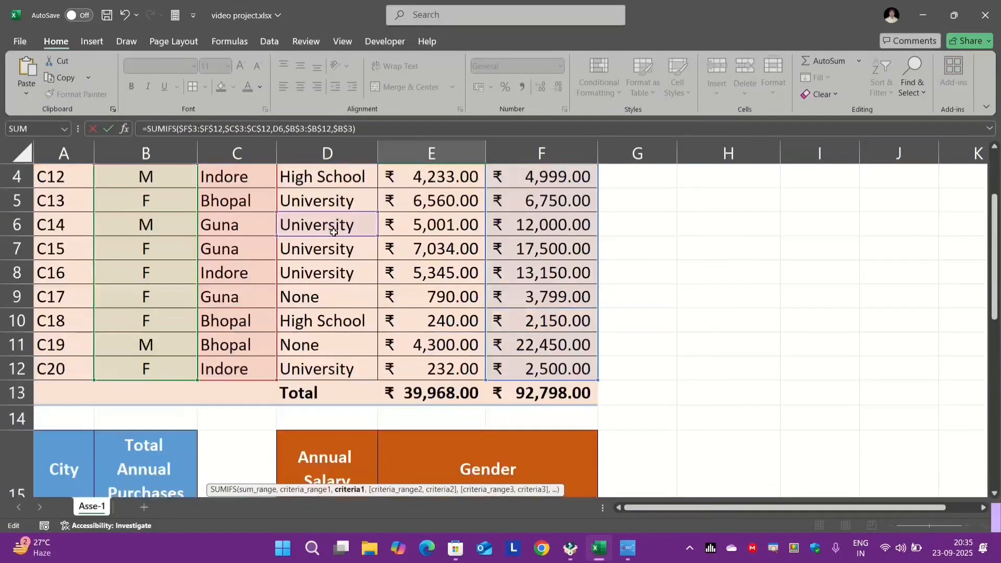
left_click(293, 415)
scroll(294, 414, "down", 4)
scroll(294, 414, "up", 1)
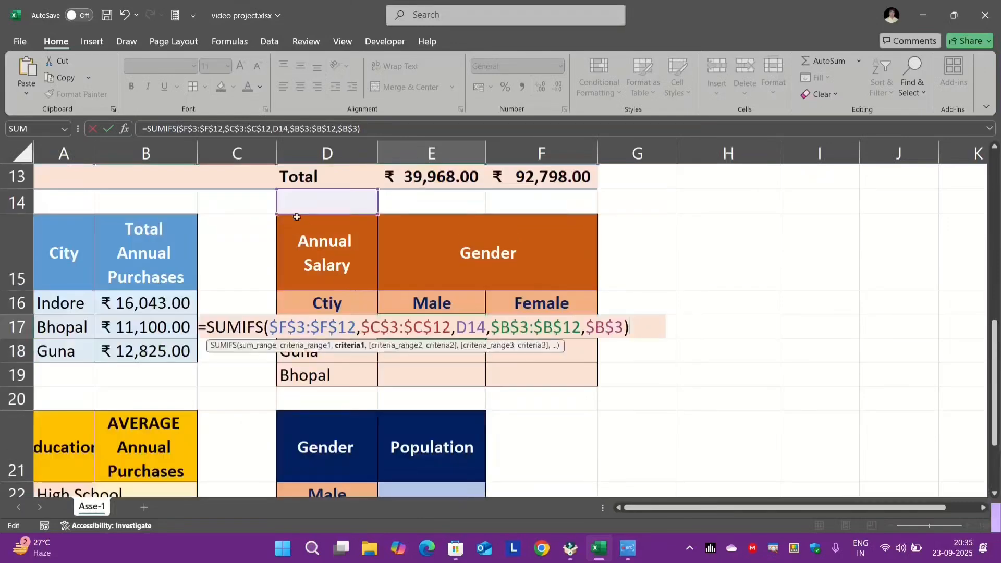
left_click(293, 284)
left_click(345, 331)
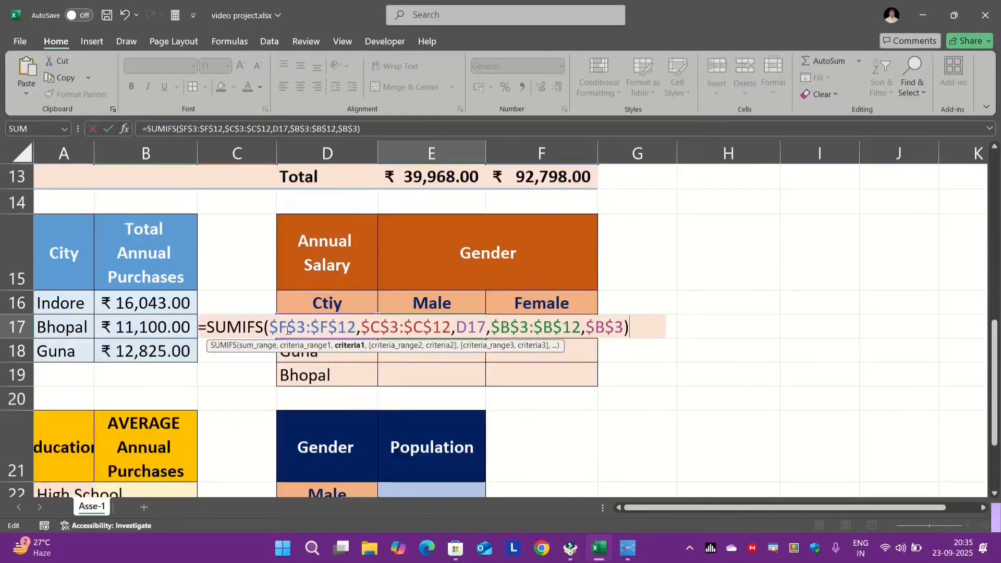
key("Return")
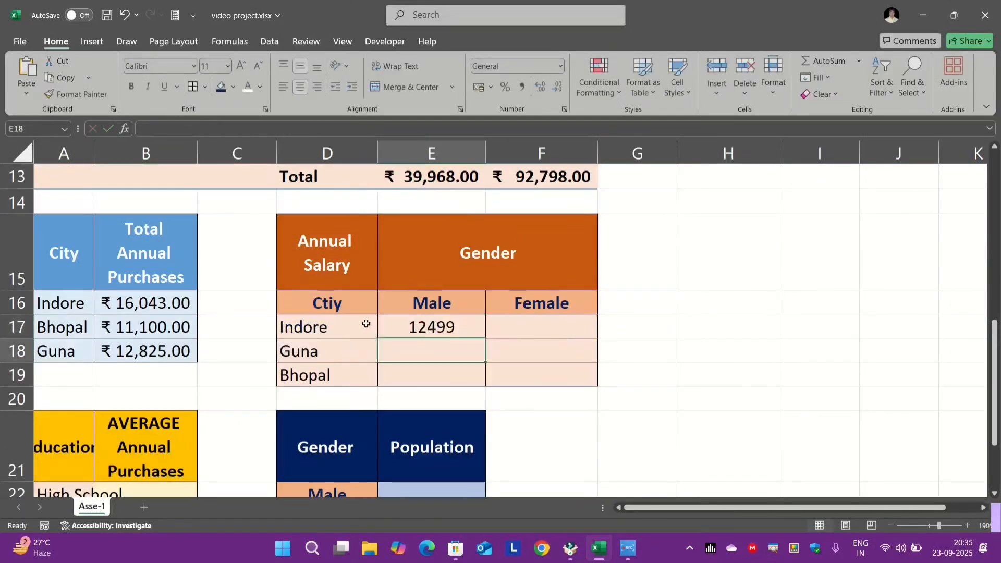
- Fill the male salary formula from E17 down to E19 for Guna and Bhopal
left_click(360, 326)
left_click(458, 331)
left_click_drag(485, 338, 482, 383)
- Check the references in the male salary formulas in E19, E18 and E17 against the source data
double_click(438, 365)
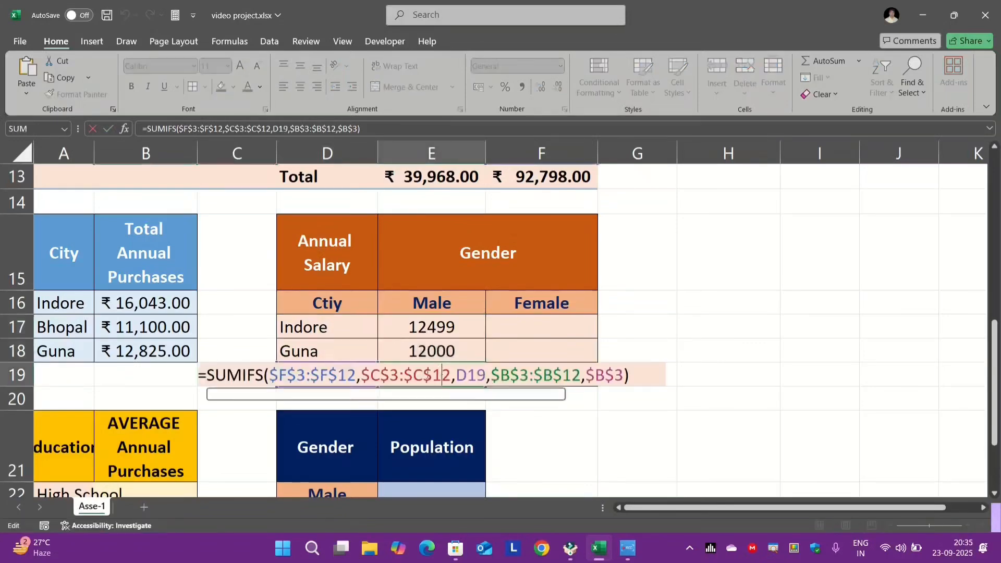
scroll(165, 258, "up", 3)
scroll(165, 258, "up", 1)
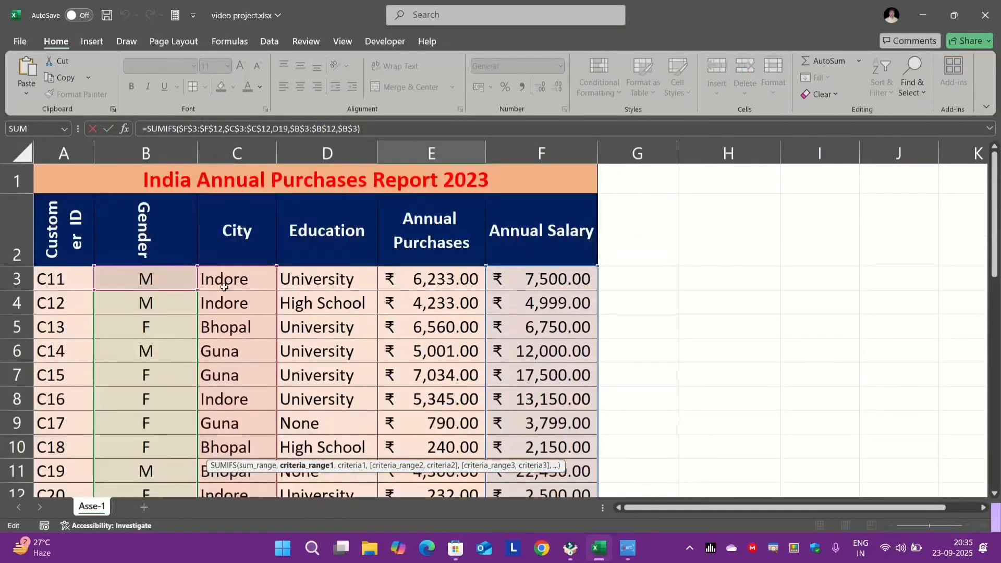
key("Return")
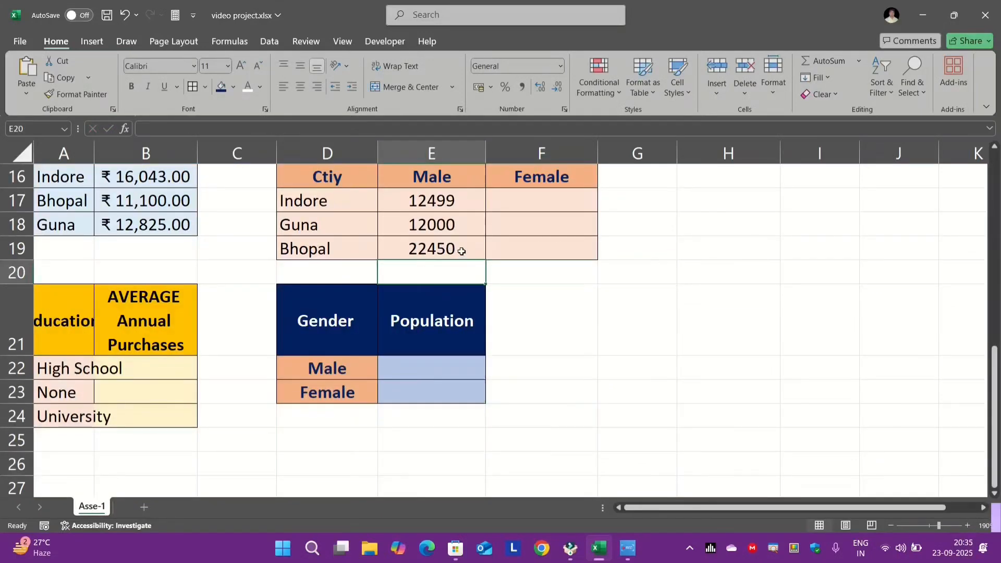
double_click(454, 224)
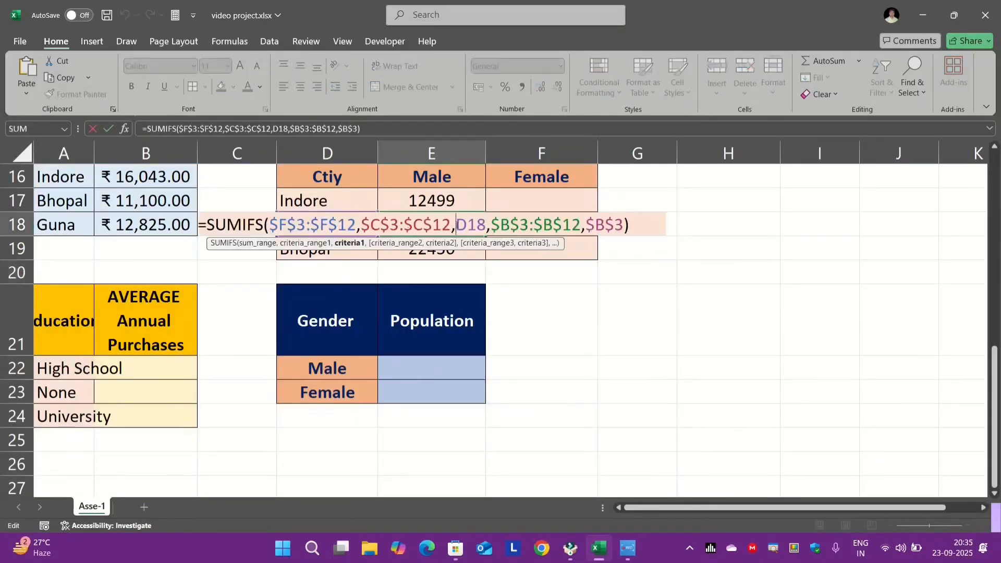
key("Escape")
double_click(456, 201)
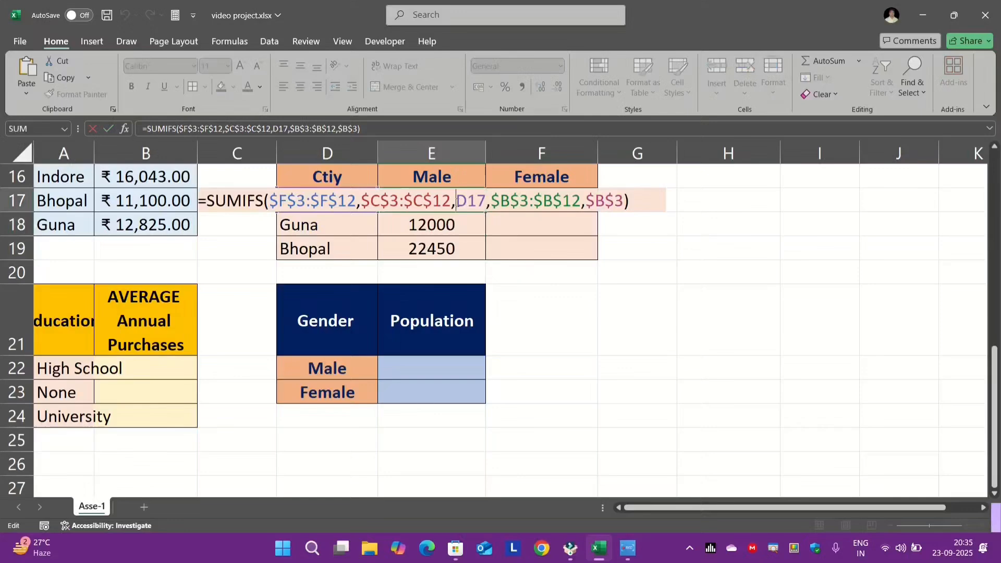
key("Escape")
double_click(450, 248)
key("Return")
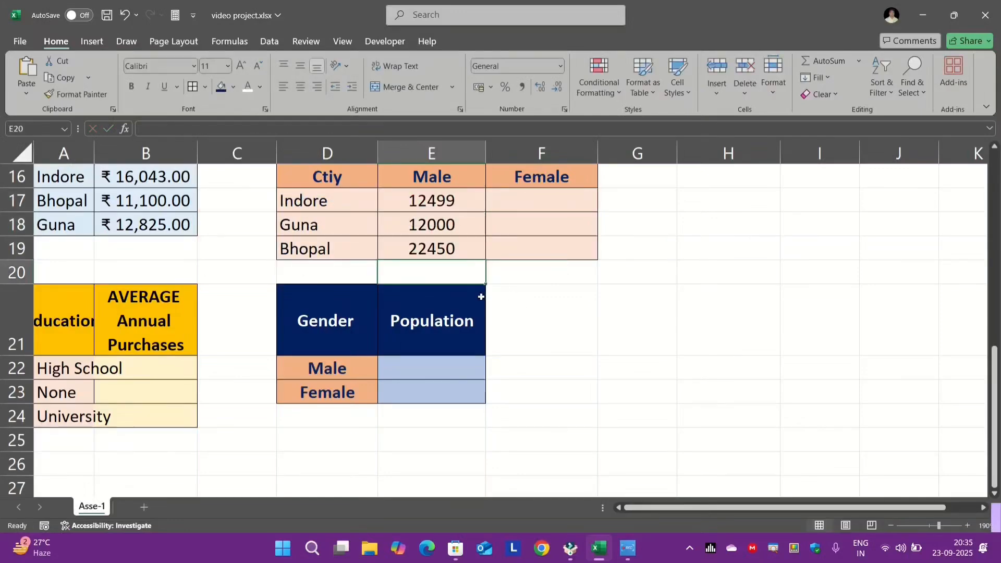
left_click(336, 202)
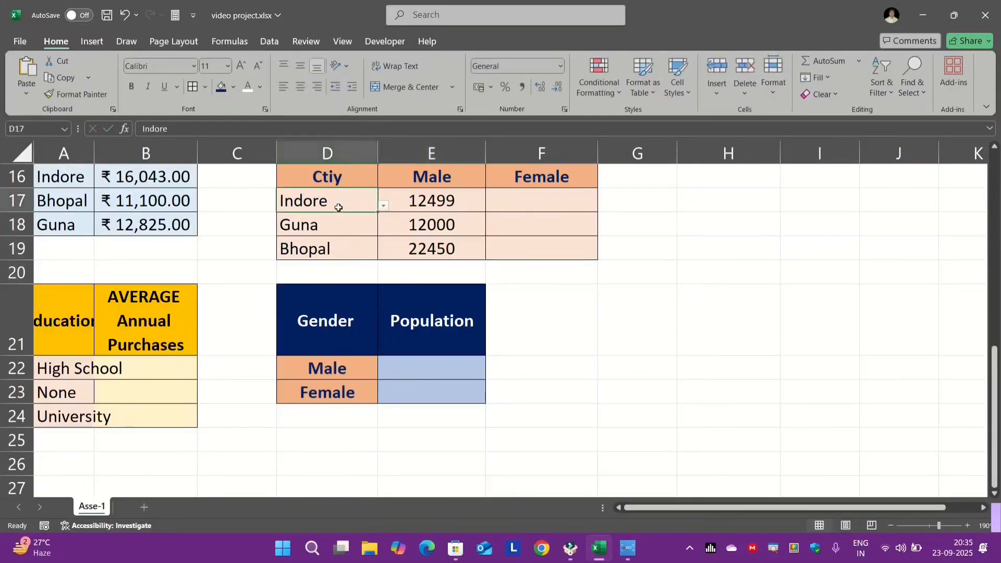
left_click(9, 199)
left_click(17, 245)
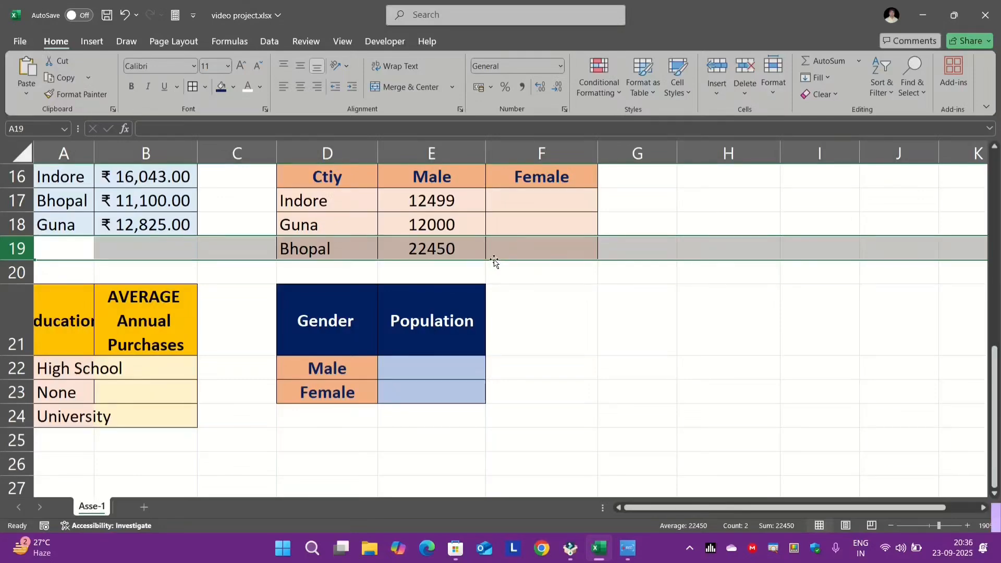
- Copy the male salary SUMIFS formula from E17 into the female Indore cell F17 with its references unchanged
scroll(581, 335, "up", 1)
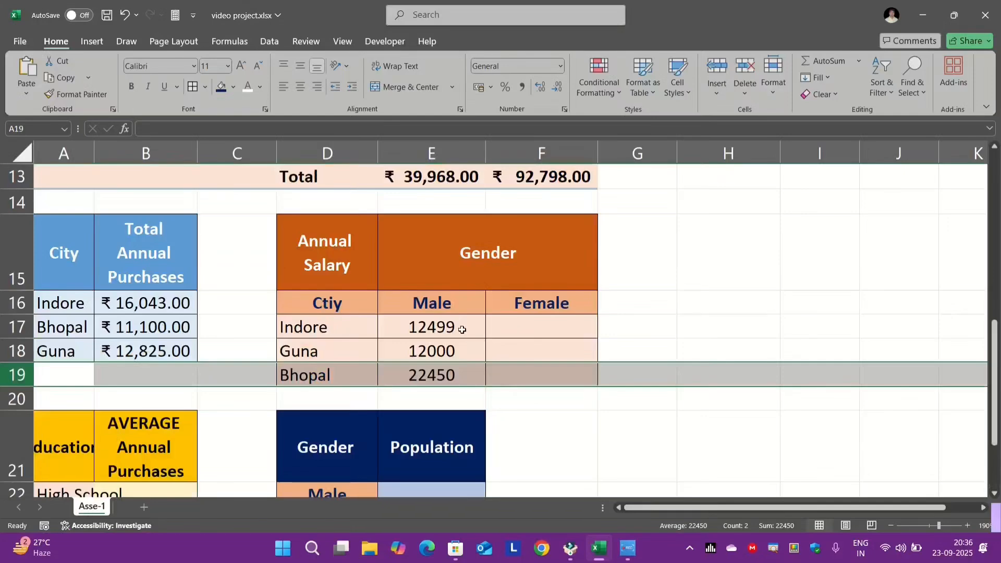
left_click(542, 326)
left_click(460, 329)
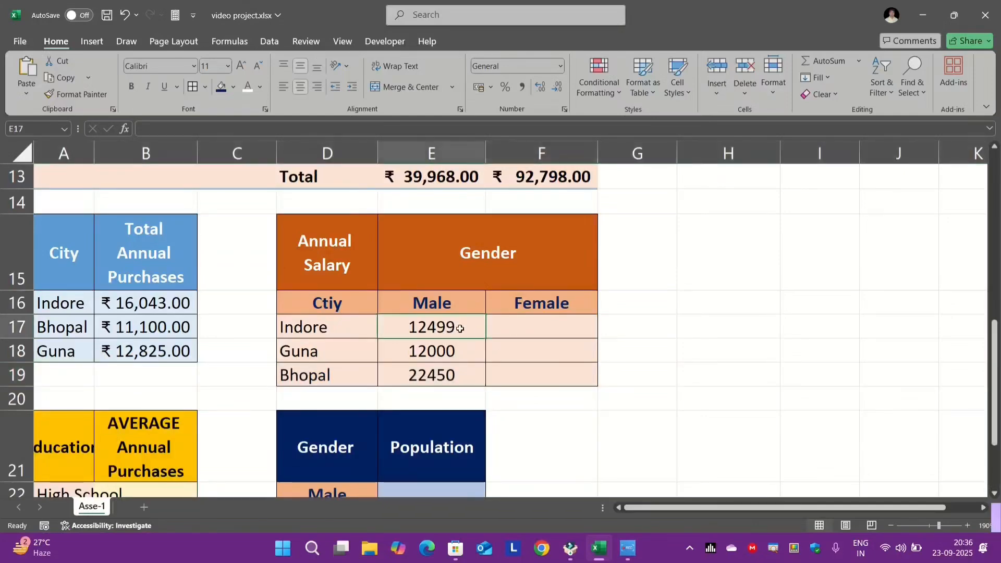
left_click(405, 128)
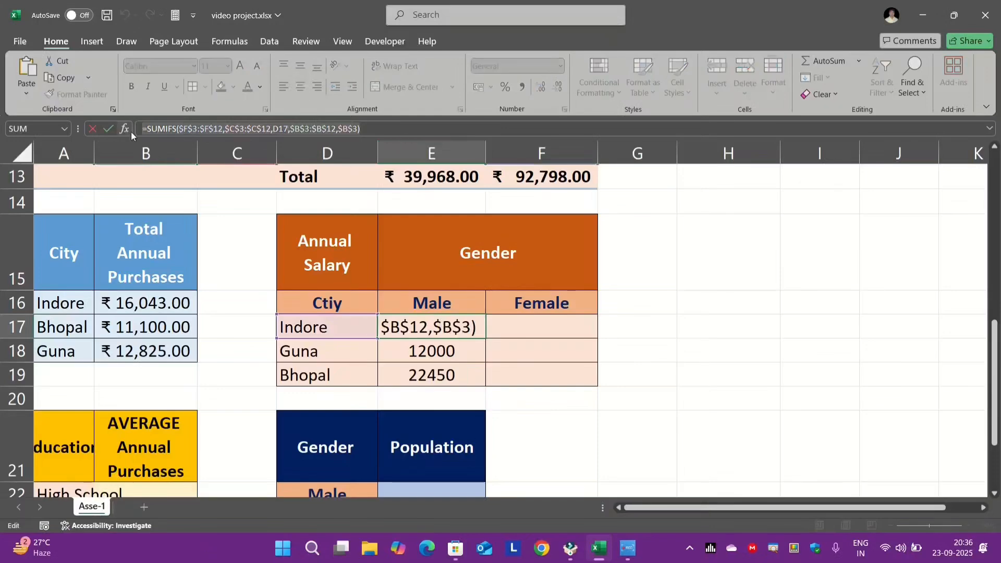
key("ctrl+c")
key("Return")
double_click(550, 324)
key("ctrl+v")
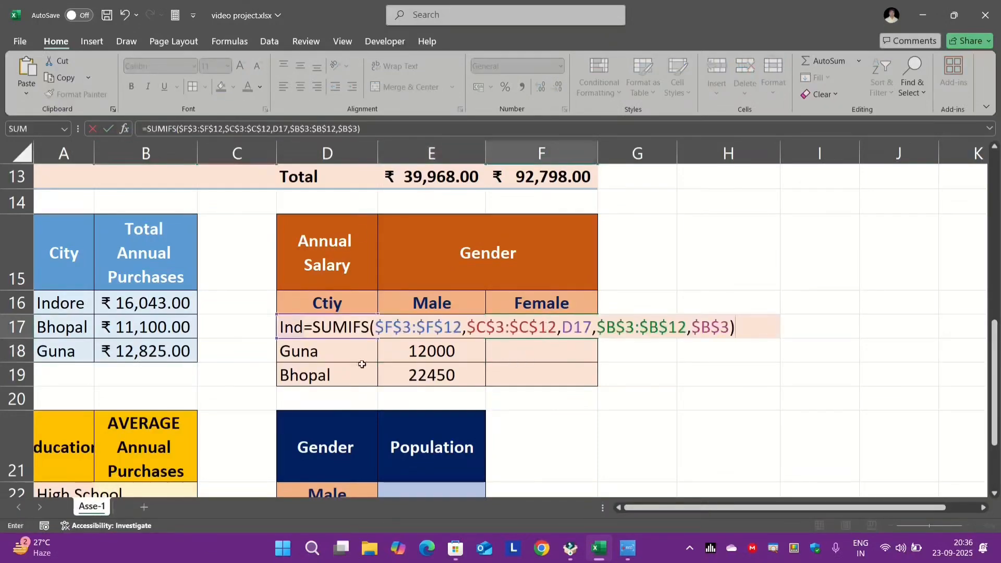
- Change the gender criteria in F17's SUMIFS formula to $B$5 for female, and enter the formula
scroll(287, 340, "up", 4)
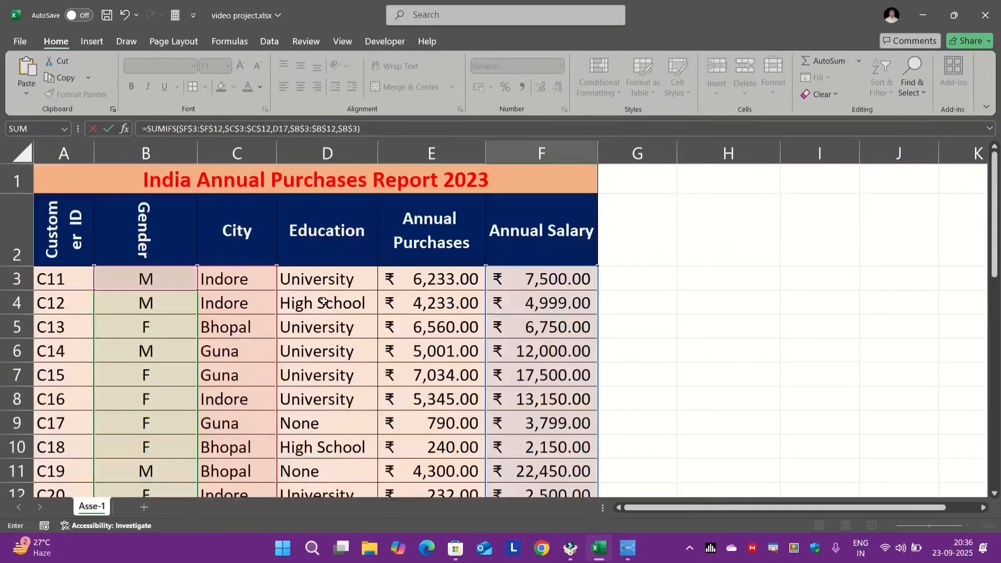
scroll(394, 305, "down", 2)
scroll(407, 304, "up", 2)
scroll(375, 292, "down", 1)
scroll(375, 293, "up", 1)
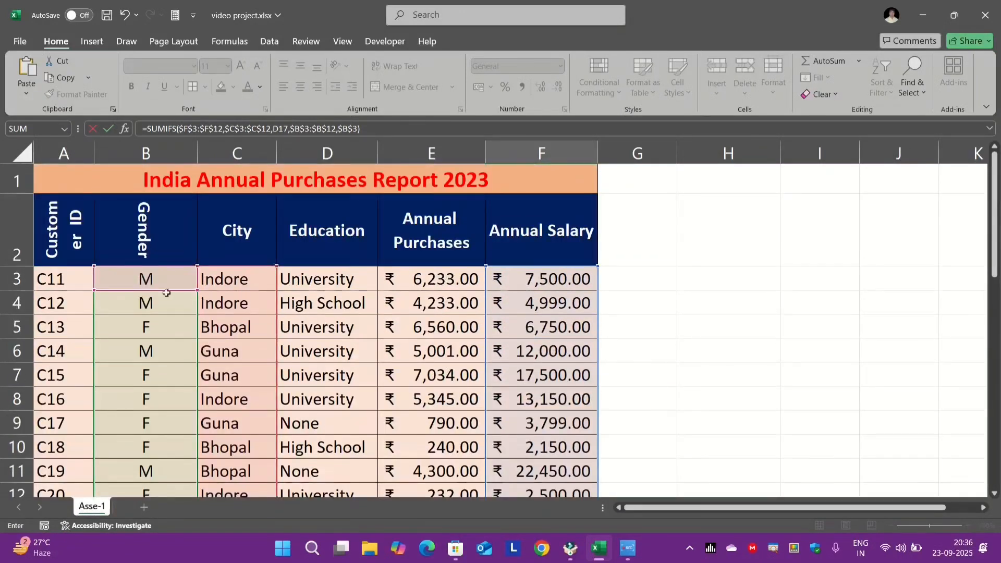
left_click_drag(165, 290, 158, 324)
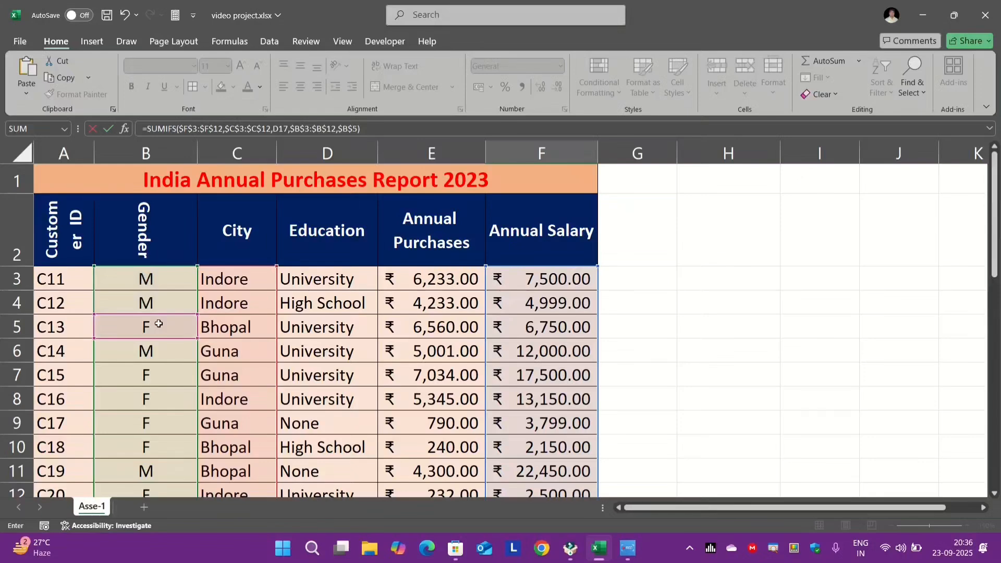
key("Return")
- Fill the female salary formula from F17 down to F19 for Guna and Bhopal
scroll(492, 315, "down", 3)
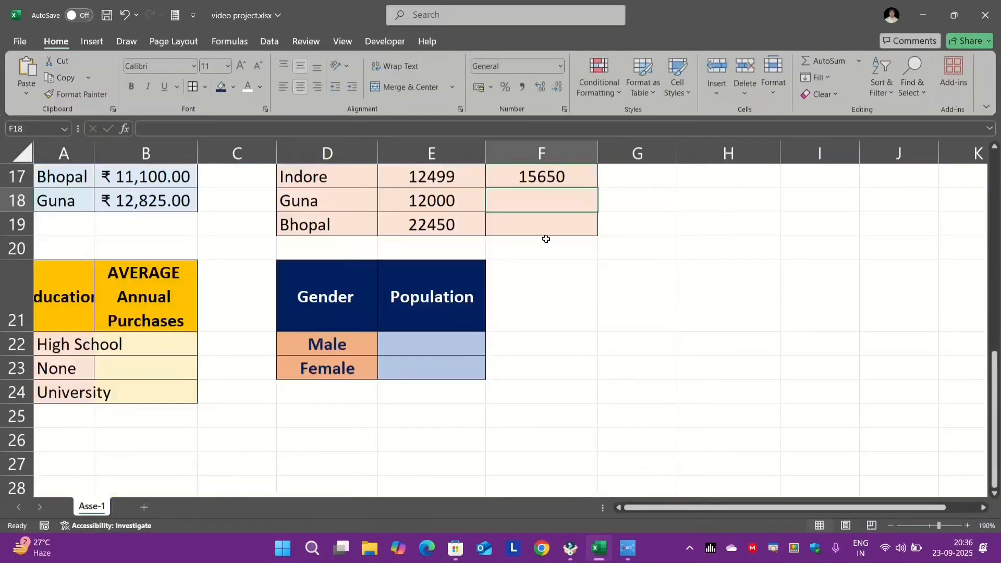
scroll(568, 297, "up", 1)
left_click(568, 297)
left_click_drag(599, 315, 592, 360)
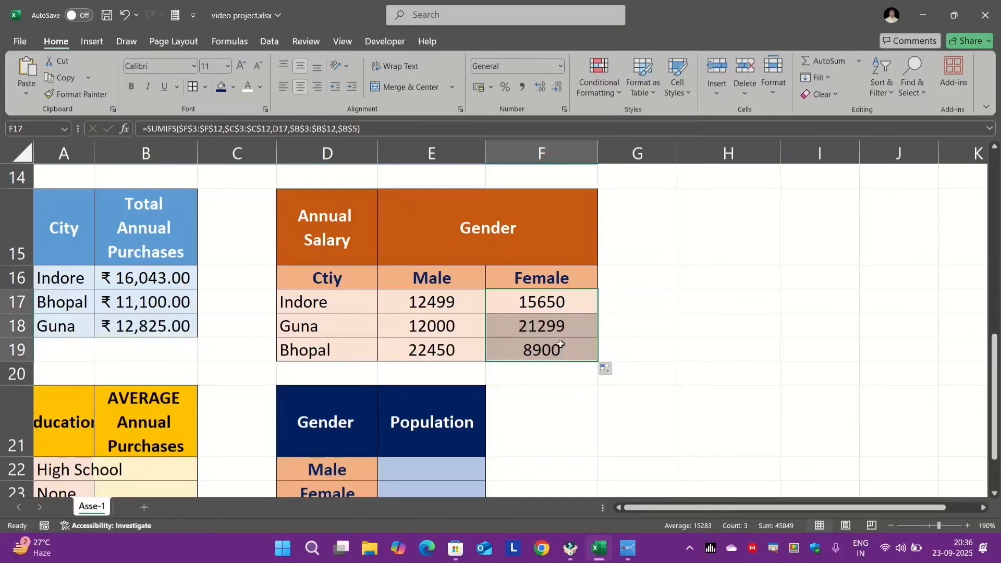
- Try a SUMPRODUCT formula in H8 over the purchases and salary values in E3:F12
scroll(561, 345, "up", 3)
scroll(596, 297, "up", 2)
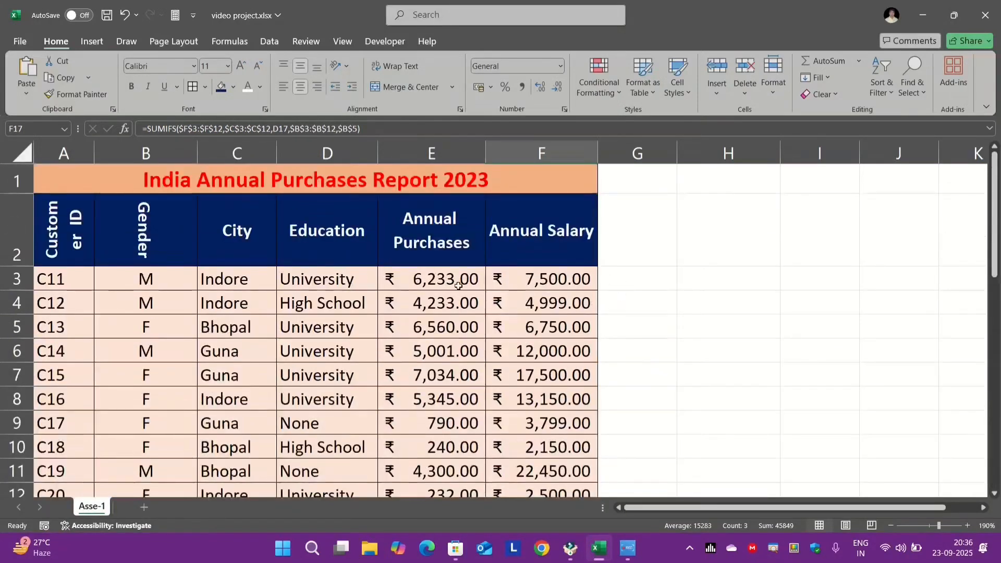
left_click_drag(417, 290, 542, 495)
scroll(493, 373, "down", 1)
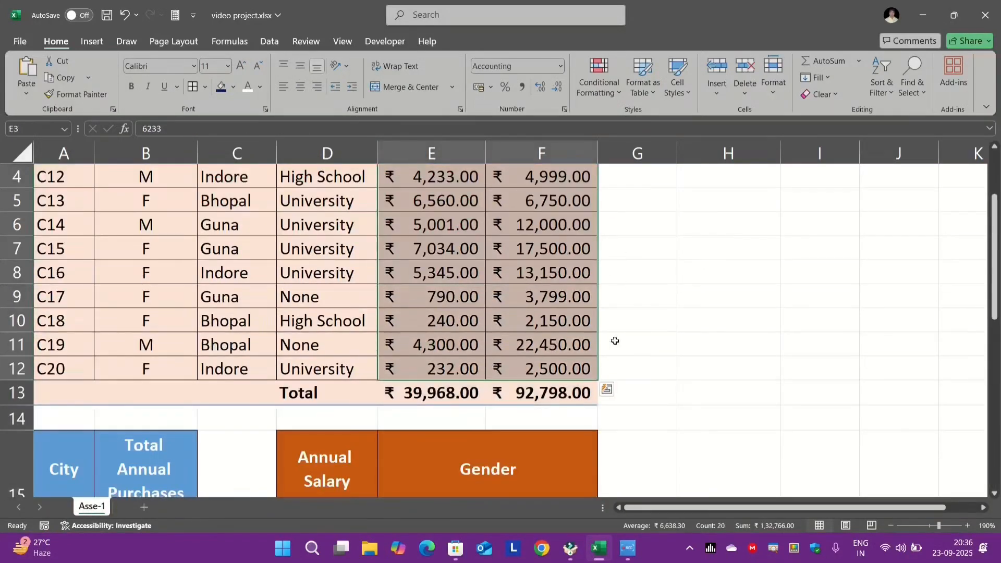
left_click(713, 267)
type("=")
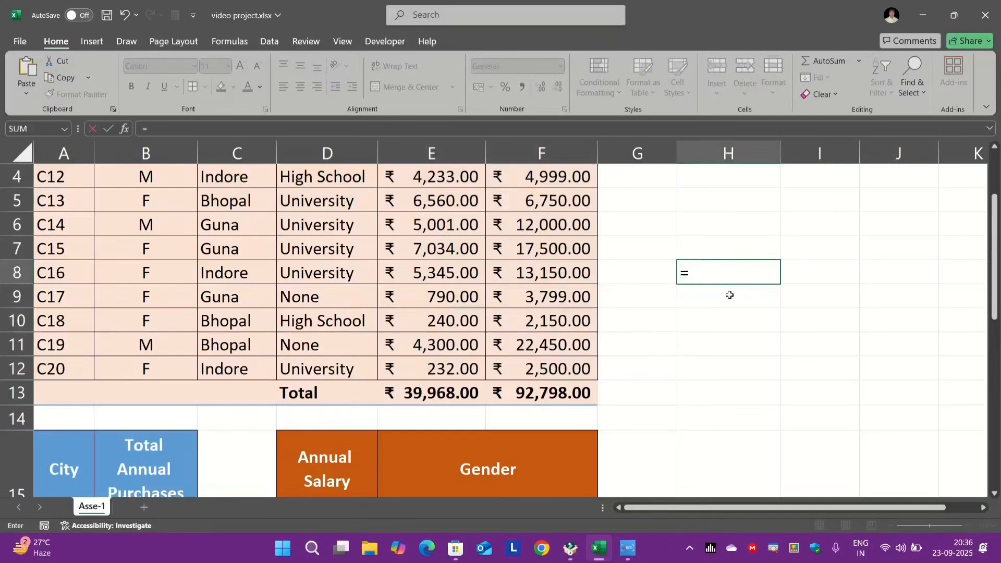
type("sum")
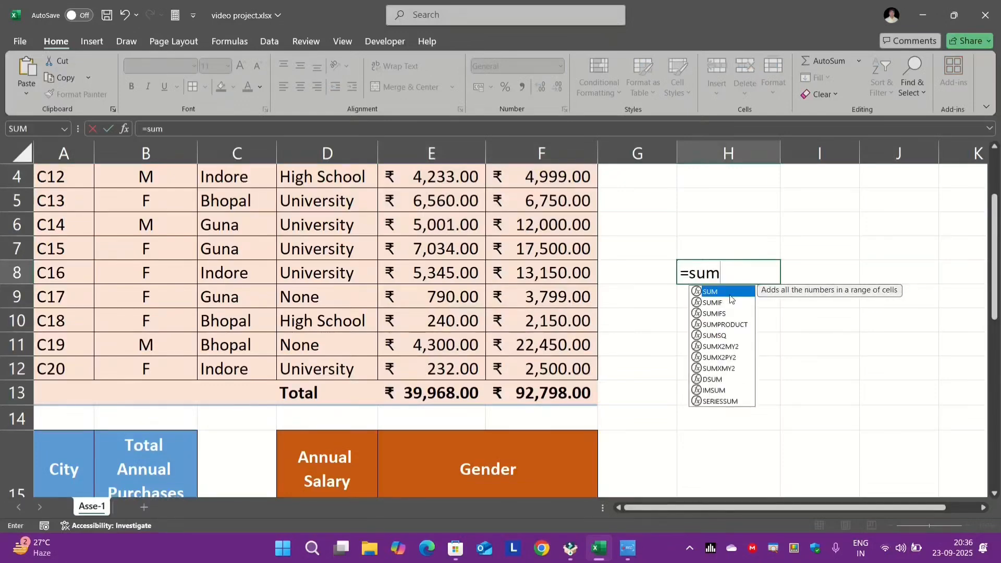
left_click(725, 325)
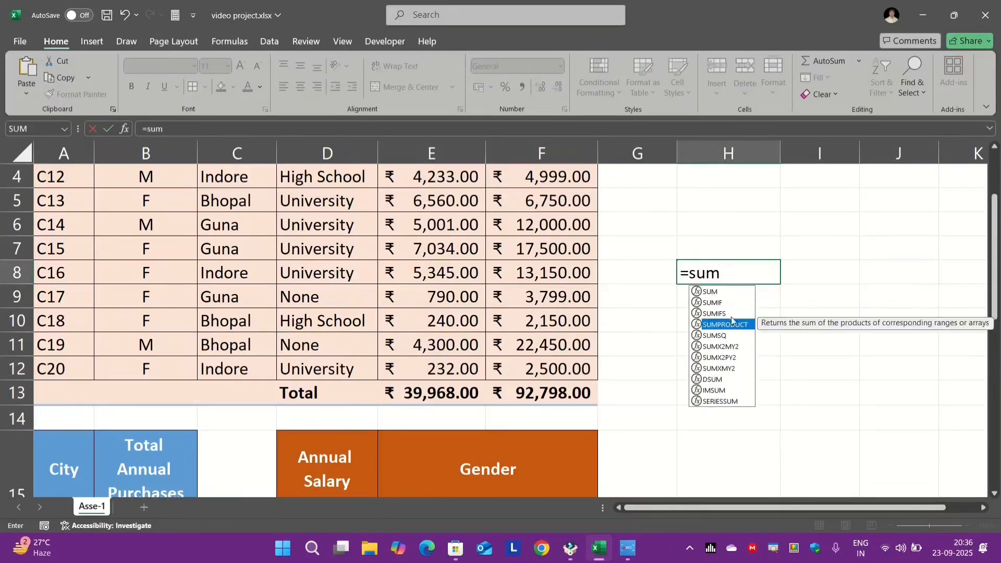
key("Tab")
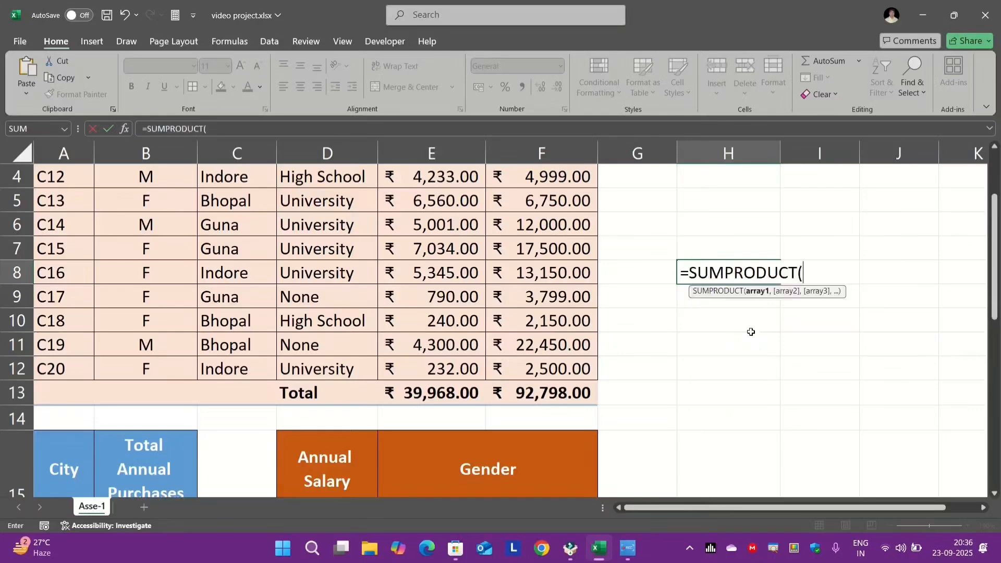
scroll(593, 295, "up", 1)
left_click_drag(417, 230, 529, 397)
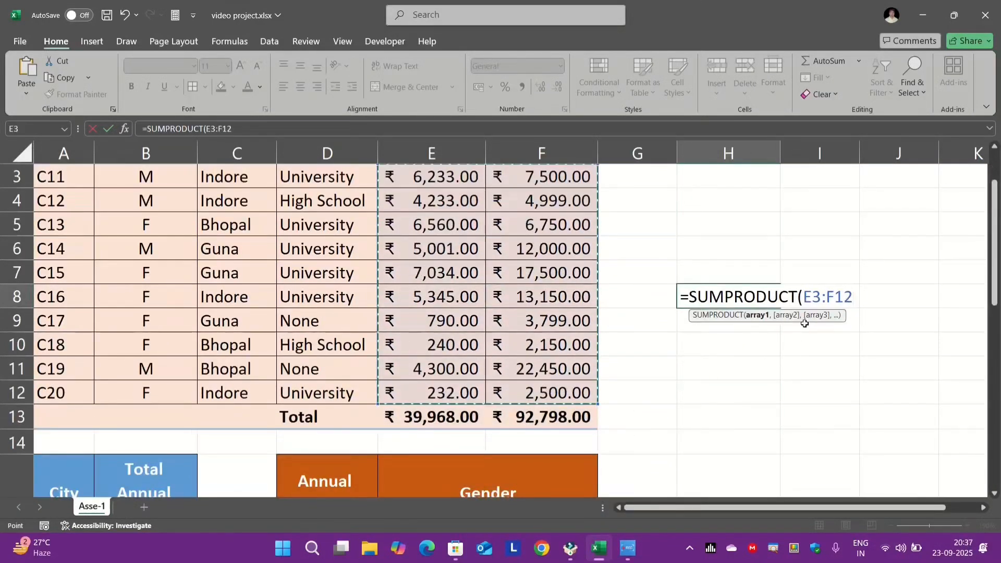
key("Return")
- Check the trial SUMPRODUCT formula in H8 and clear it from the sheet
left_click(742, 295)
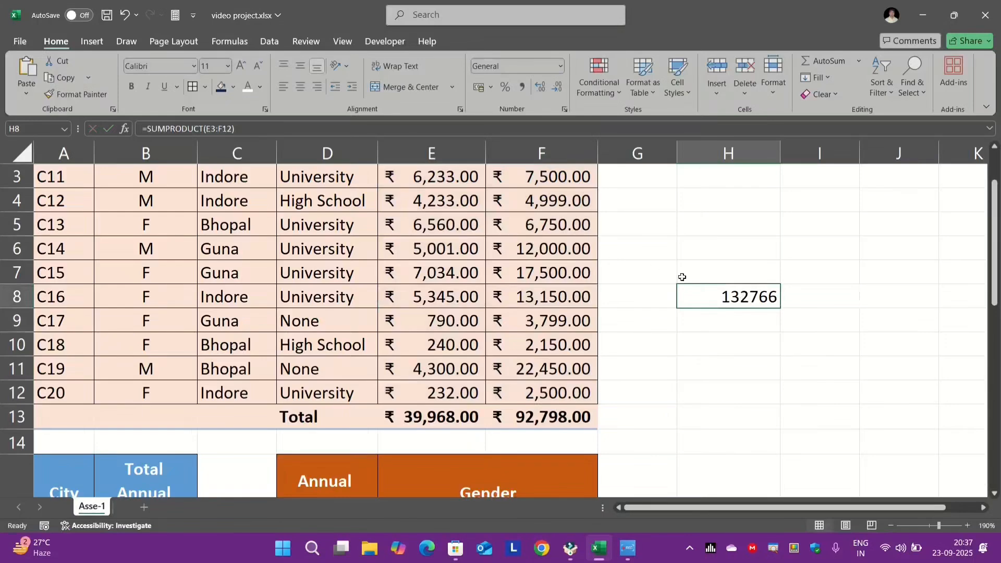
double_click(716, 297)
key("Return")
left_click_drag(723, 278, 733, 313)
key("Delete")
- Enter a COUNTIF formula in E22 that counts males, using range B3:B12 and criteria B3
scroll(723, 263, "down", 1)
scroll(412, 436, "down", 1)
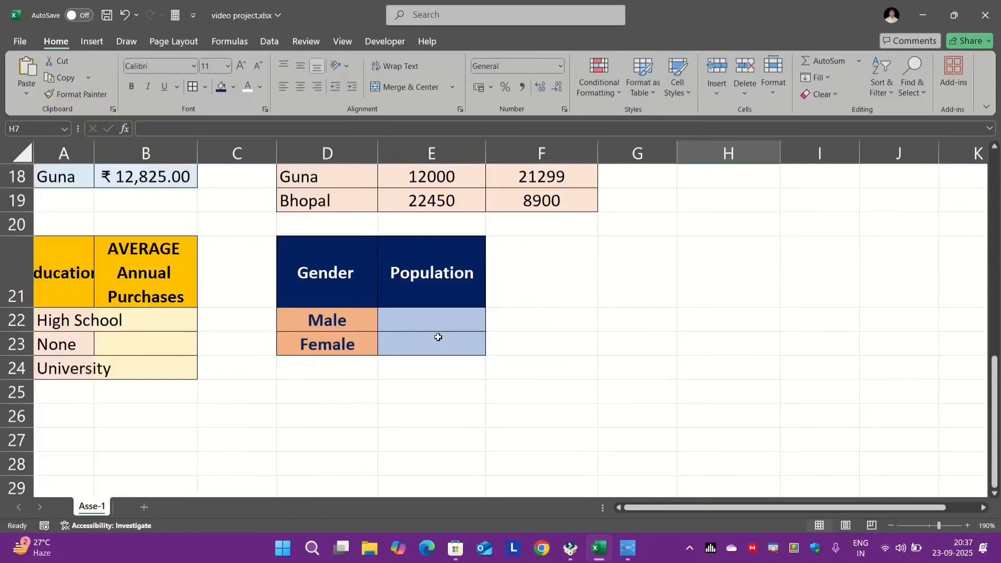
scroll(429, 330, "up", 1)
left_click(447, 444)
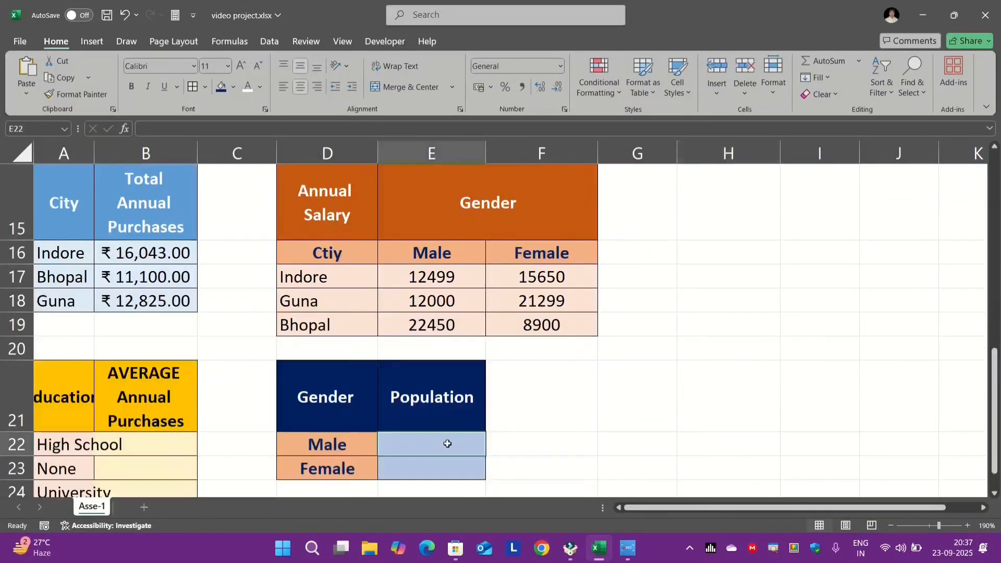
type("=count")
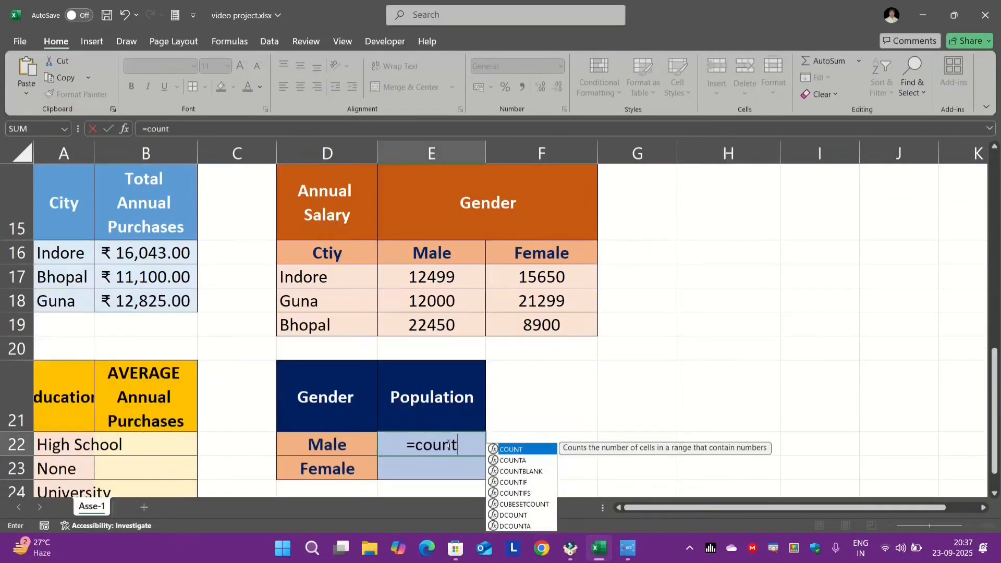
type("if")
key("Tab")
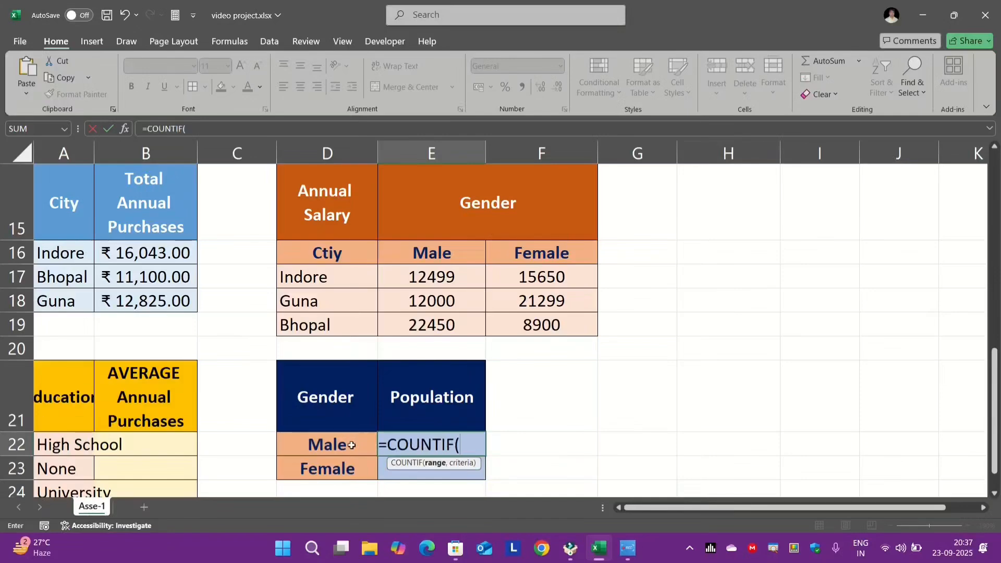
scroll(432, 467, "up", 5)
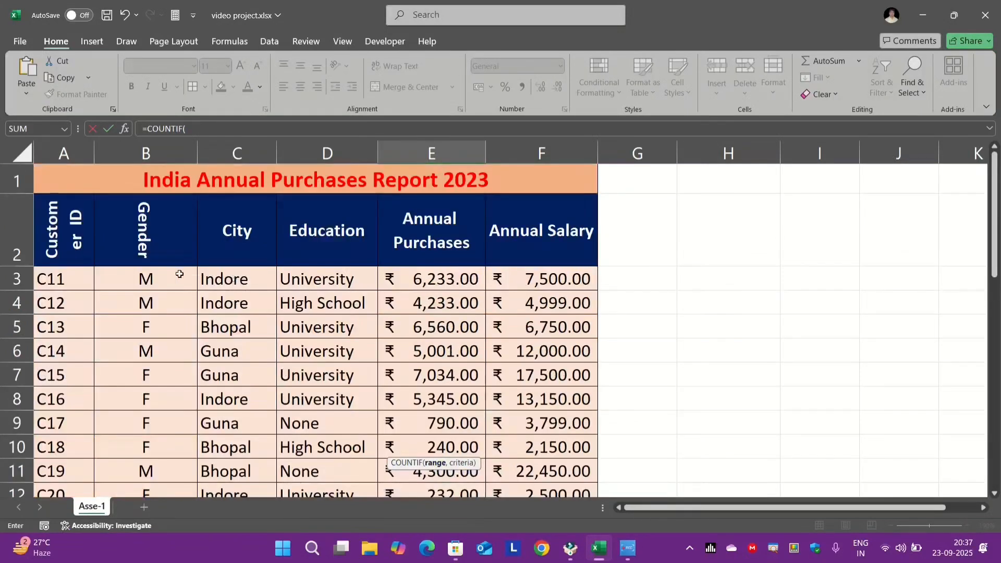
left_click_drag(180, 274, 163, 404)
type(",")
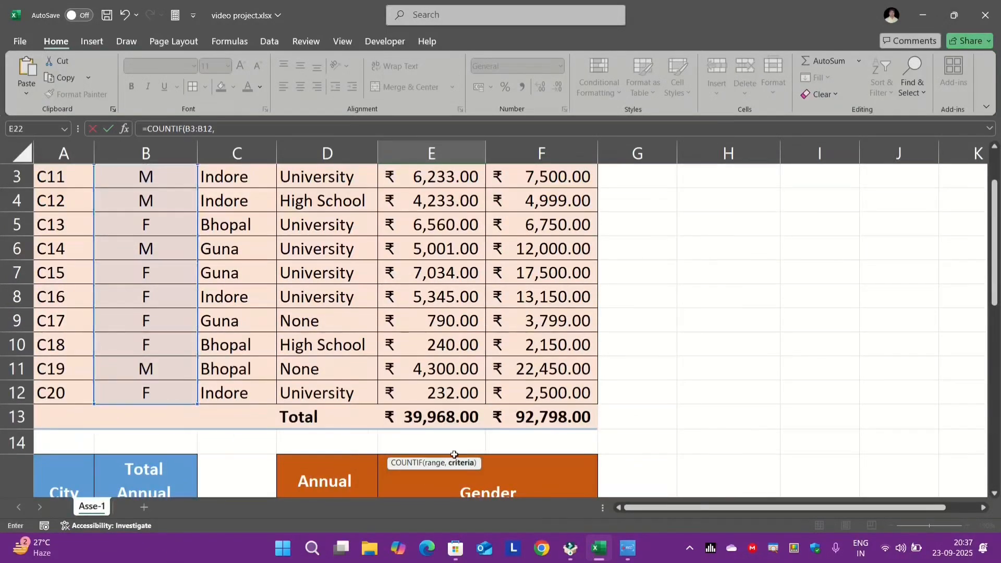
scroll(454, 454, "down", 6)
scroll(435, 311, "up", 6)
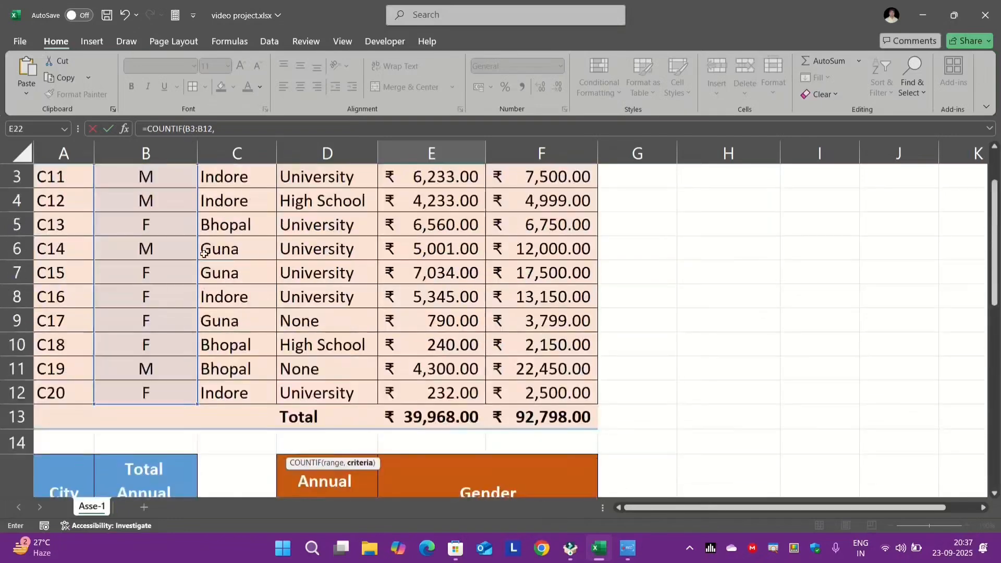
left_click(174, 175)
key("Return")
- Fill the population COUNTIF formula from E22 down to E23 for Female
scroll(434, 361, "down", 2)
left_click_drag(451, 253, 452, 268)
key("ctrl+d")
- Edit E23's COUNTIF formula to use range B3:B12 and criteria B5, and enter it
left_click(444, 271)
double_click(444, 271)
scroll(444, 271, "up", 7)
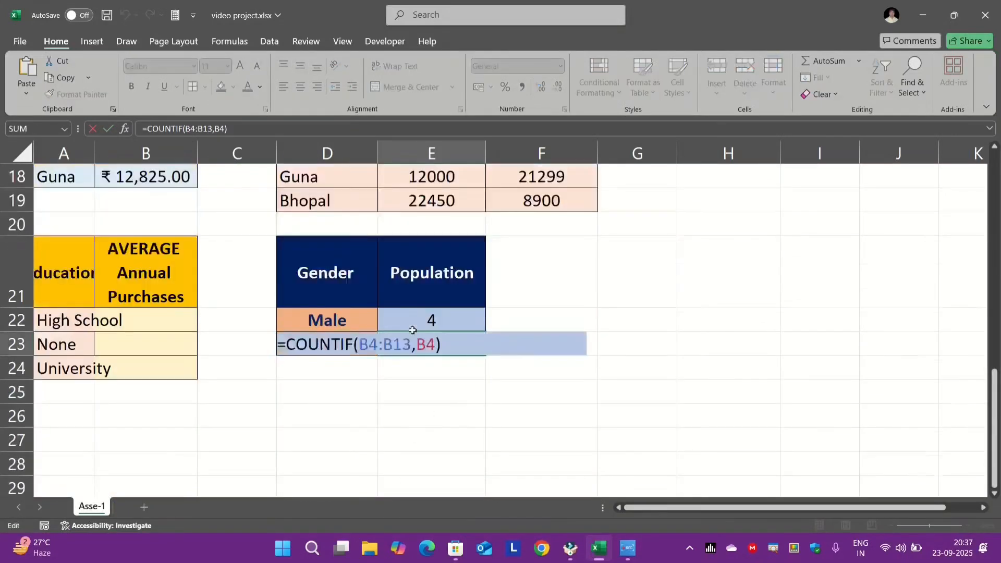
left_click_drag(194, 320, 193, 296)
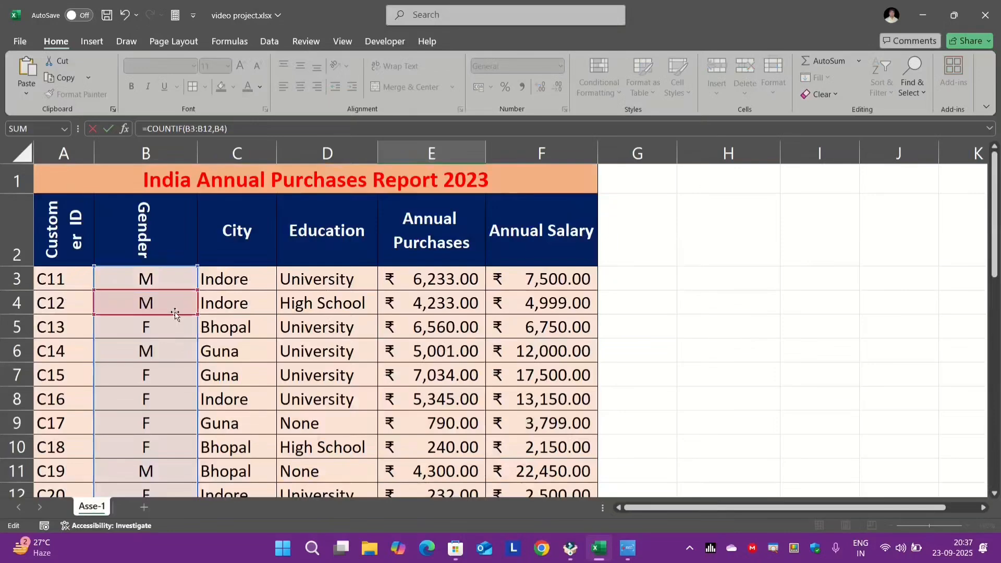
scroll(172, 255, "down", 1)
left_click_drag(167, 180, 168, 202)
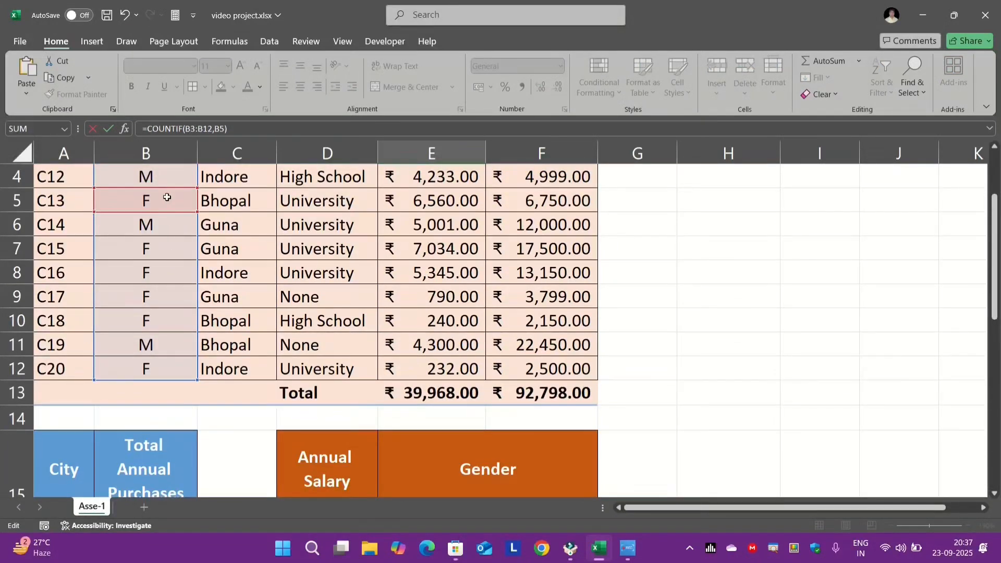
key("Return")
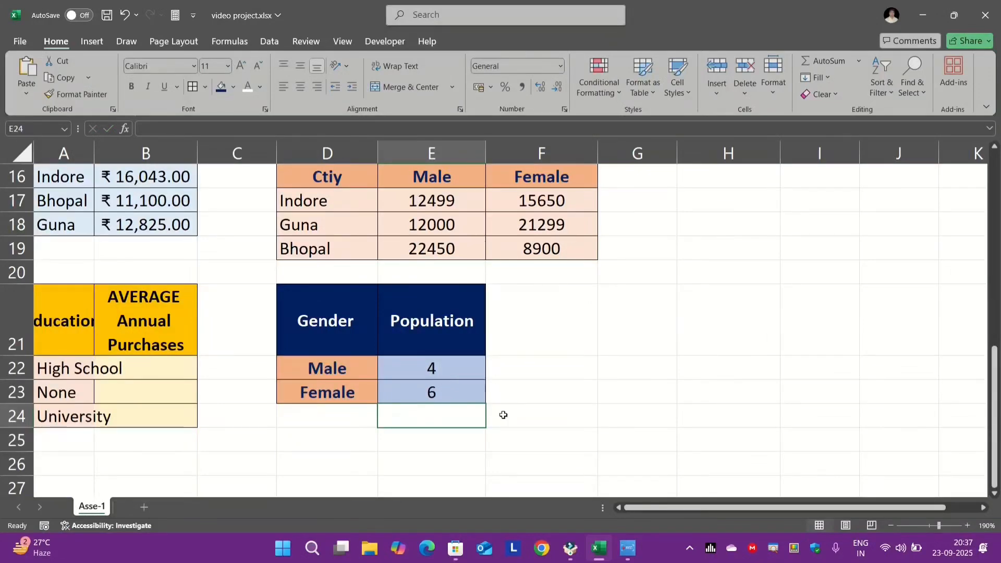
- Multiply the male and female population counts in F24 with the formula =E22*E23
left_click(541, 424)
type("=")
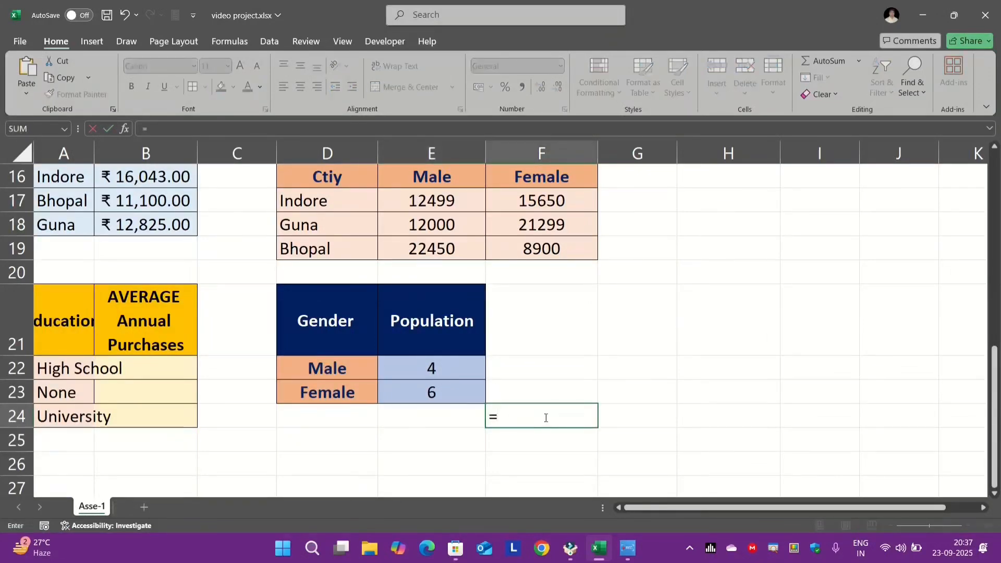
left_click(464, 369)
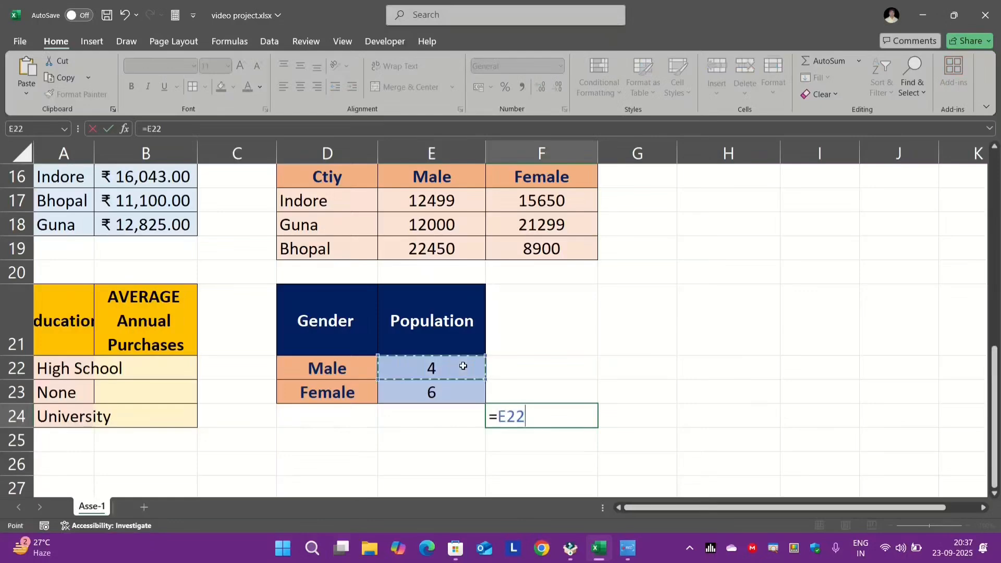
type("*")
left_click(456, 393)
key("Return")
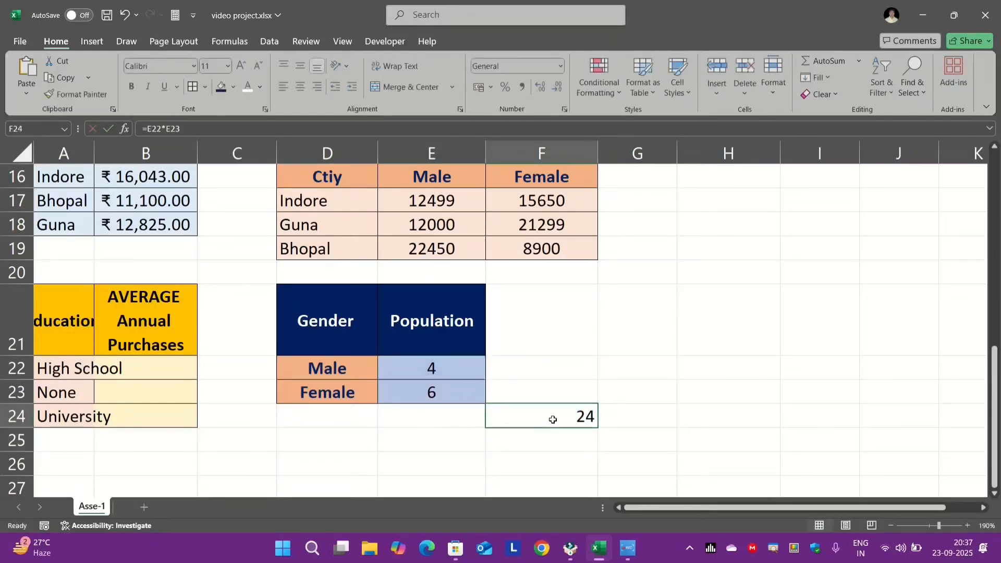
- Enter a SUMPRODUCT formula in E25 over the population counts in E22:E23
left_click(459, 435)
type("=sum")
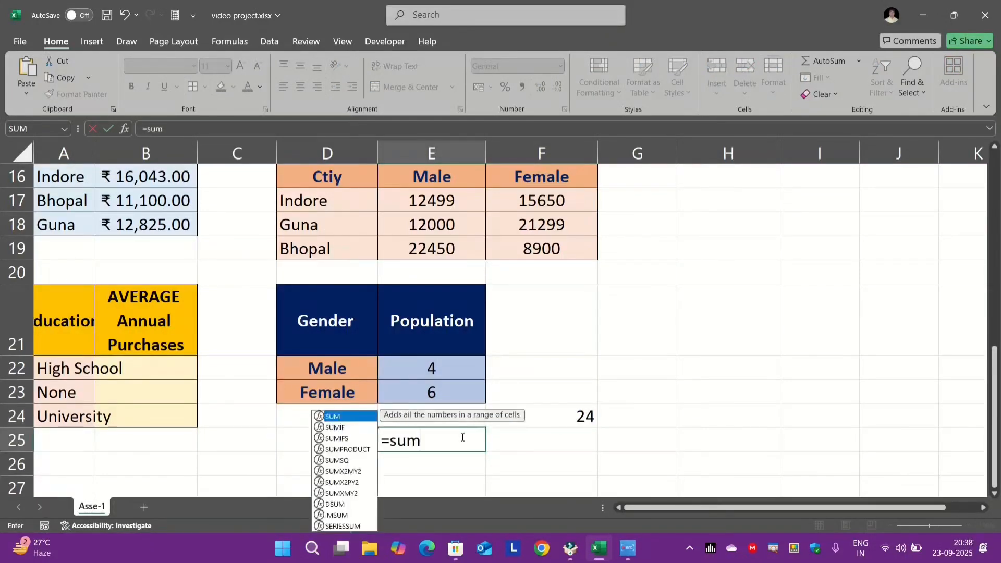
double_click(348, 451)
left_click_drag(441, 369, 447, 390)
key("Return")
- Try adding E22 as a second array in E25, making the formula =SUMPRODUCT(E22:E23,E22)
left_click(454, 434)
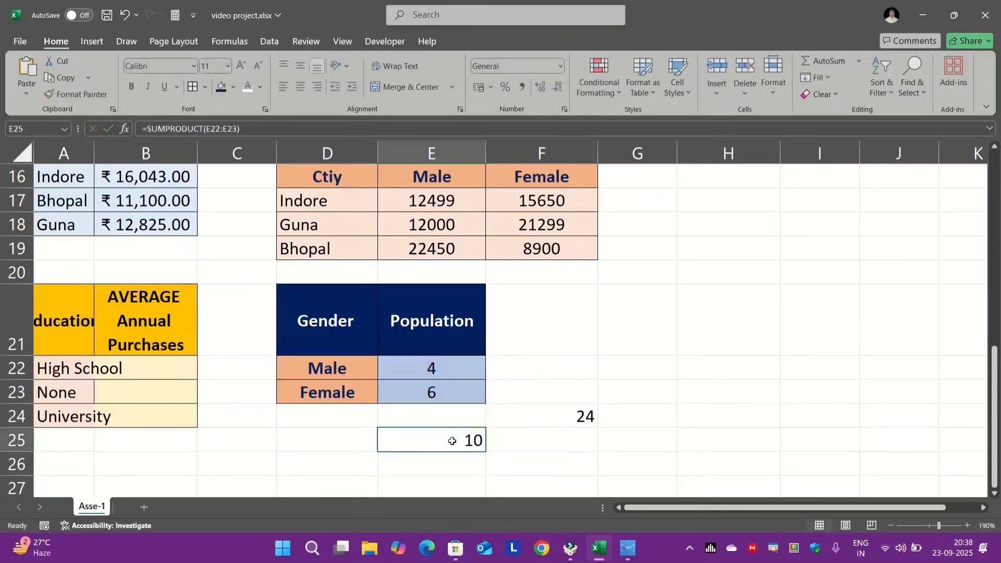
double_click(451, 437)
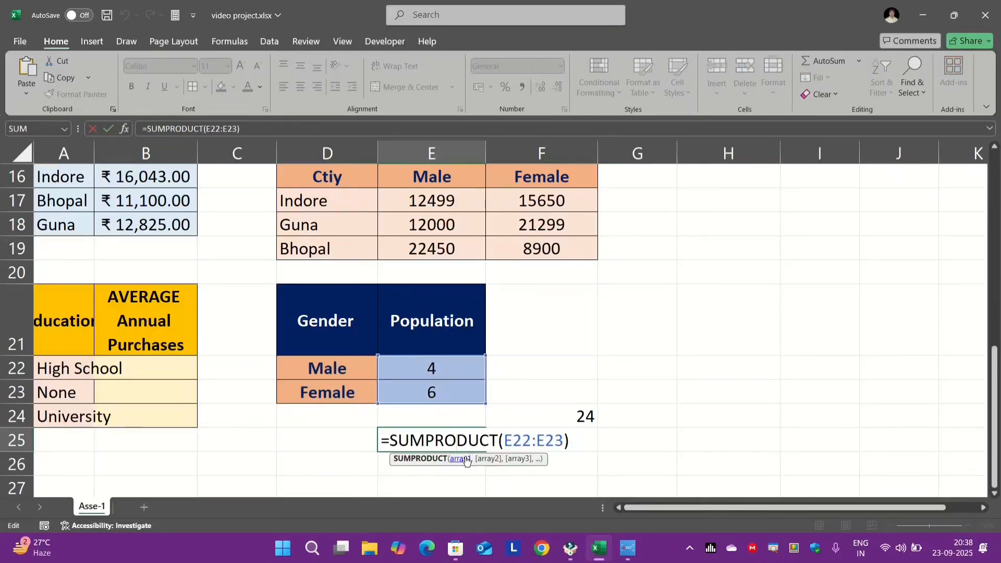
left_click(573, 438)
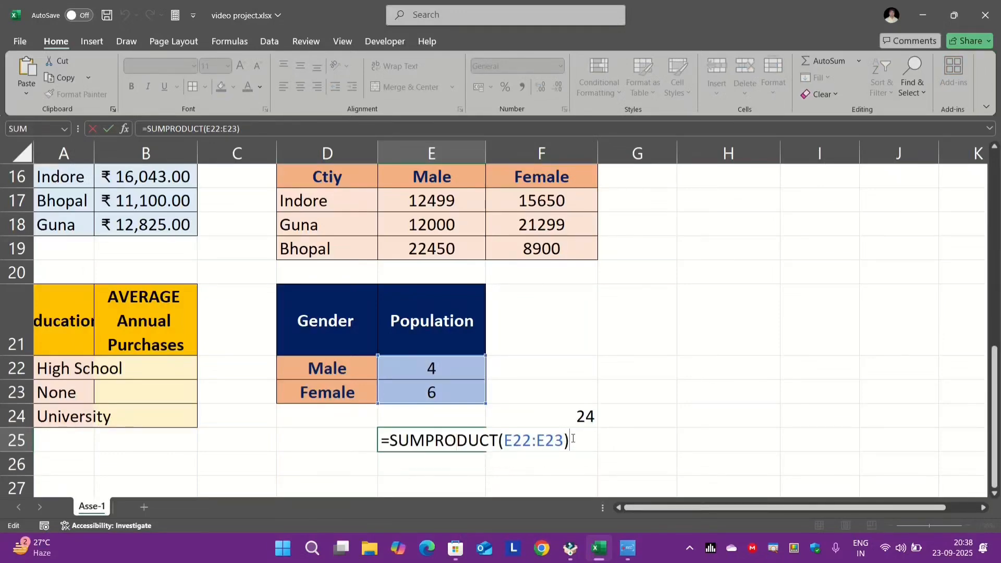
key("BackSpace")
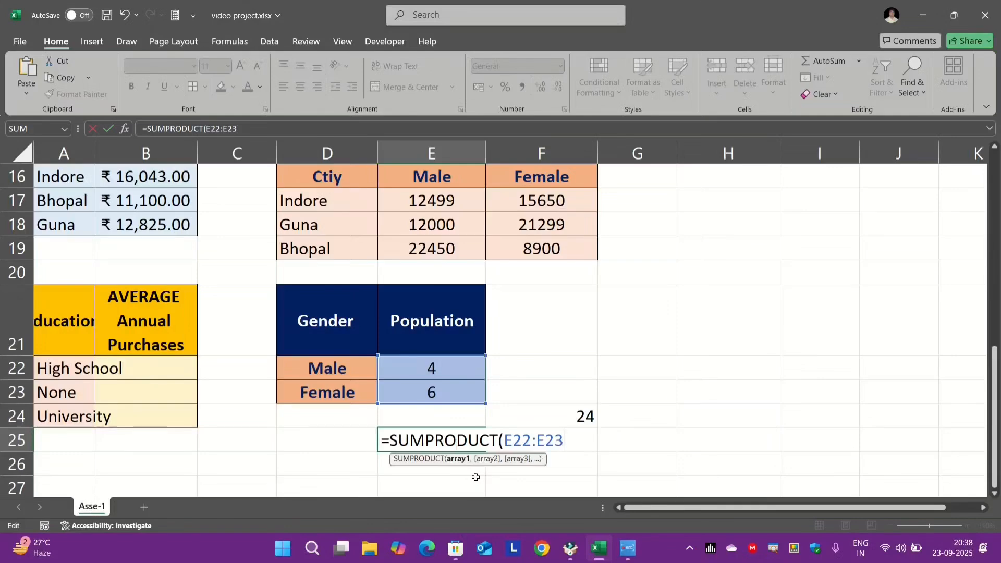
type(",")
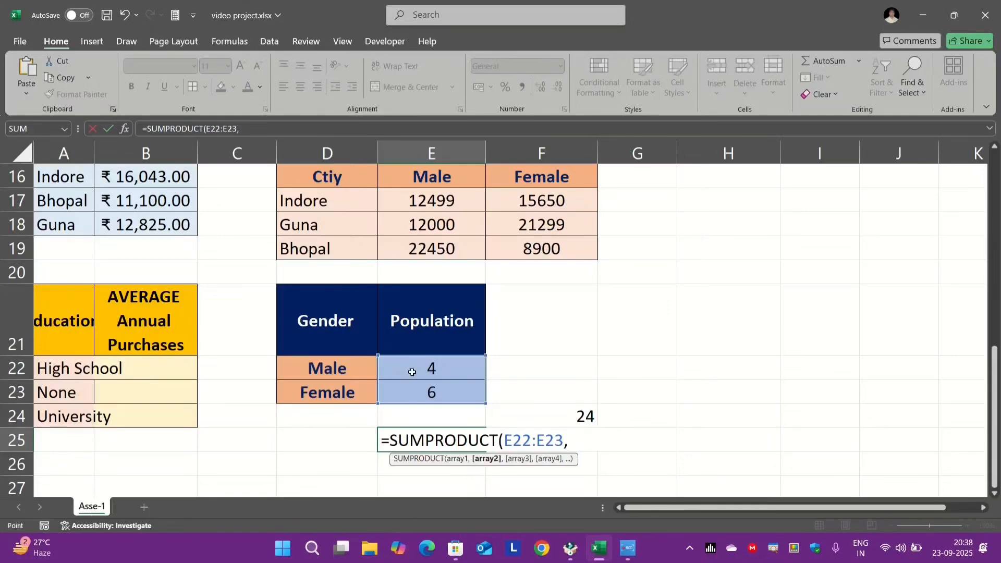
left_click(413, 371)
key("Return")
- Rework the E25 formula to multiply E22 by Bhopal's female salary cell, as =SUMPRODUCT(E22,F19)
double_click(448, 440)
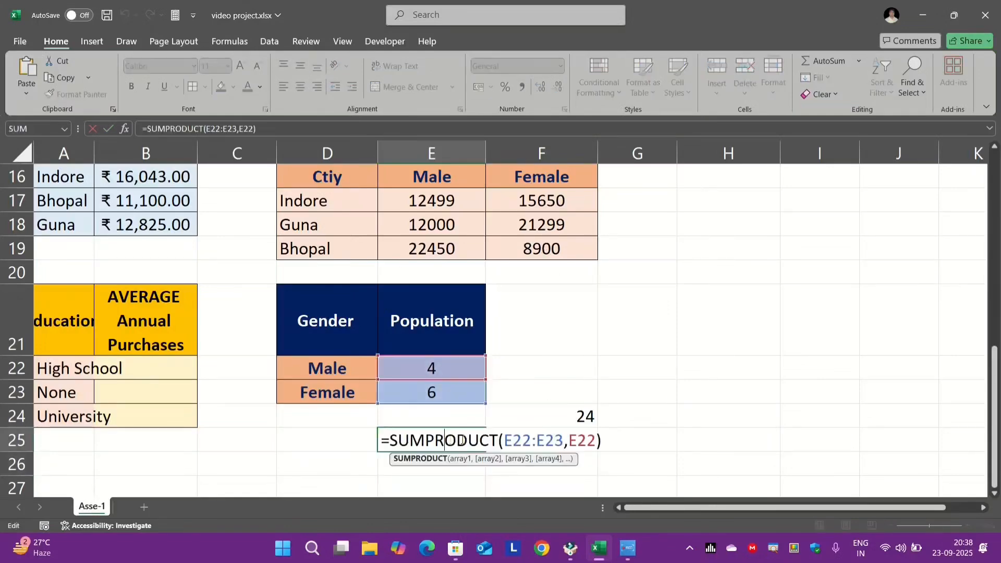
left_click(595, 440)
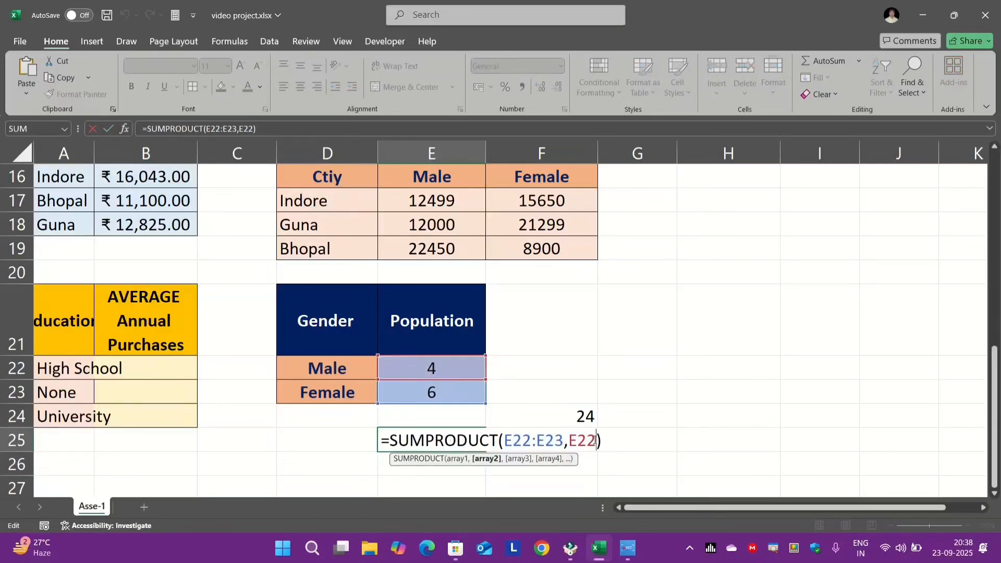
key("BackSpace")
key("BackSpace")
key("BackSpace")
key("BackSpace")
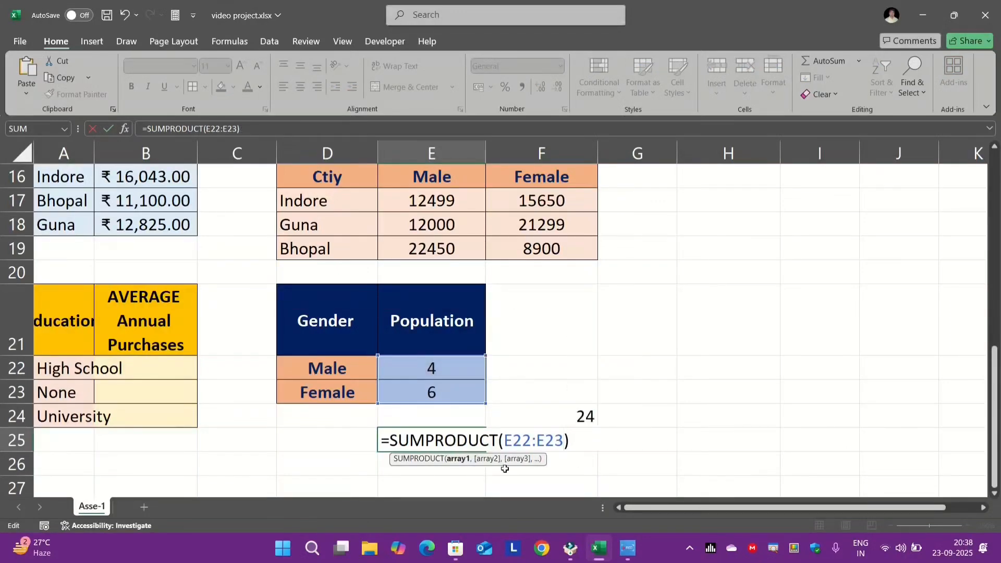
key("BackSpace")
key("BackSpace")
key("BackSpace")
key("BackSpace")
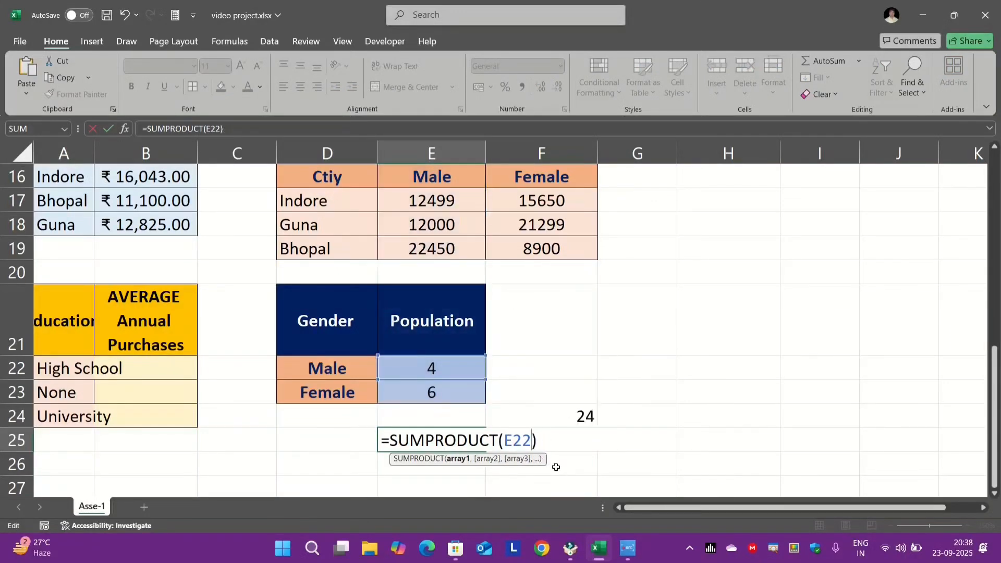
type(",")
left_click(540, 243)
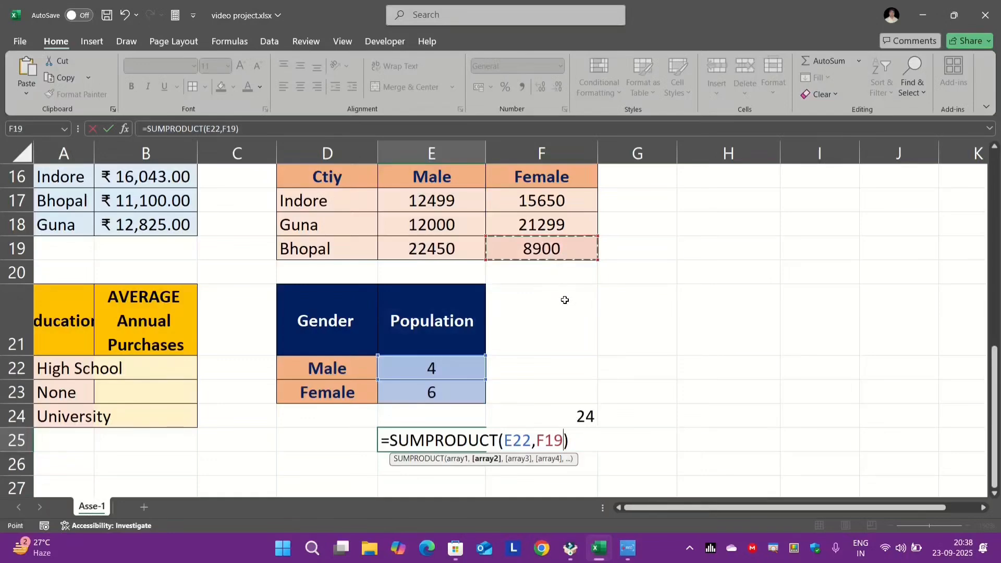
key("Return")
- Replace the second array in E25's SUMPRODUCT formula with the female count E23, giving =SUMPRODUCT(E22,E23)
left_click(455, 445)
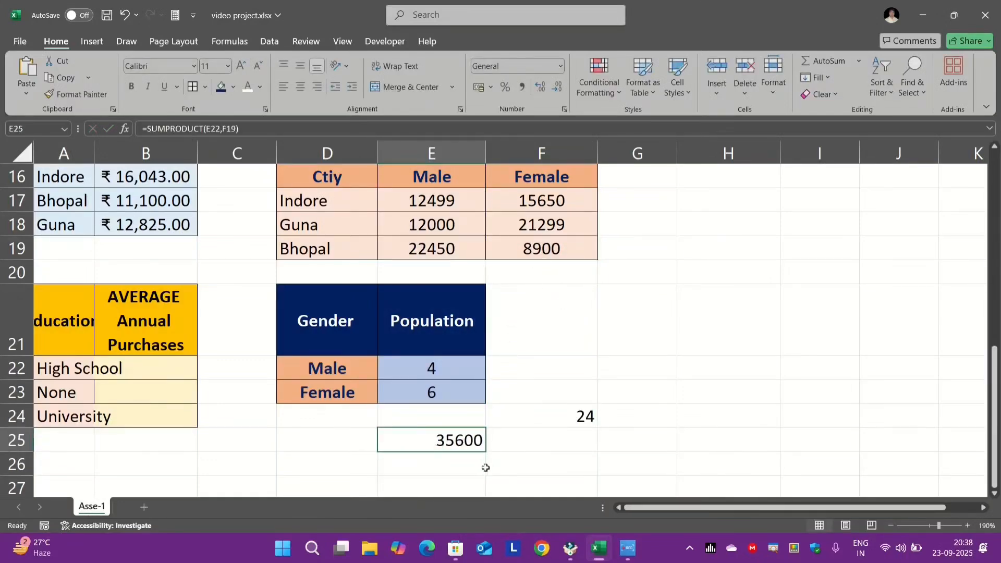
double_click(459, 443)
left_click(574, 441)
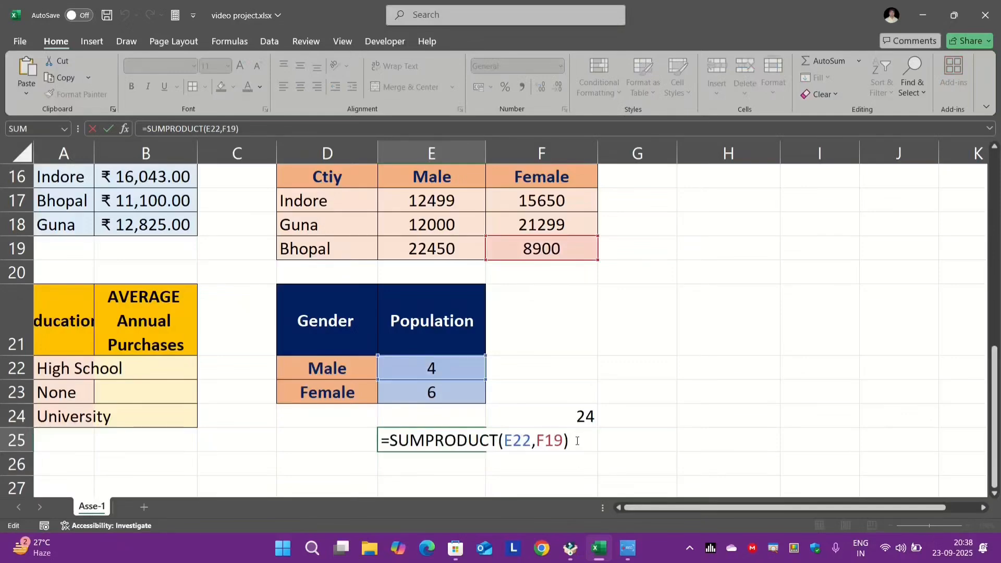
key("BackSpace")
key("BackSpace")
key("BackSpace")
key("BackSpace")
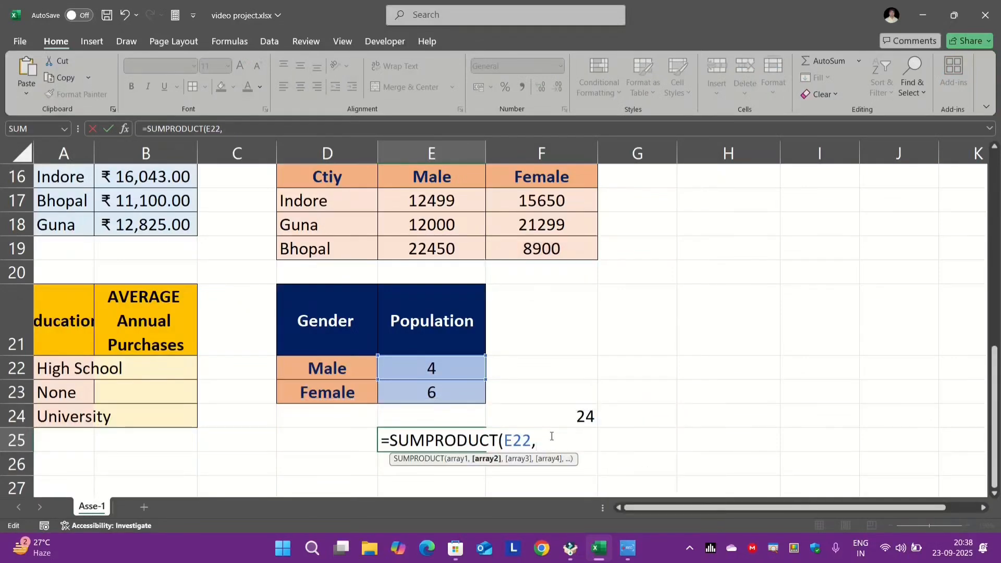
left_click(440, 390)
key("Return")
left_click(461, 439)
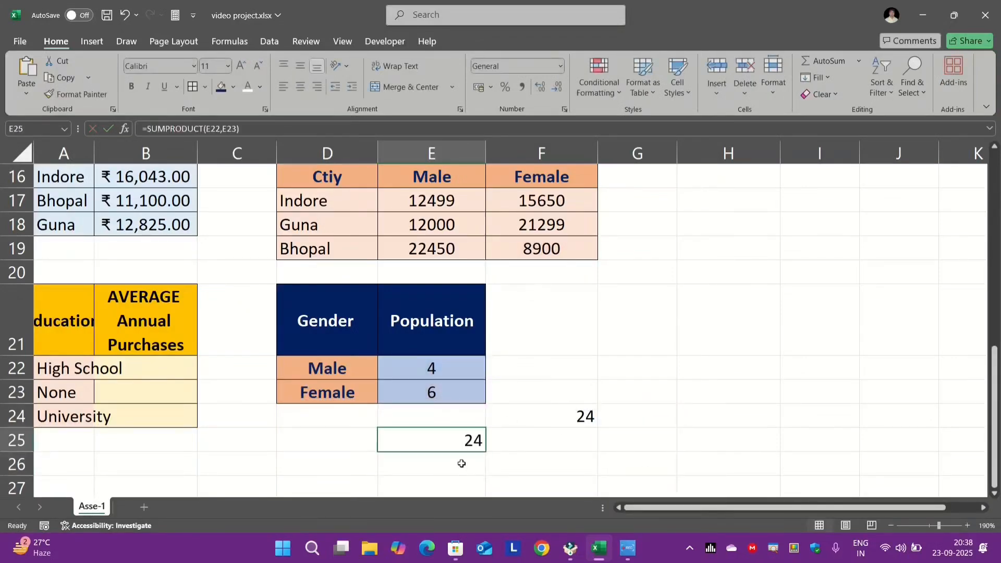
- Compare the SUMPRODUCT formula in E25 with the plain multiplication formula in F24, leaving both unedited
double_click(449, 443)
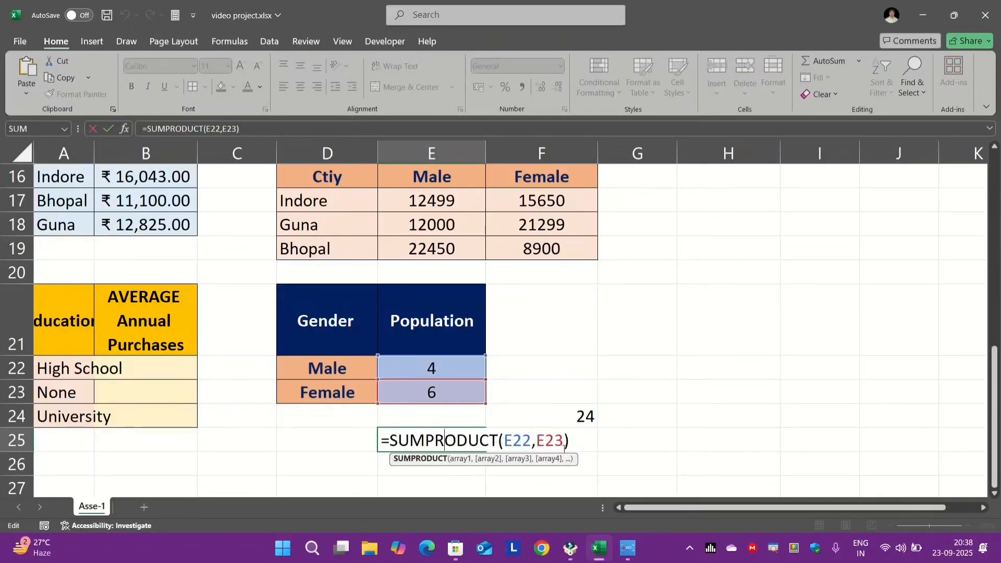
key("Return")
double_click(555, 415)
key("Return")
left_click(437, 436)
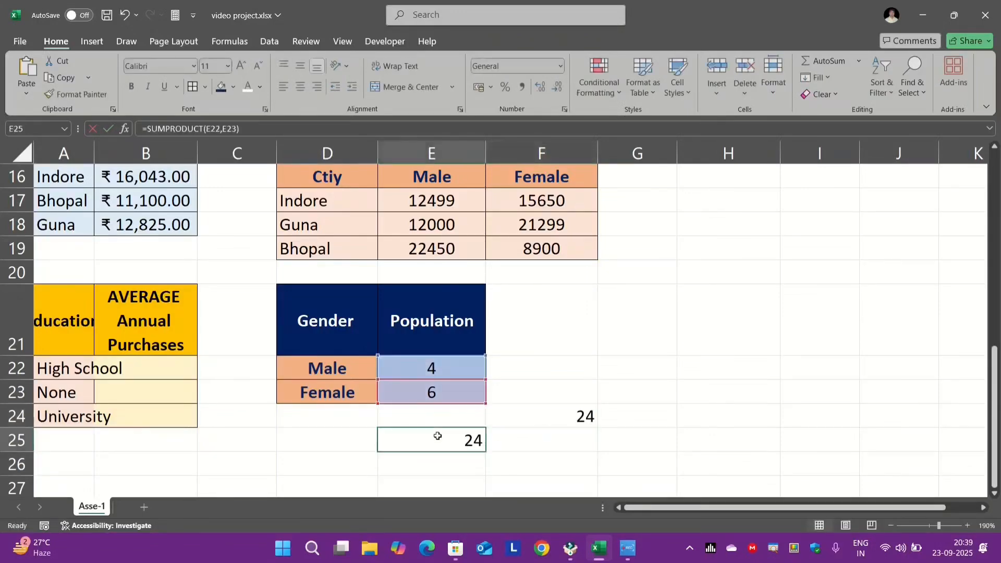
double_click(438, 436)
key("Return")
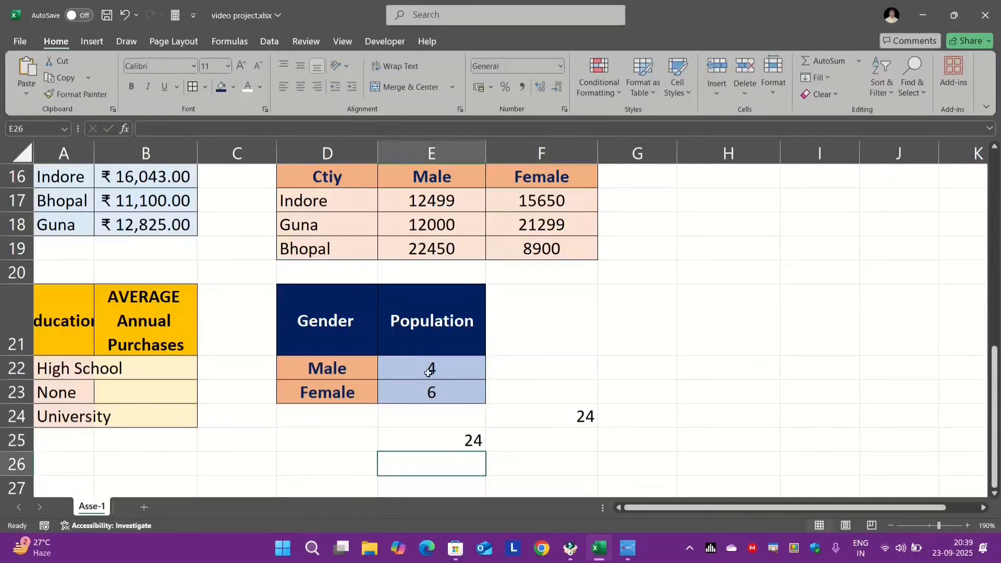
- Clear the trial calculations from E24:G25 and widen column A to fit the education labels
left_click_drag(458, 432, 601, 417)
key("Delete")
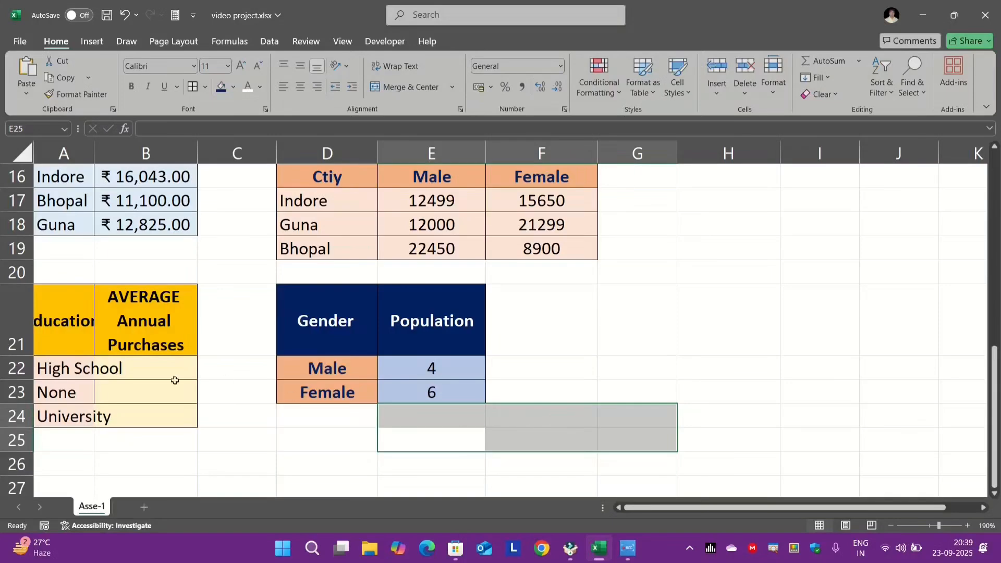
scroll(208, 389, "up", 1)
scroll(209, 390, "down", 1)
left_click_drag(94, 153, 126, 154)
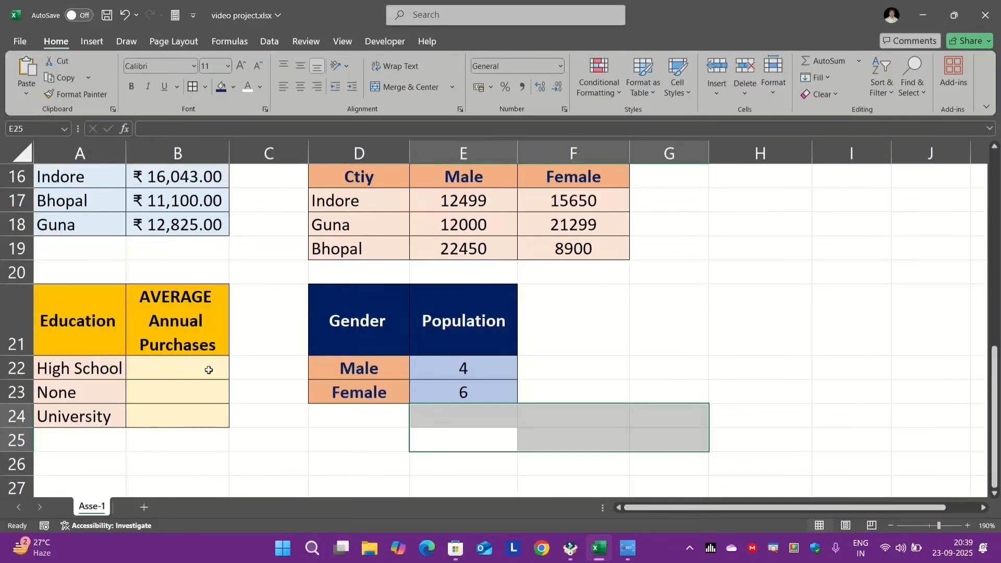
- Start an AVERAGEIF formula in B22 with the education range D3:D12 and the High School label A22 as criteria
scroll(210, 369, "up", 5)
scroll(181, 294, "down", 4)
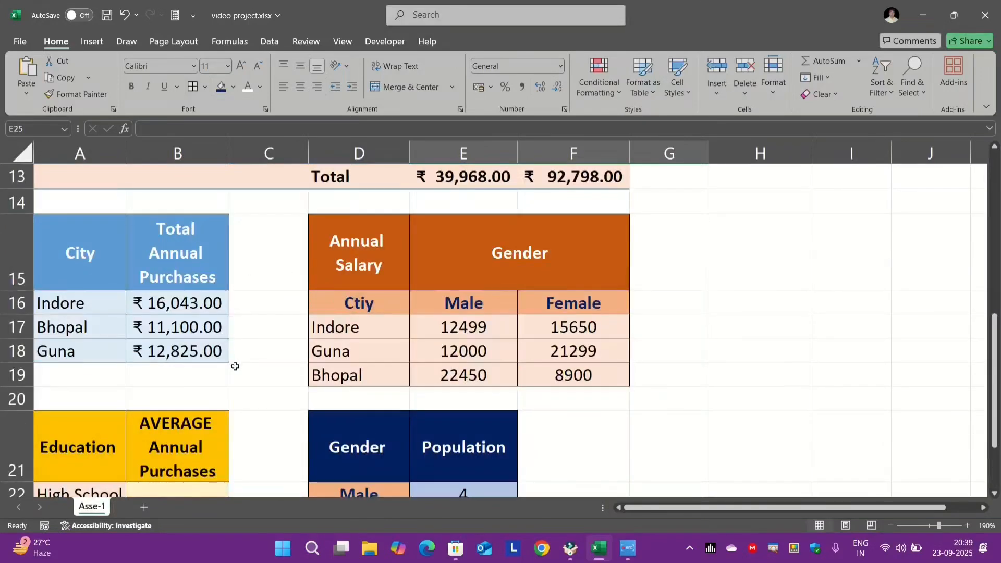
scroll(235, 292, "down", 2)
left_click(176, 292)
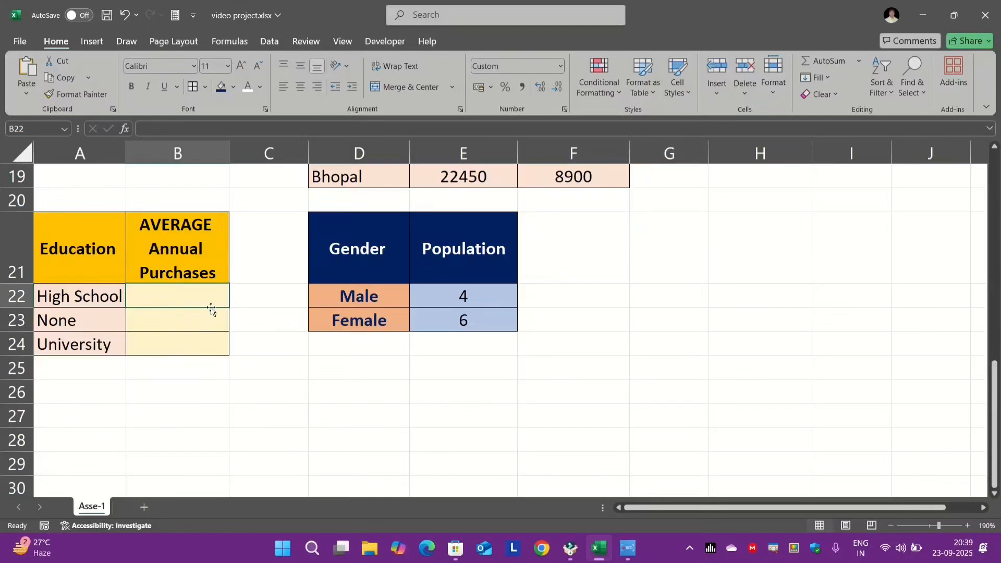
type("=av")
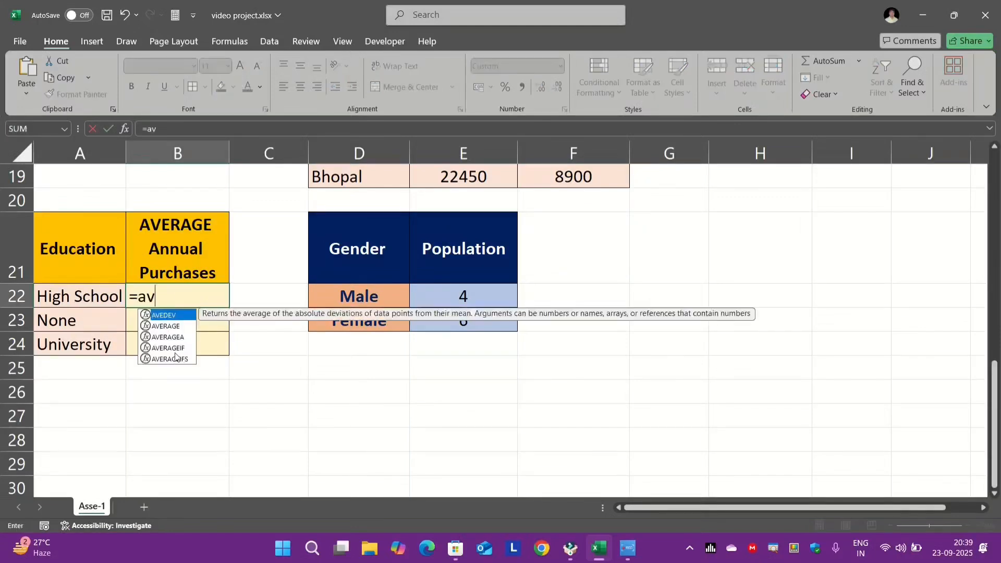
double_click(175, 351)
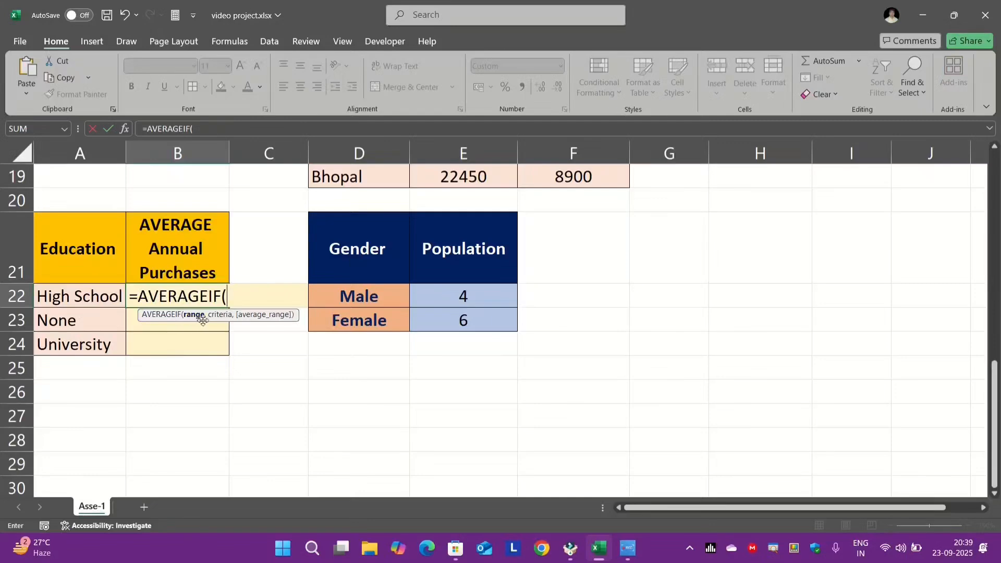
scroll(255, 346, "up", 1)
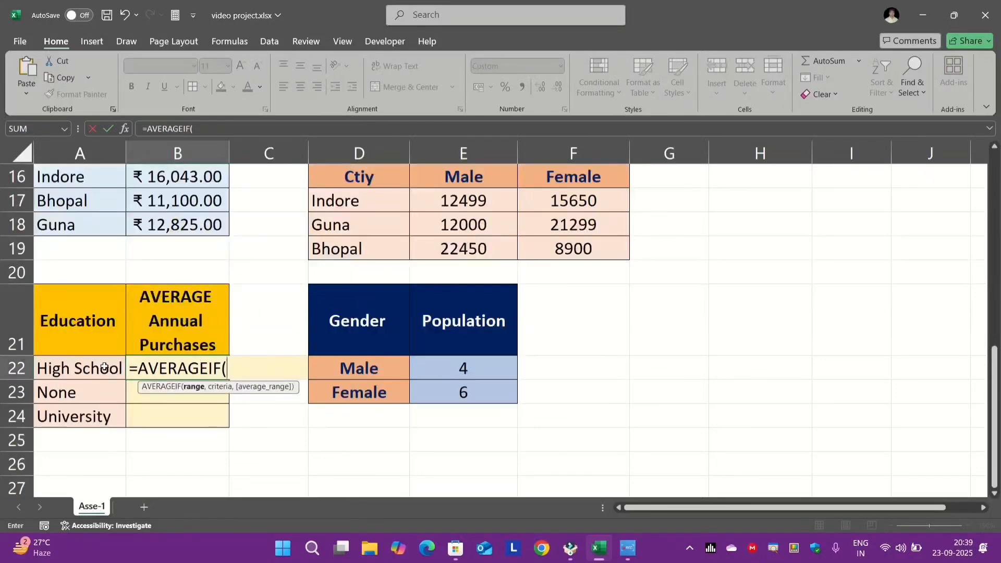
scroll(311, 350, "up", 5)
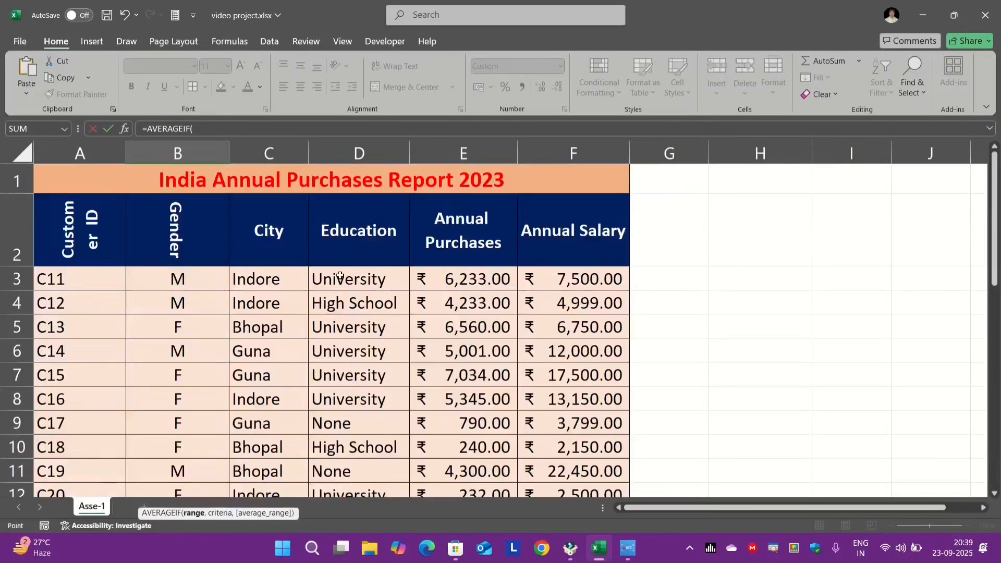
left_click_drag(334, 294, 347, 399)
scroll(280, 433, "down", 6)
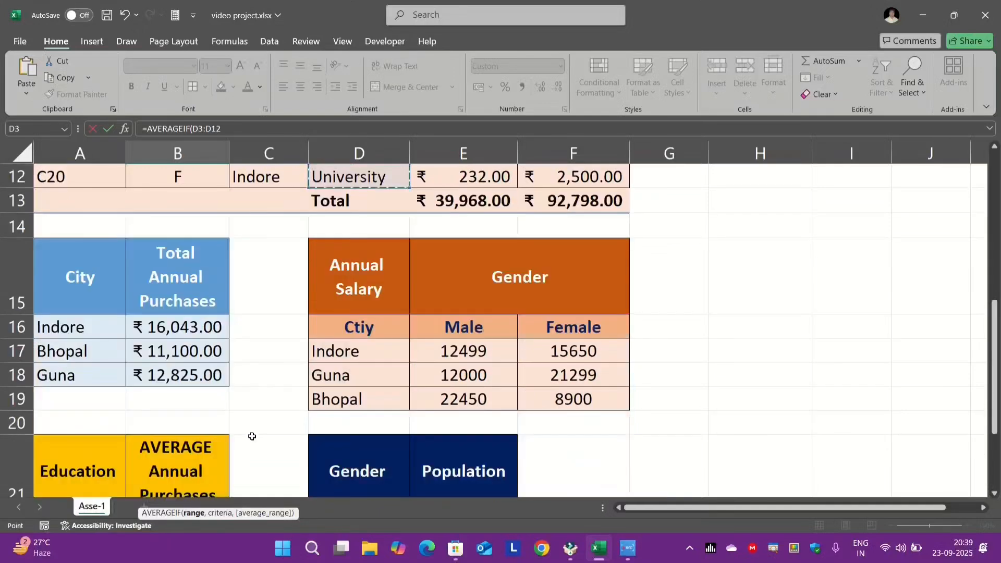
type(",")
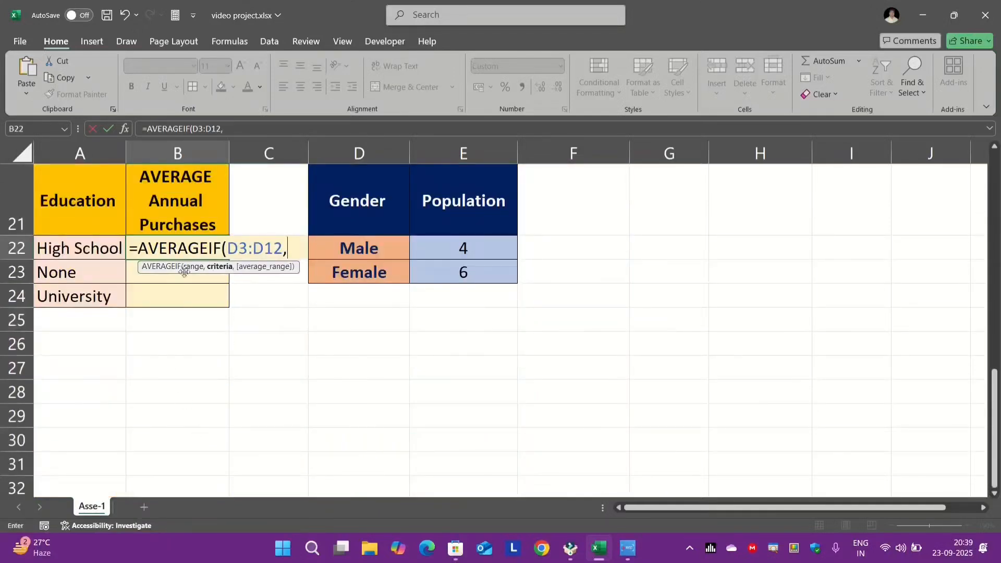
left_click(77, 250)
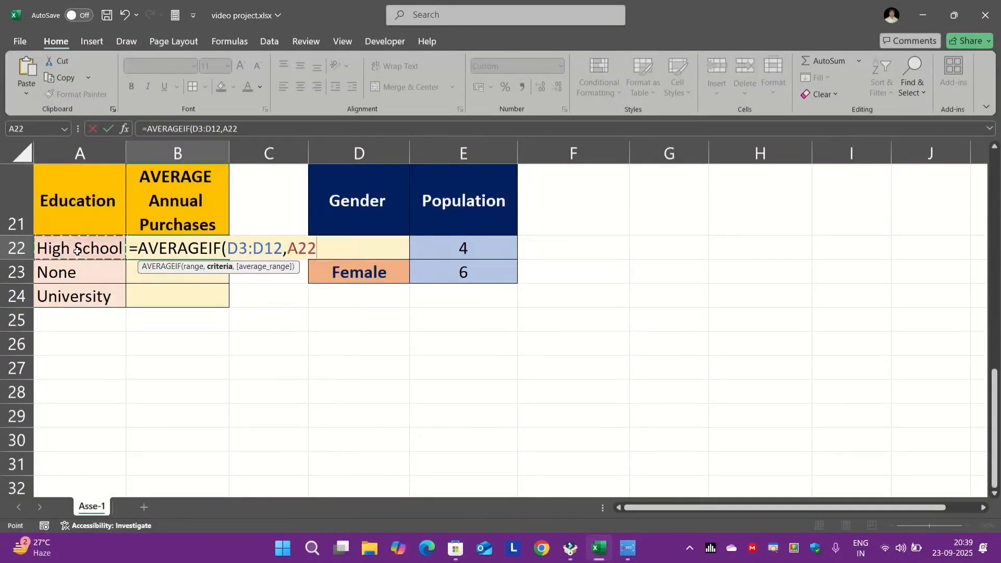
type(",")
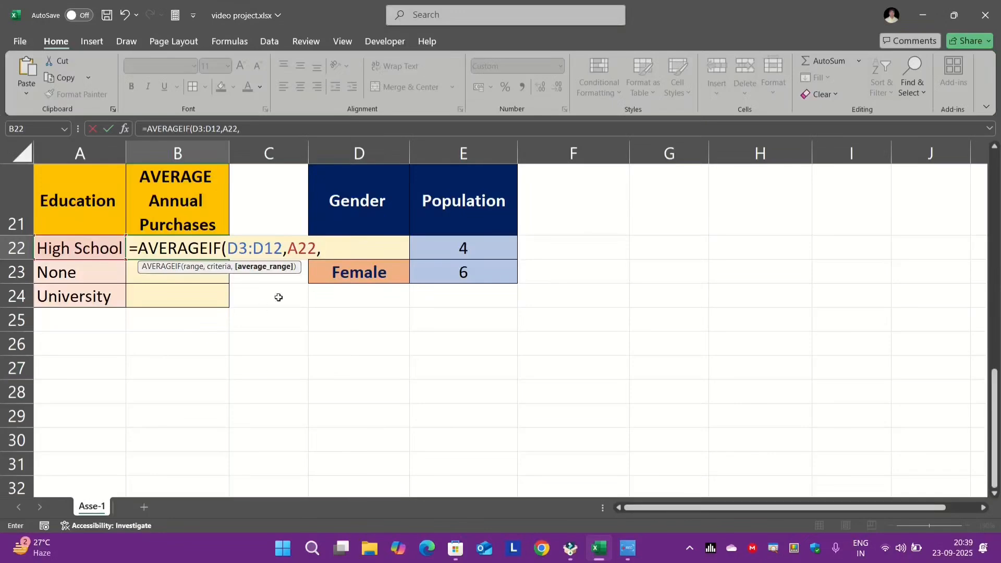
- Complete the High School AVERAGEIF formula with the annual purchases E3:E12 as average range and enter it
scroll(229, 272, "up", 3)
scroll(131, 248, "down", 3)
scroll(480, 268, "up", 7)
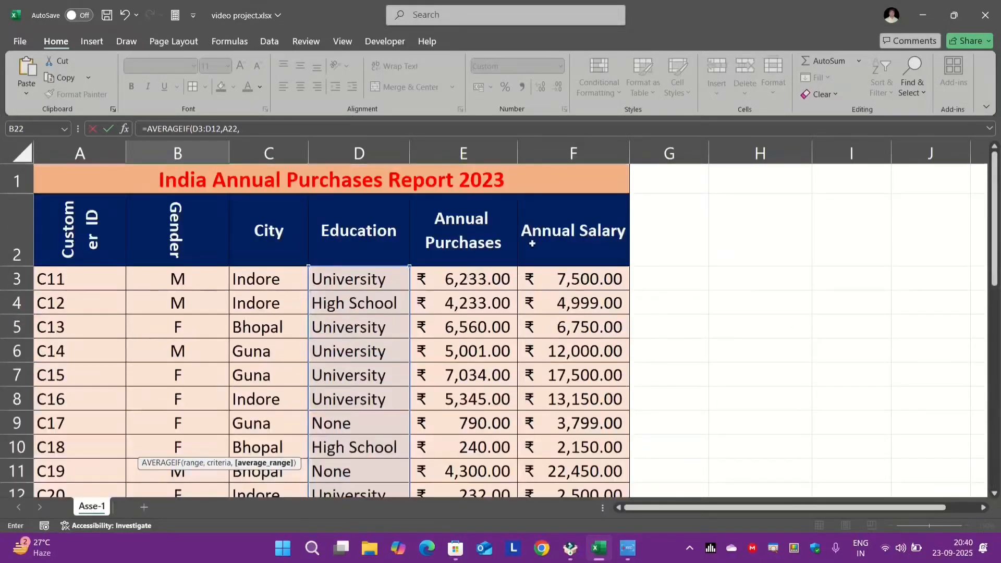
left_click_drag(475, 275, 477, 398)
key("Return")
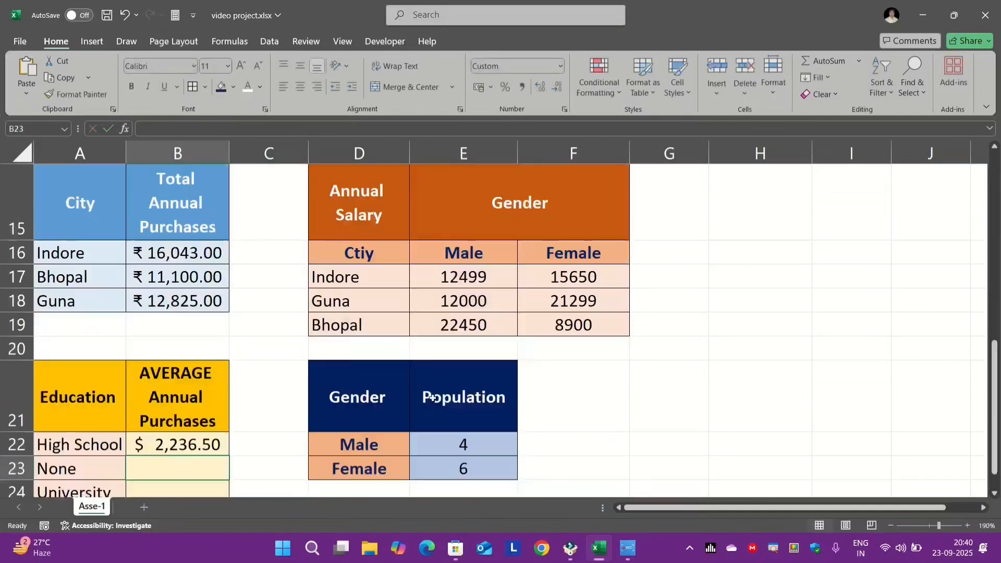
- Apply the ₹ English (India) accounting format to the High School average in B22
left_click(188, 435)
left_click(490, 85)
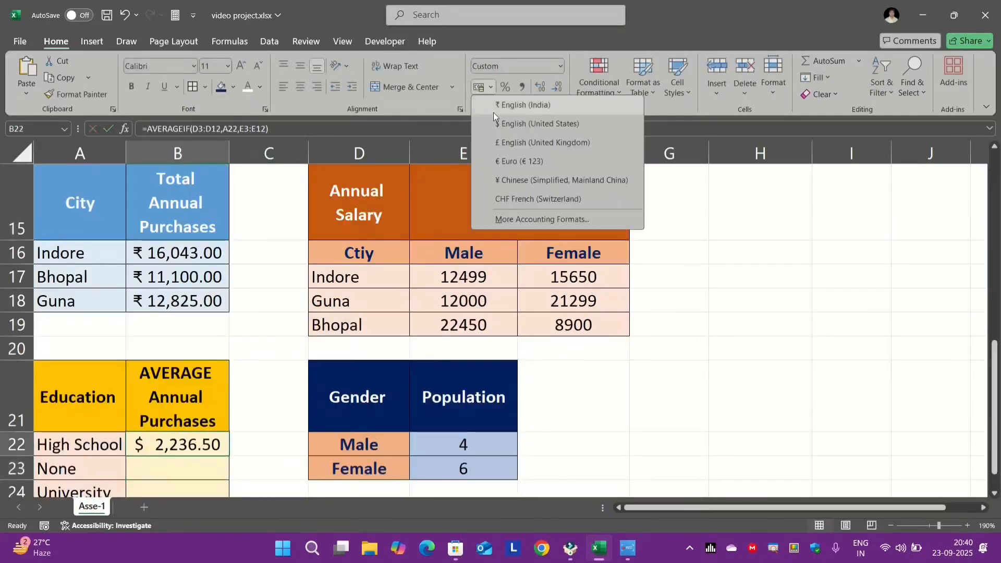
left_click(493, 107)
- Check the AVERAGEIF formula in B22 and fill it down to B24 for None and University
scroll(365, 261, "down", 2)
double_click(200, 250)
key("Return")
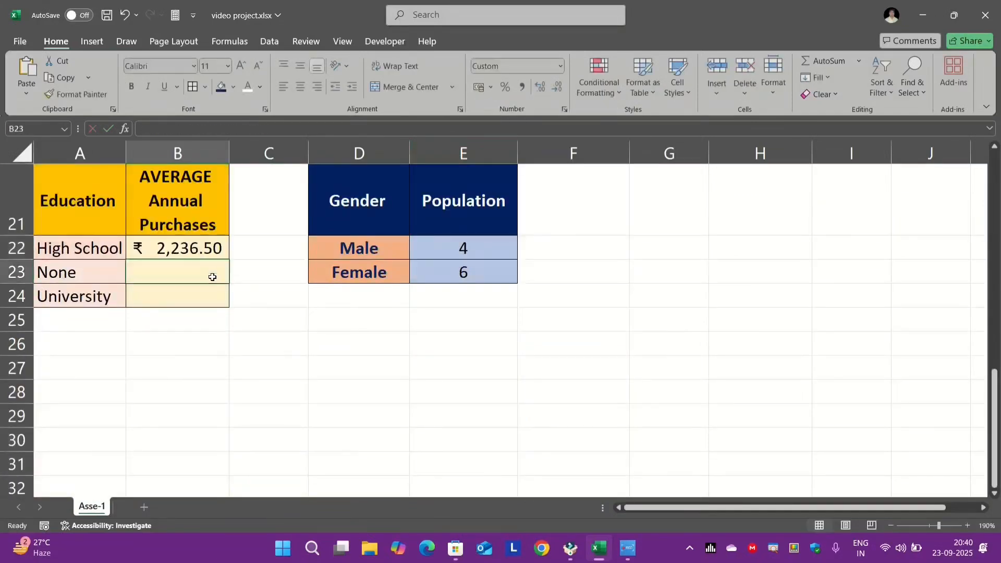
left_click(216, 250)
left_click_drag(226, 254, 217, 296)
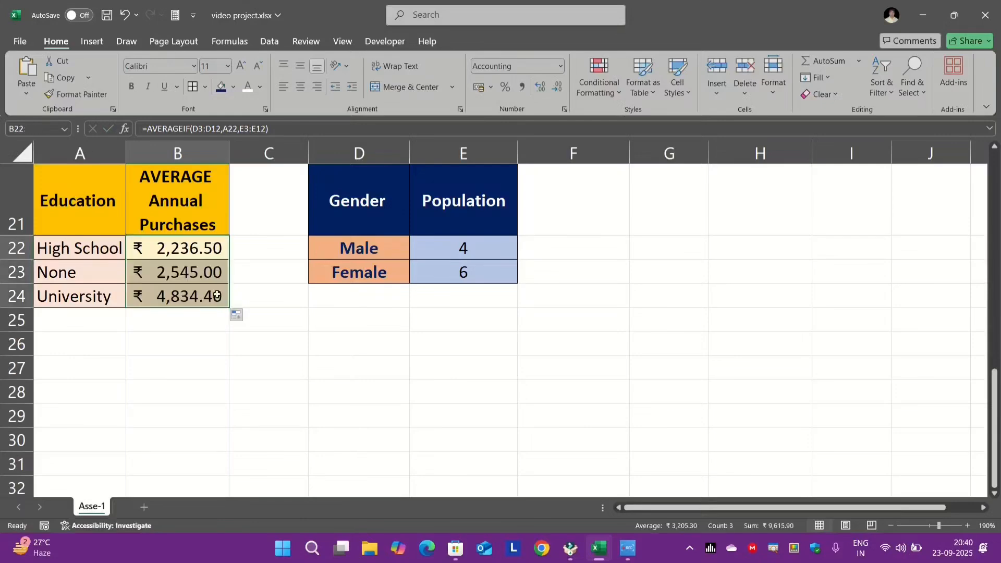
- Correct the None AVERAGEIF formula in B23 to use education range D3:D12 and average range E3:E12
double_click(204, 279)
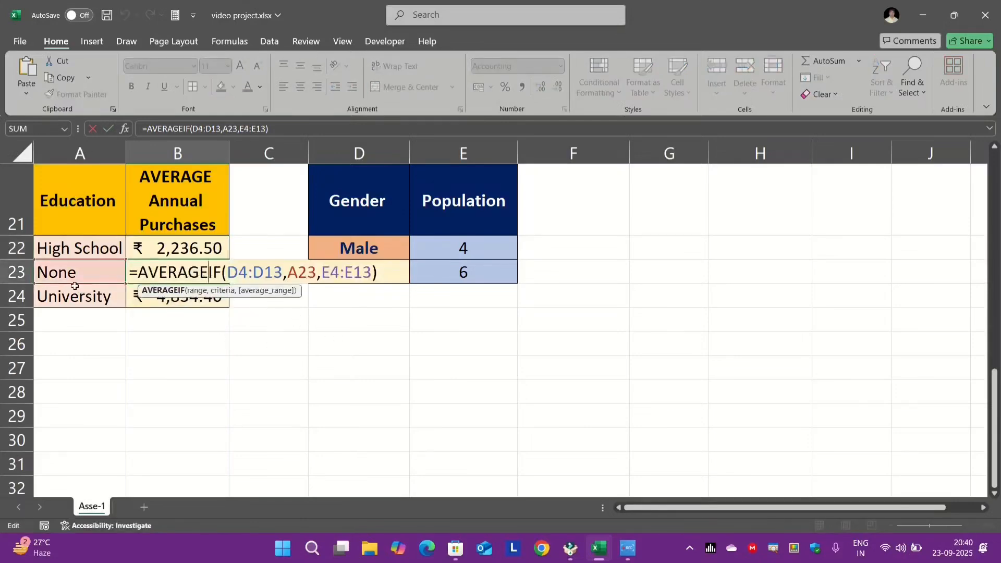
scroll(339, 313, "up", 4)
scroll(340, 307, "up", 2)
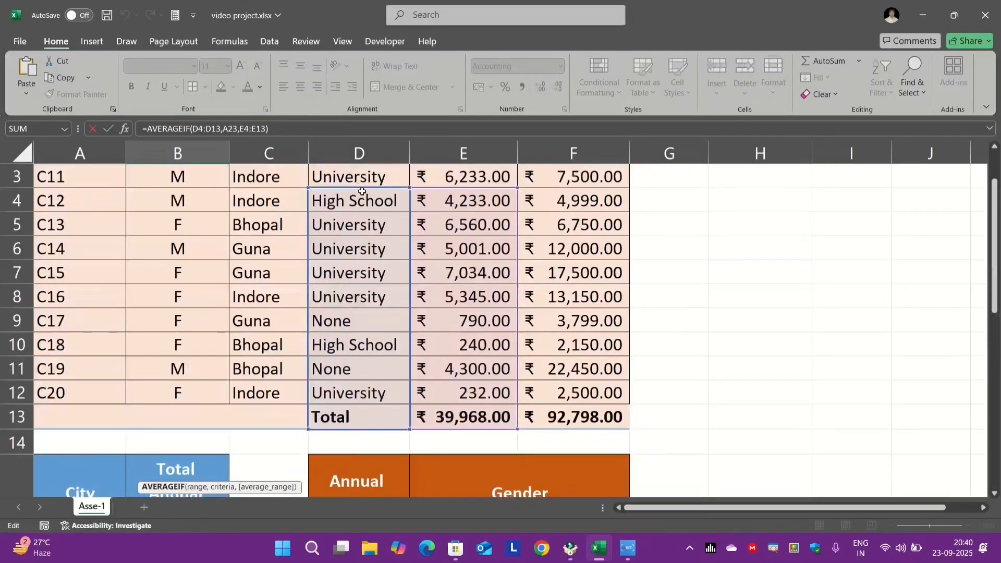
scroll(370, 201, "up", 1)
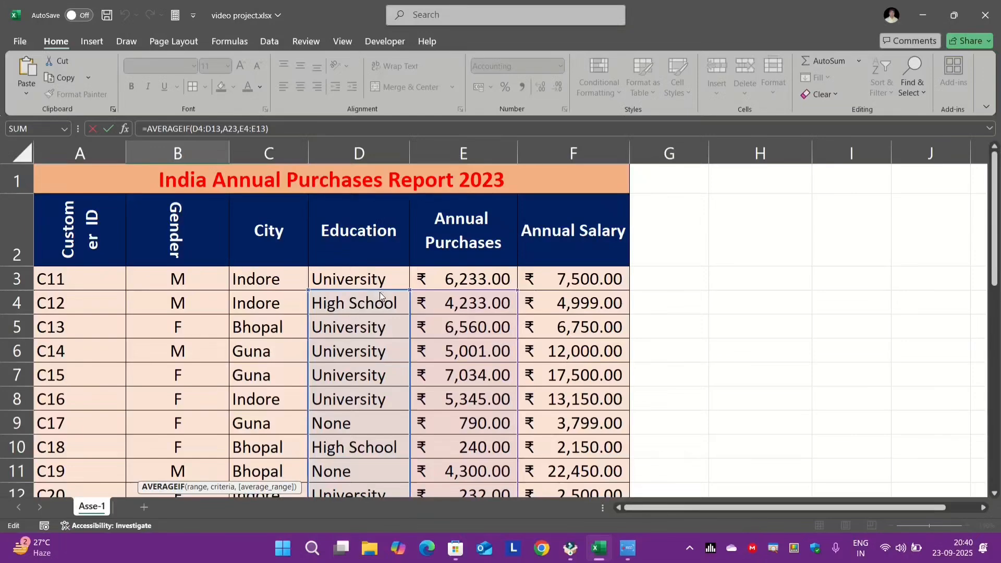
left_click_drag(381, 292, 386, 281)
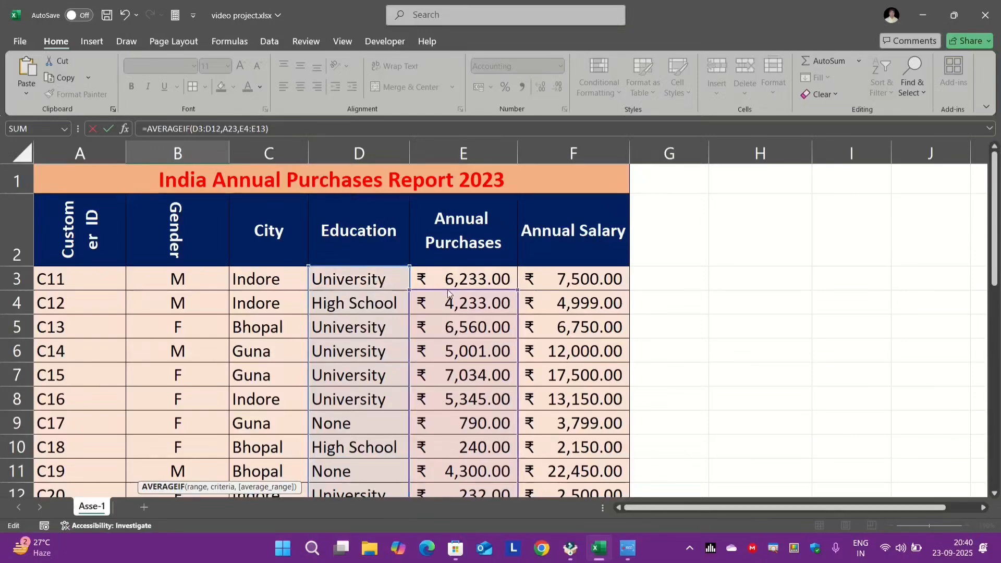
left_click_drag(447, 292, 447, 280)
scroll(447, 280, "down", 5)
key("Return")
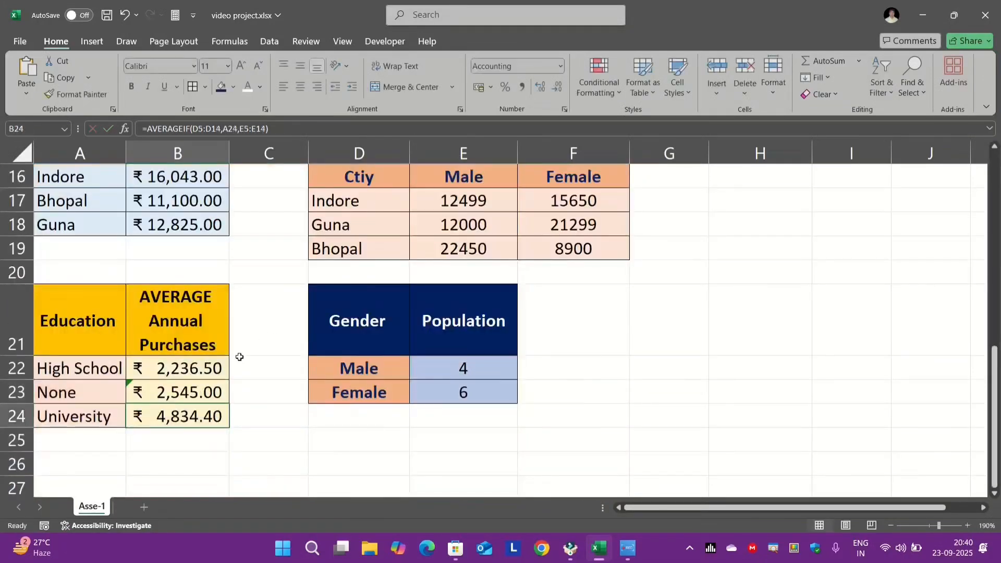
- Correct the University AVERAGEIF formula in B24 to use education range D3:D12 and average range E3:E12
double_click(181, 415)
scroll(181, 414, "up", 5)
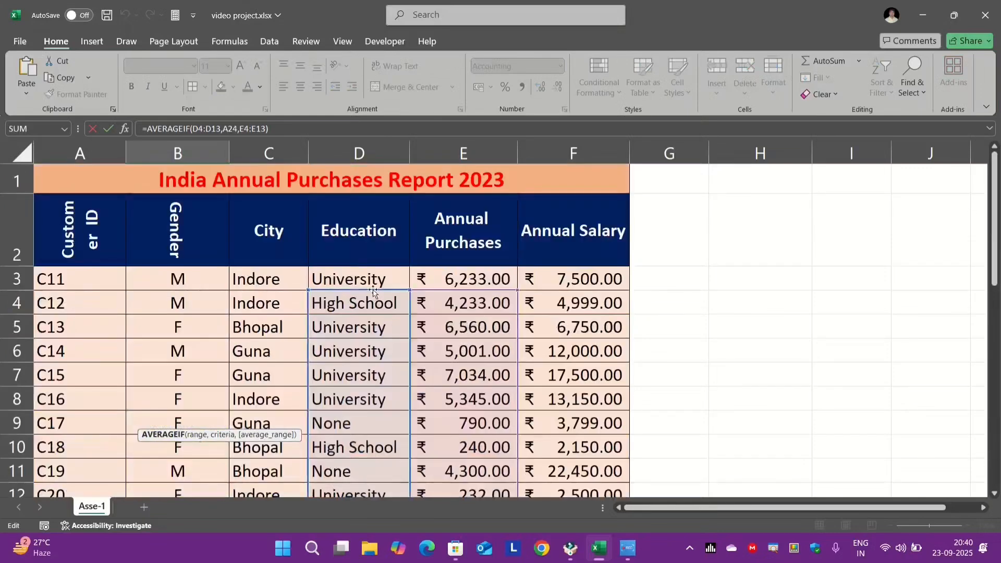
left_click_drag(374, 290, 374, 281)
left_click_drag(457, 291, 459, 282)
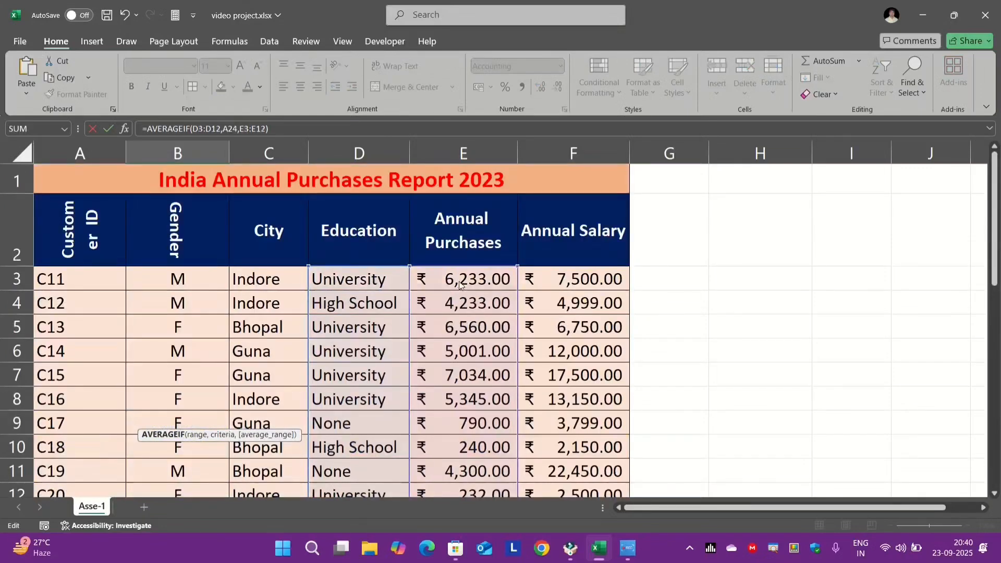
key("Return")
- Review the education averages in B22:B24 and check the formulas in the population, salary and city summary tables
left_click_drag(168, 371, 192, 420)
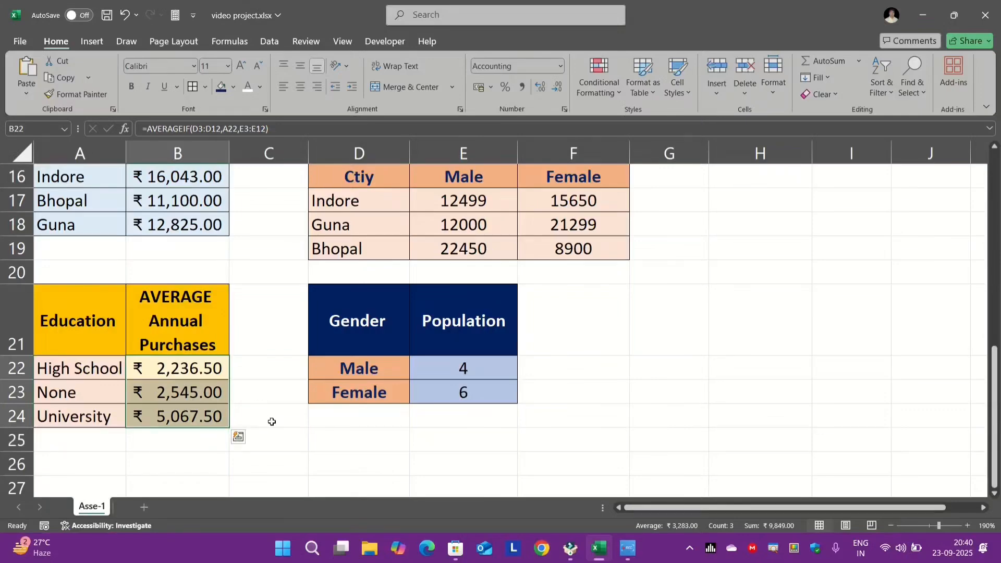
scroll(355, 414, "up", 2)
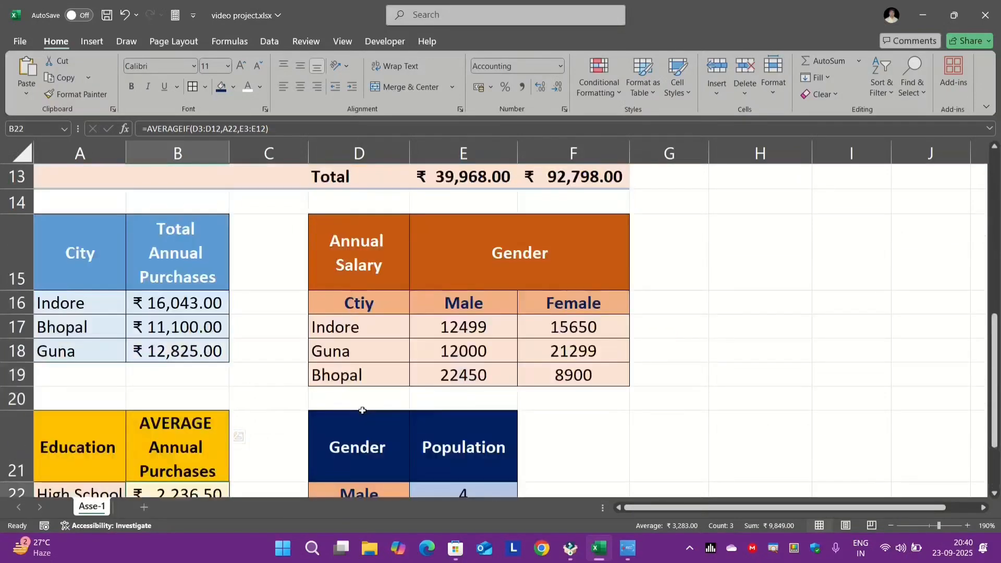
scroll(359, 402, "down", 1)
scroll(359, 402, "down", 1)
scroll(378, 355, "down", 2)
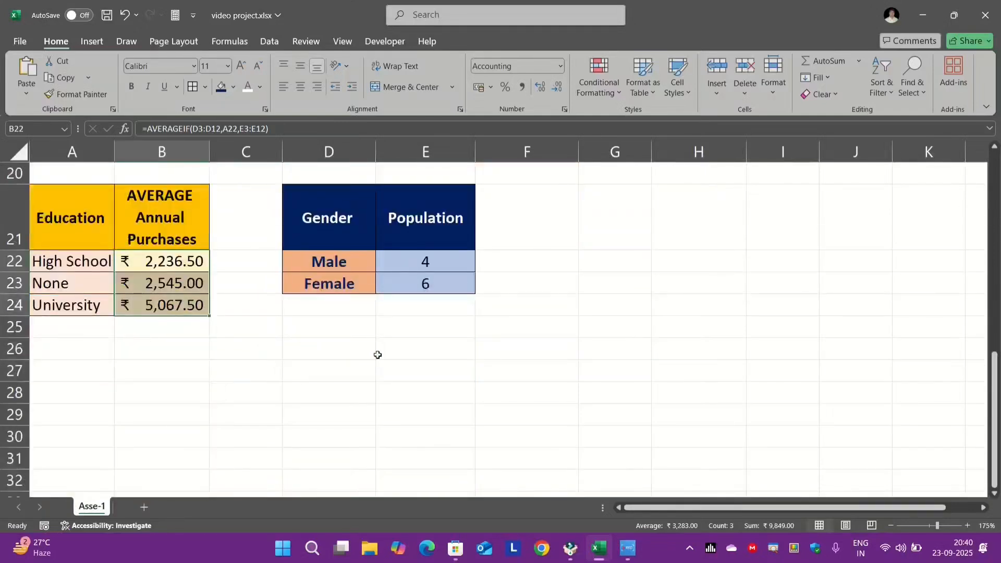
key("ctrl")
left_click(193, 290)
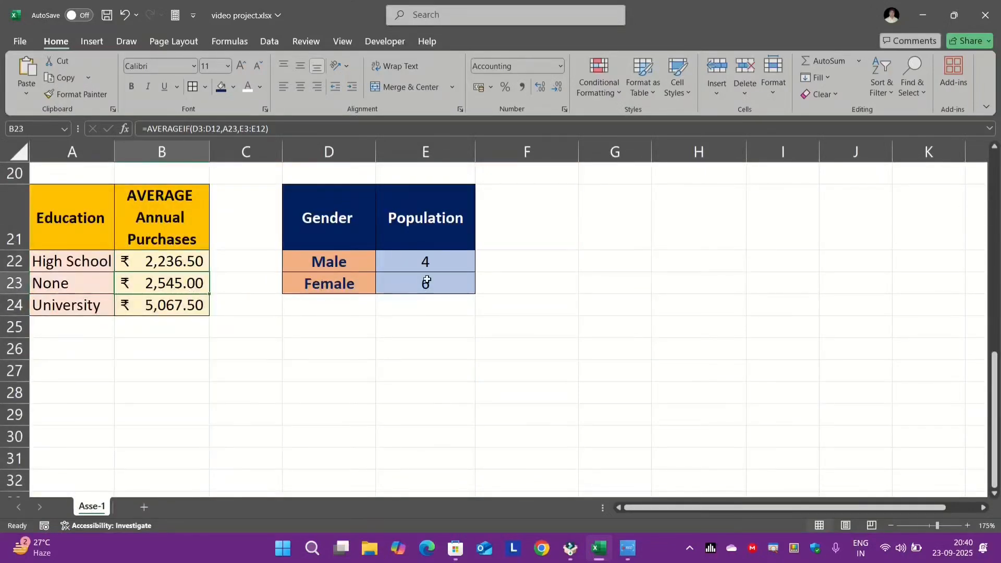
left_click(449, 285)
scroll(430, 291, "up", 2)
left_click(431, 290)
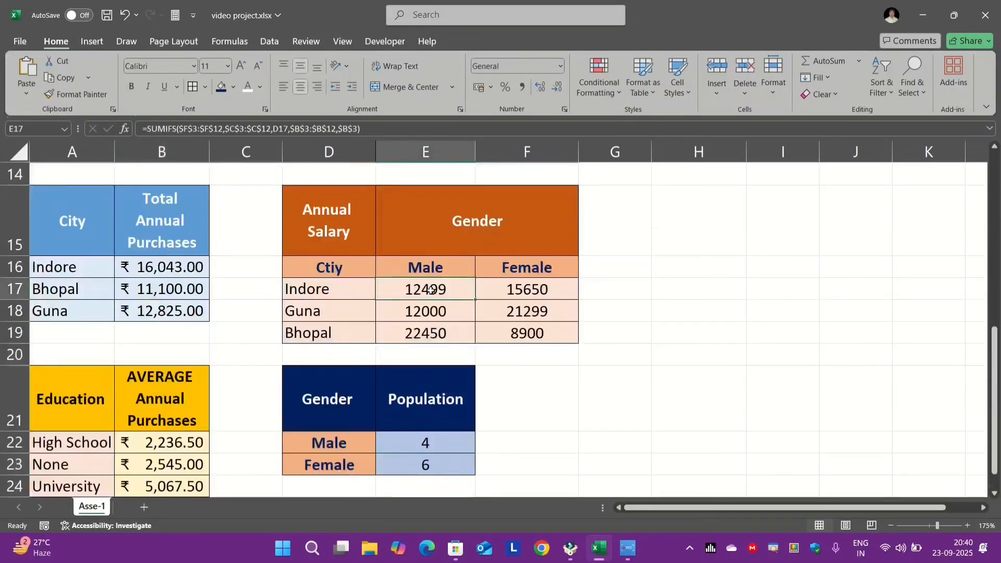
left_click(164, 272)
scroll(556, 290, "up", 2)
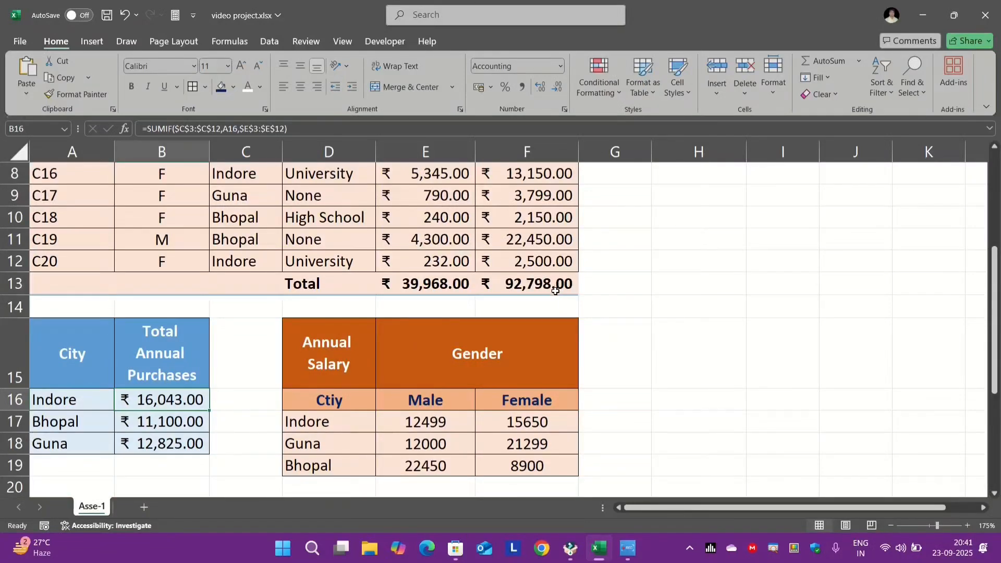
scroll(556, 291, "down", 2)
scroll(554, 316, "down", 1)
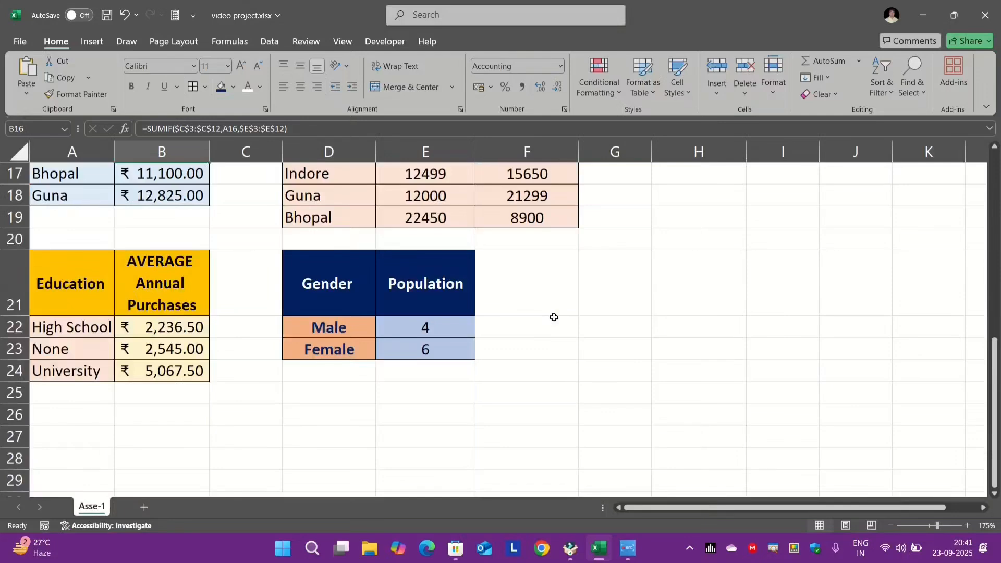
scroll(542, 312, "up", 5)
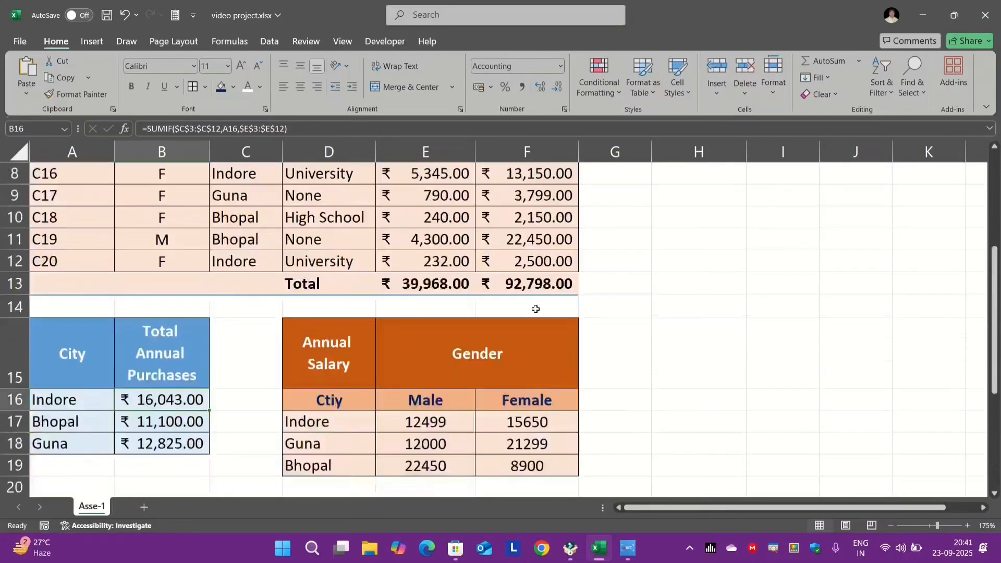
scroll(488, 301, "down", 2)
scroll(380, 310, "up", 1)
scroll(353, 321, "down", 2)
- Insert a 3-D column chart with side-by-side depth series from the annual salary by gender table D15:F19 and reposition it
left_click_drag(327, 288, 522, 399)
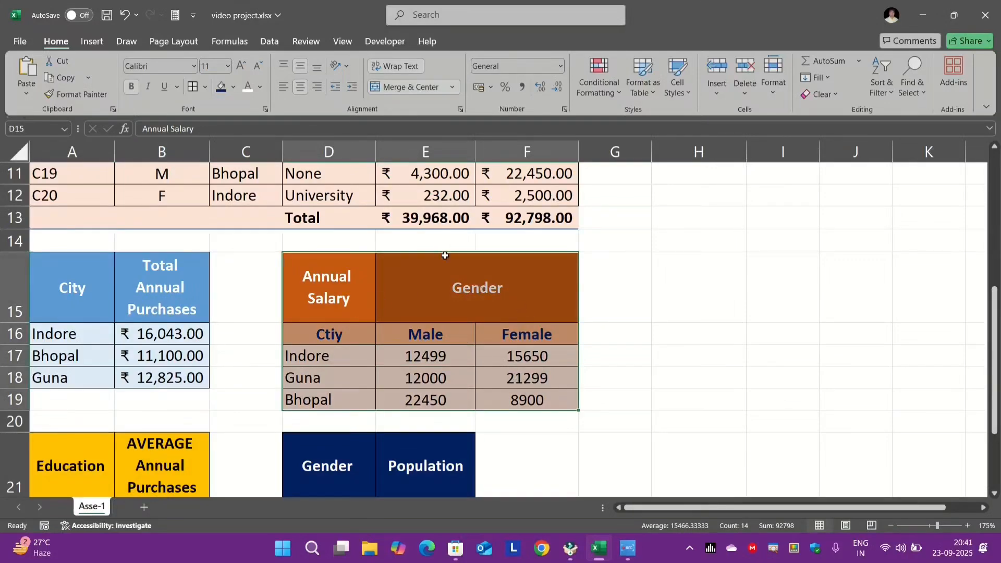
left_click(93, 42)
left_click(412, 61)
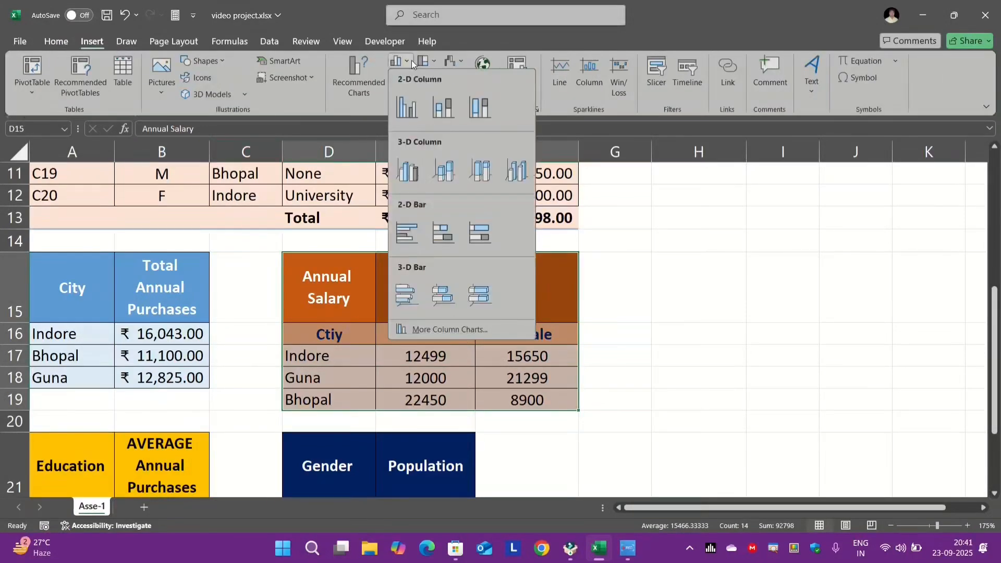
left_click(514, 176)
left_click_drag(637, 183, 546, 188)
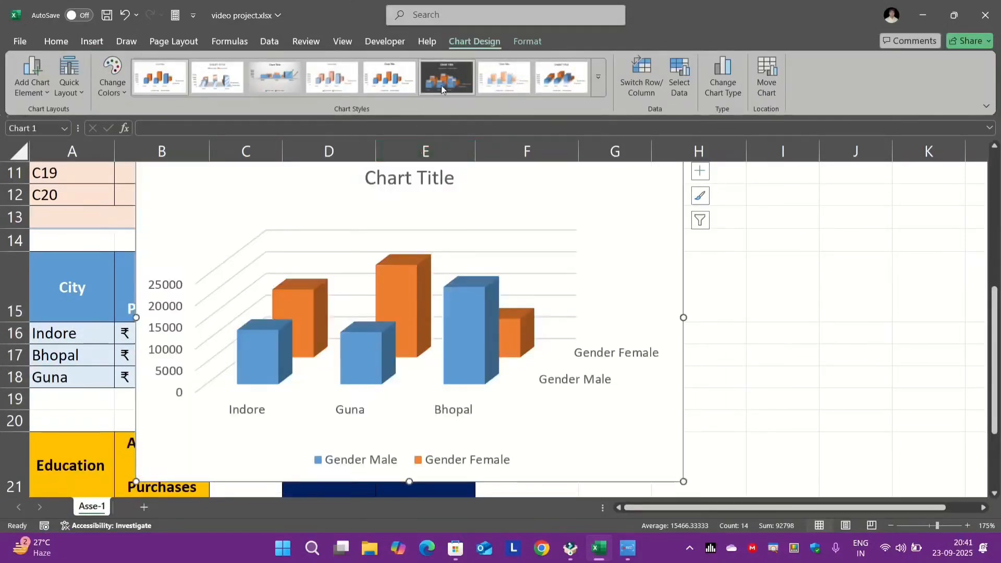
- Give the salary chart the dark grey chart style and a quick layout with axis titles and the legend beside the plot
left_click(441, 89)
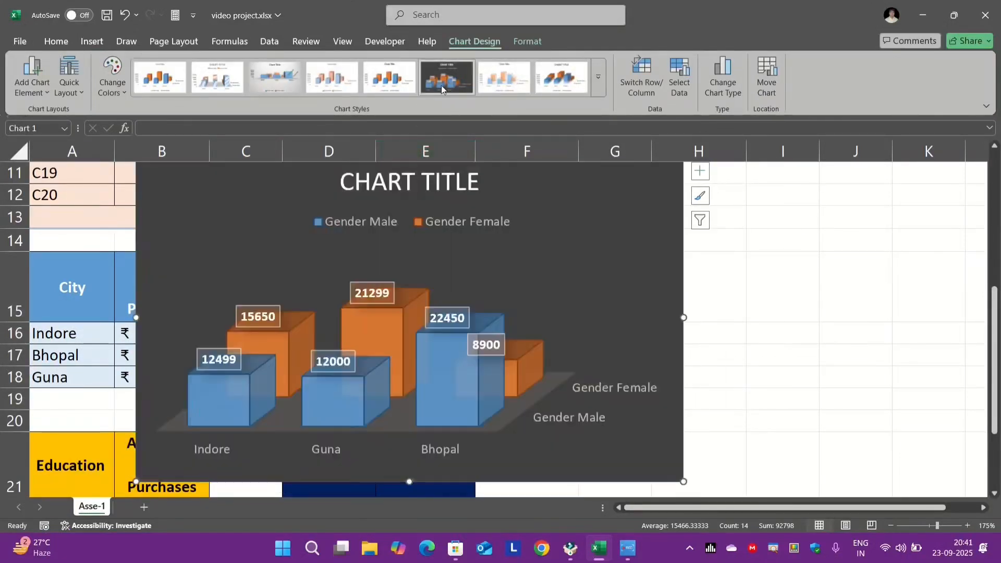
left_click(83, 92)
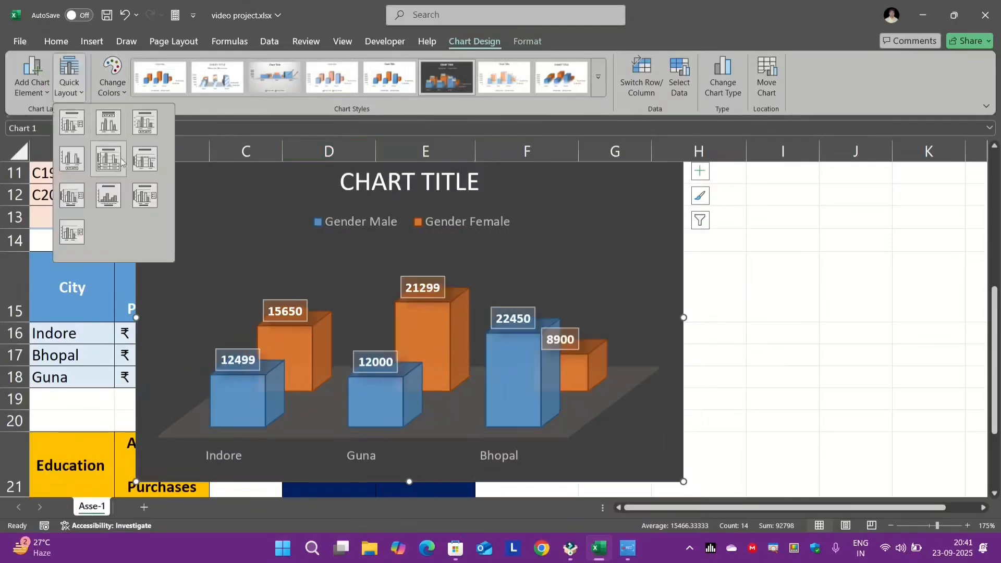
left_click(152, 196)
- Change the column shape of the Gender Female series in the salary chart to Cylinder
left_click(317, 312)
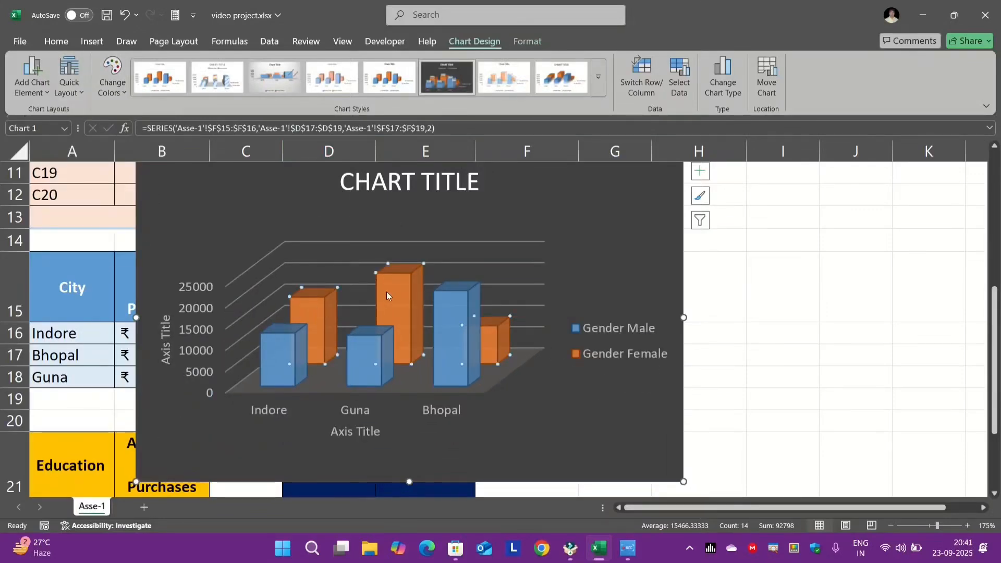
right_click(408, 287)
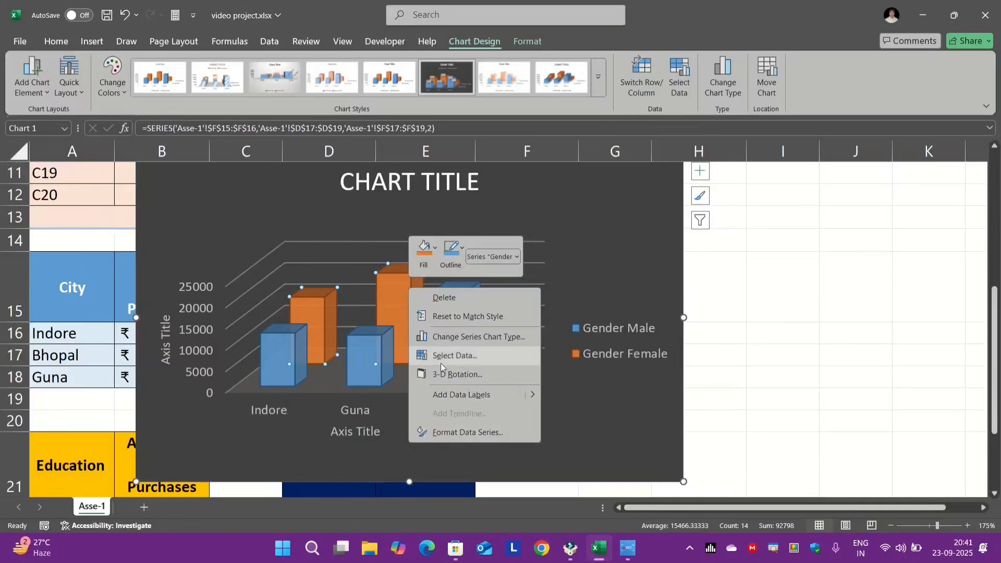
key("Escape")
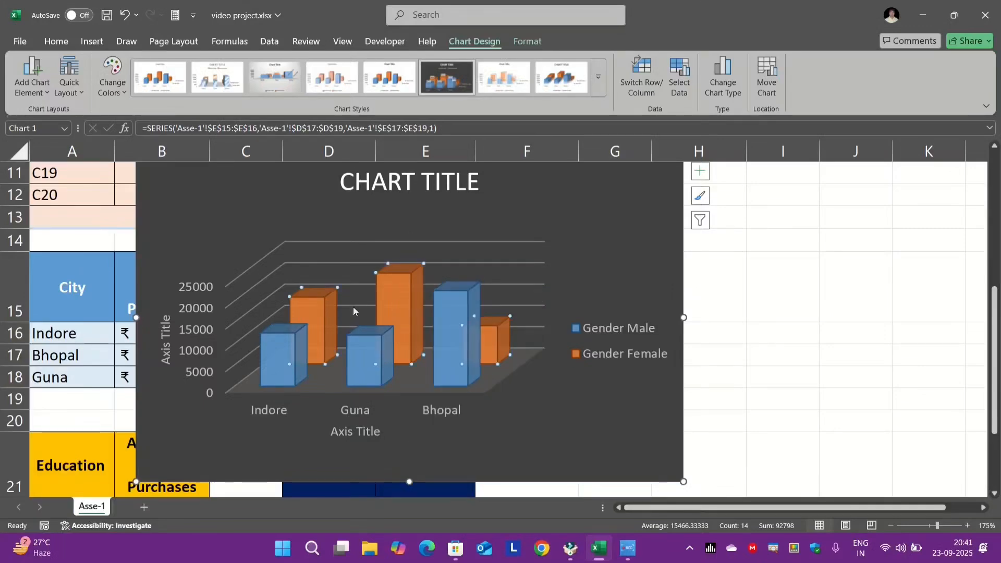
right_click(404, 299)
left_click(457, 442)
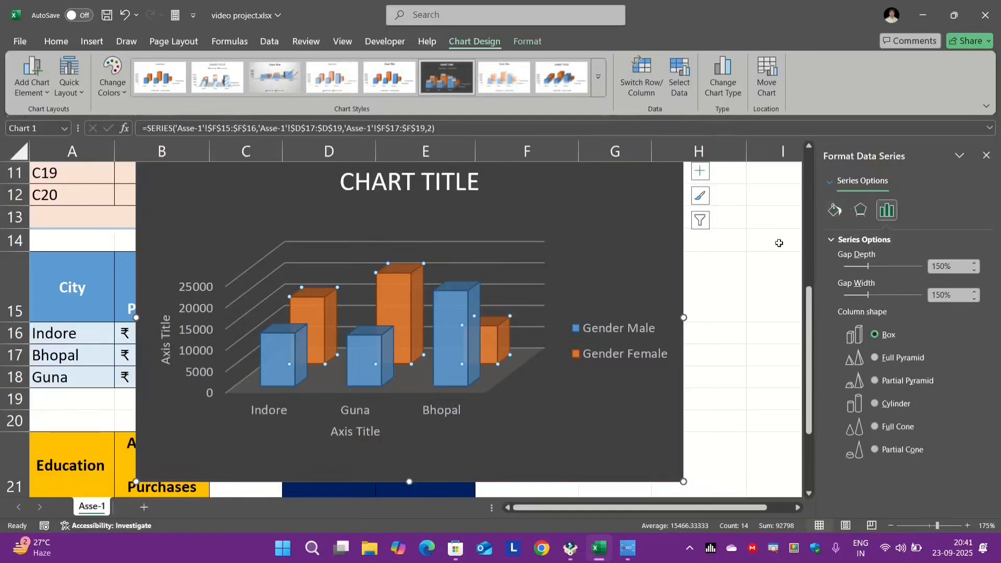
left_click(875, 404)
- Try the Full Cone shape on the Gender Male series, set it to Cylinder instead, and close the series formatting
right_click(370, 359)
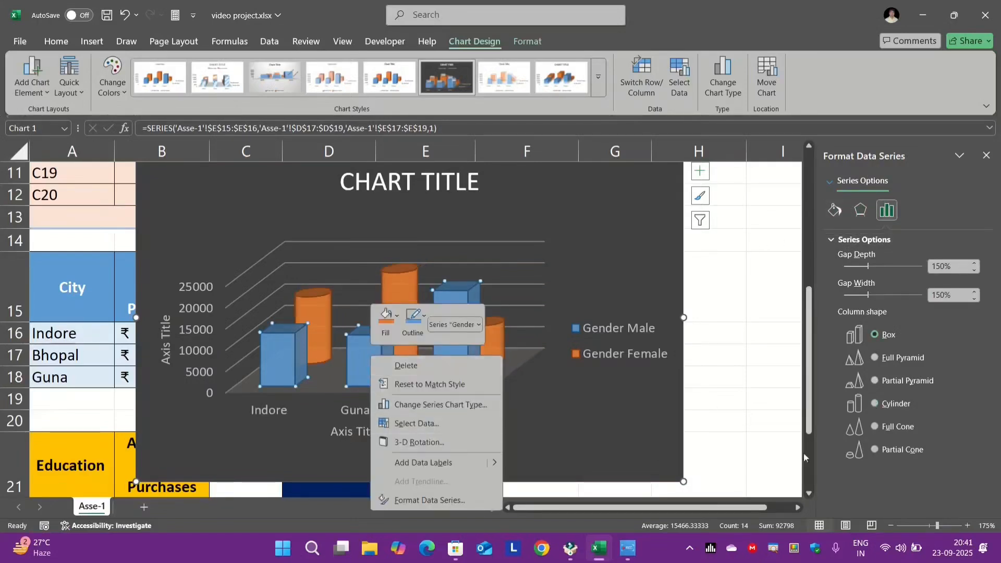
left_click(875, 428)
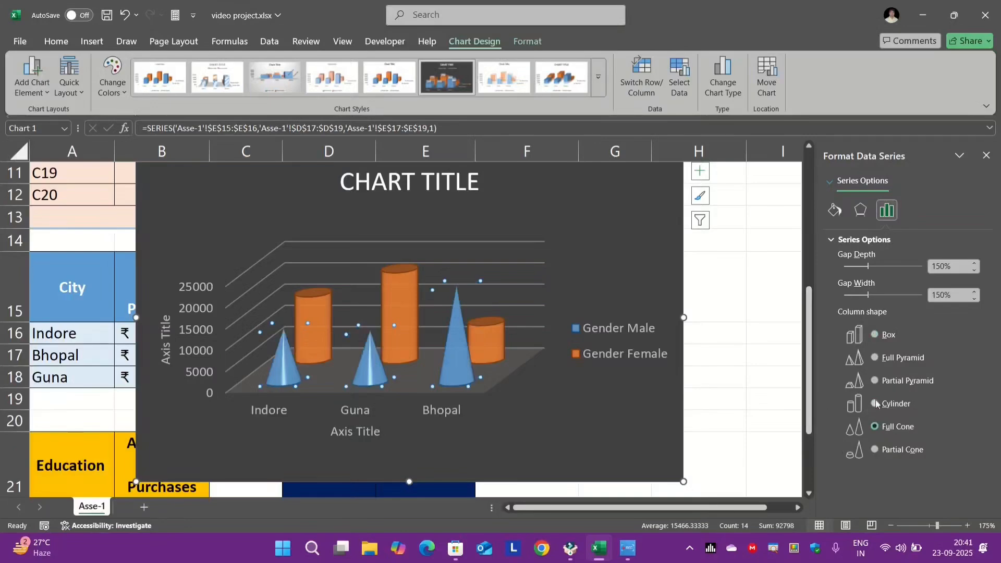
left_click(875, 405)
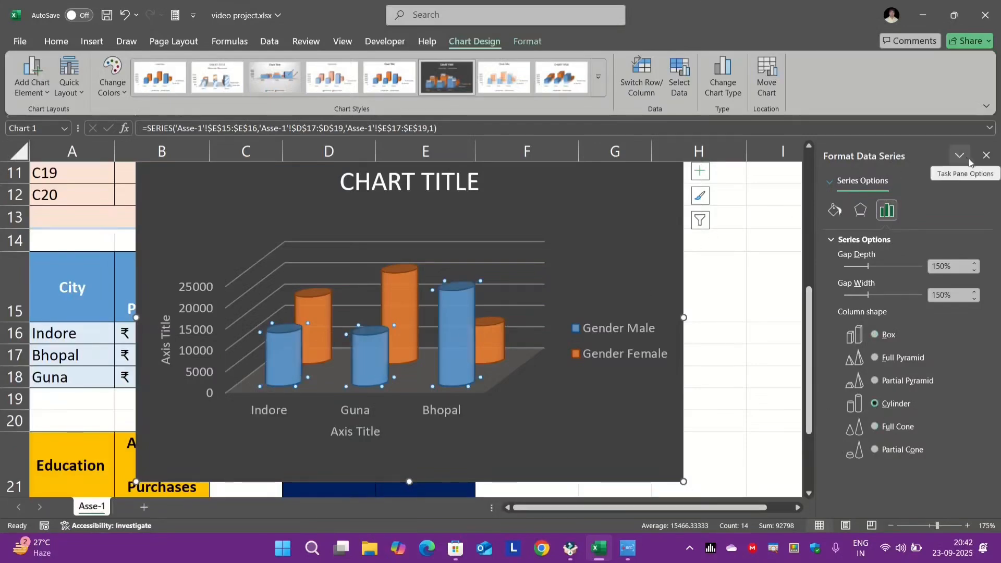
left_click(986, 156)
- Shrink the salary chart and place it beside the purchases data, over columns G to J from row 5
scroll(756, 266, "up", 2)
left_click_drag(684, 286, 447, 358)
left_click_drag(398, 382, 852, 209)
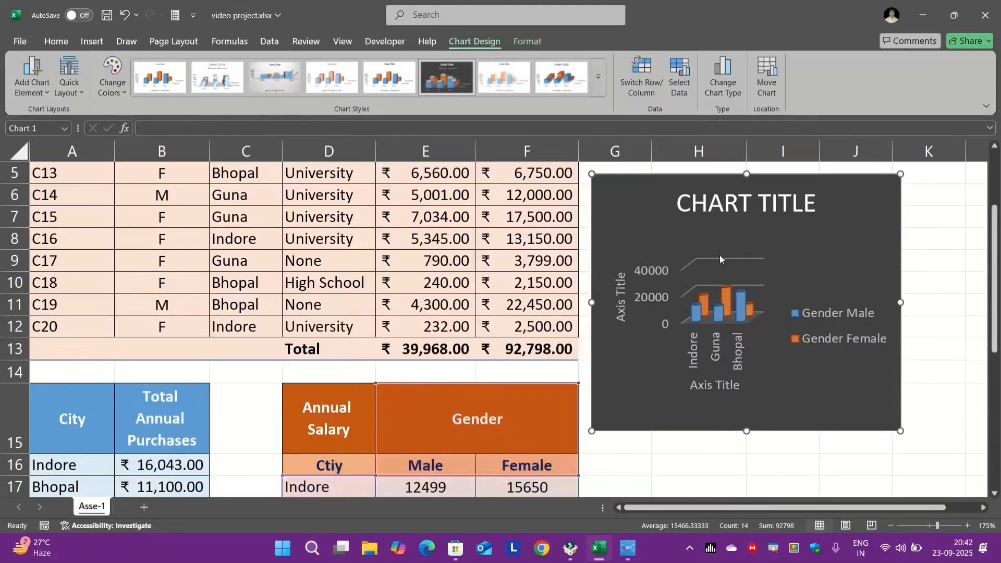
- Insert a 2-D stacked bar chart of A21:B24 with the dark gradient style and a quick layout with data labels and a legend
scroll(241, 310, "down", 2)
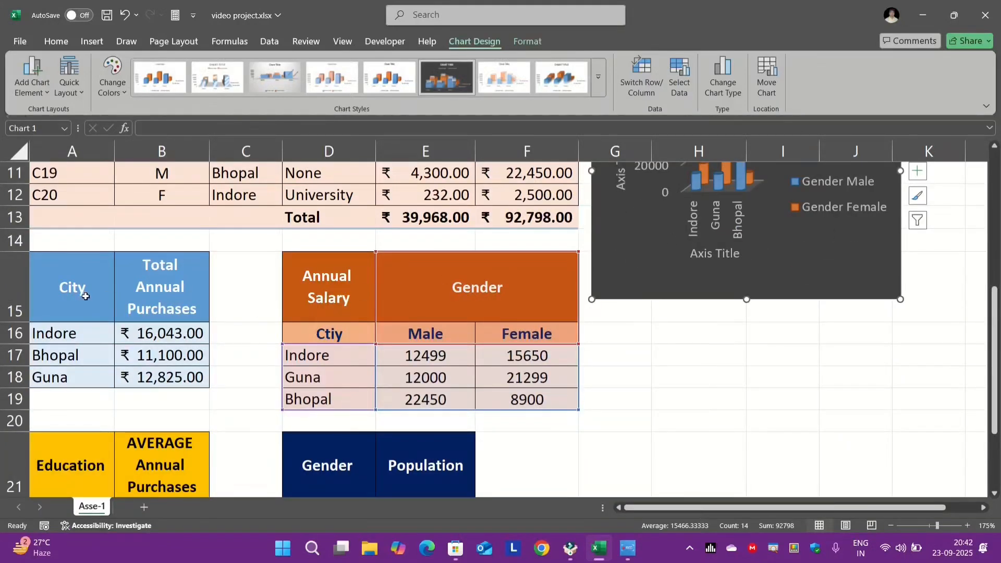
scroll(85, 296, "down", 2)
left_click_drag(83, 285, 174, 360)
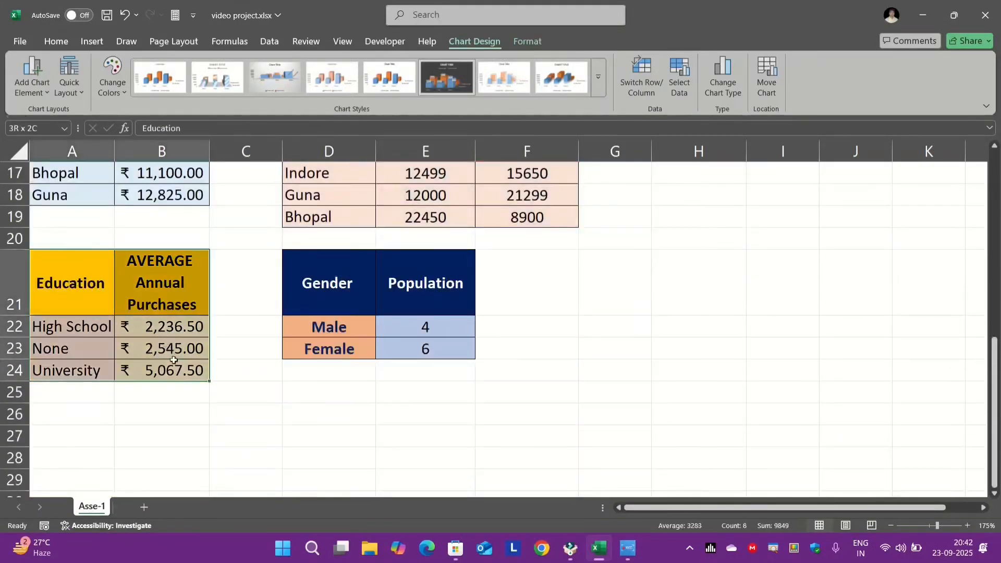
left_click(92, 41)
left_click(400, 61)
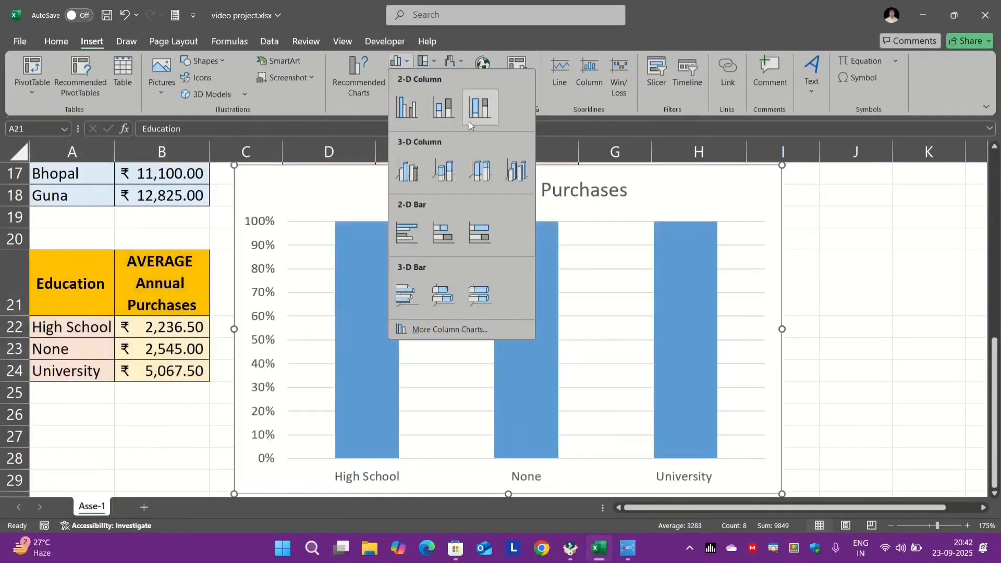
left_click(441, 239)
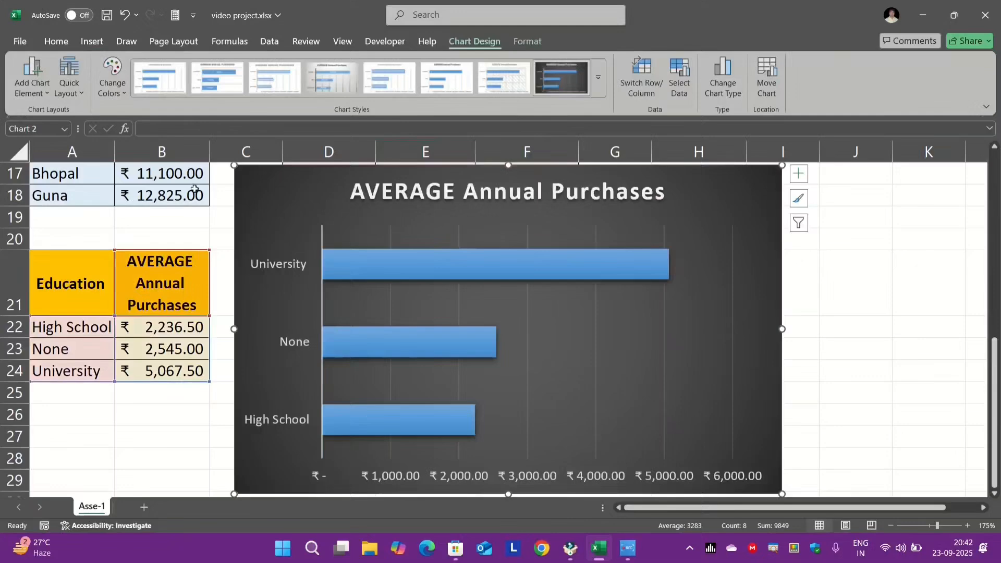
left_click(69, 83)
left_click(143, 208)
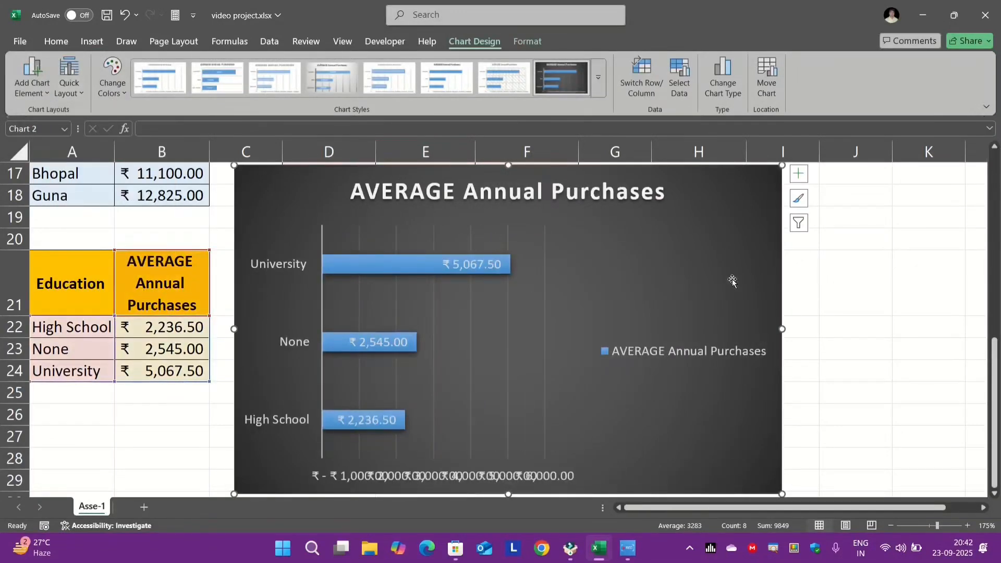
- Shrink the average annual purchases chart and move it beside the summary tables, below the salary chart
left_click_drag(783, 165, 591, 317)
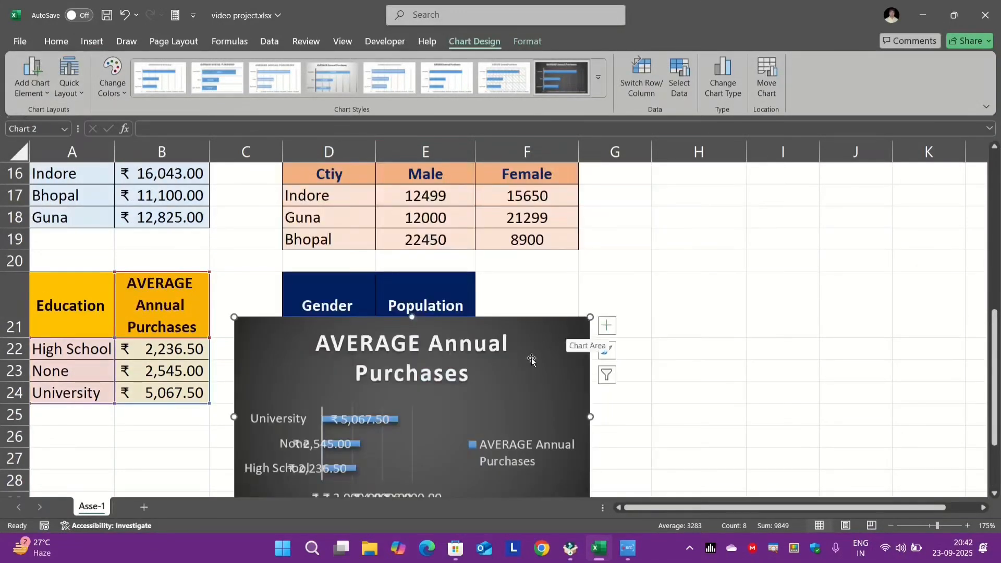
left_click_drag(532, 360, 885, 256)
scroll(886, 265, "up", 2)
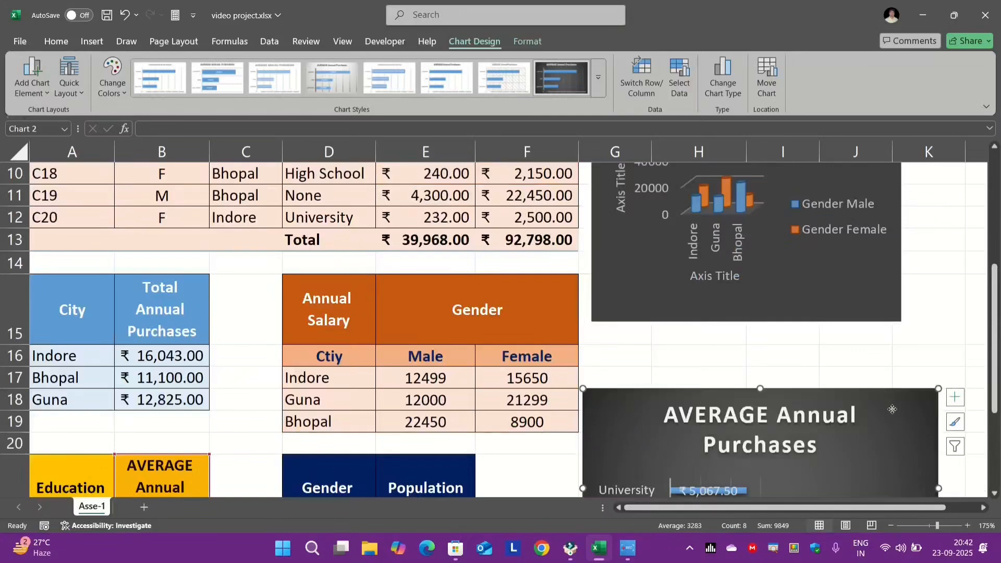
- Insert a 2-D pie chart of D21:E23 with the dark gradient style and a quick layout with percentage labels and a legend
scroll(730, 365, "down", 2)
left_click_drag(334, 332, 438, 377)
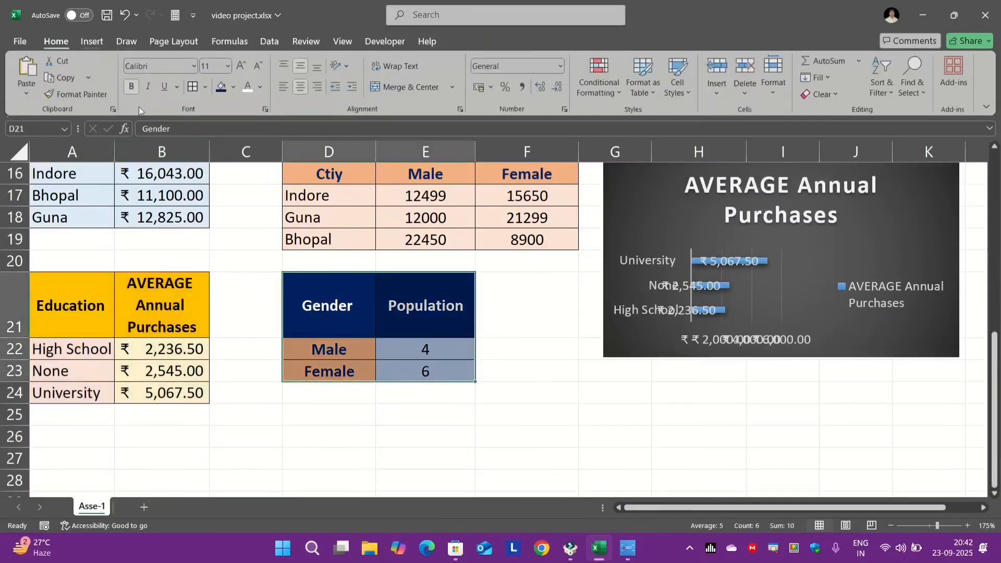
left_click(92, 42)
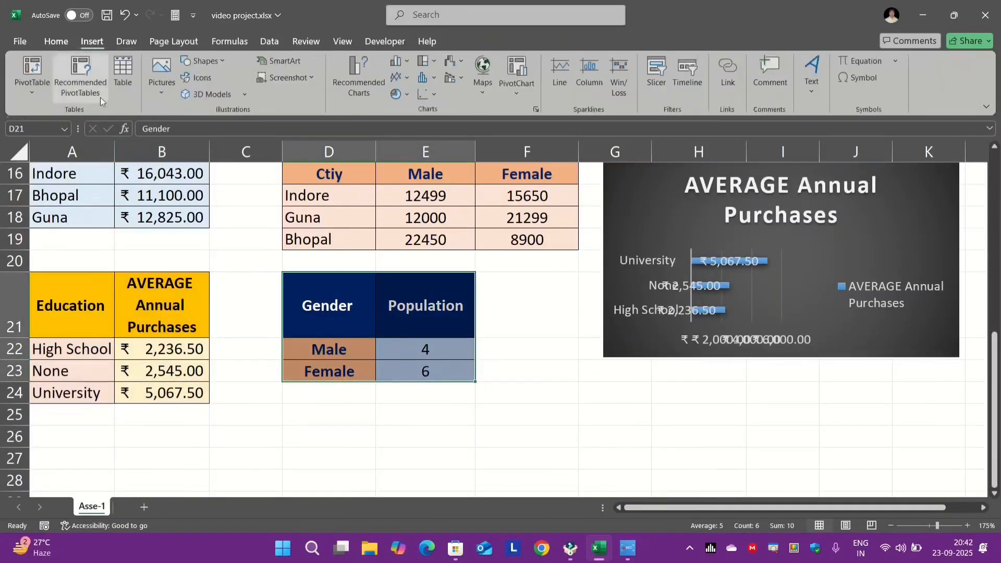
left_click(408, 95)
left_click(402, 139)
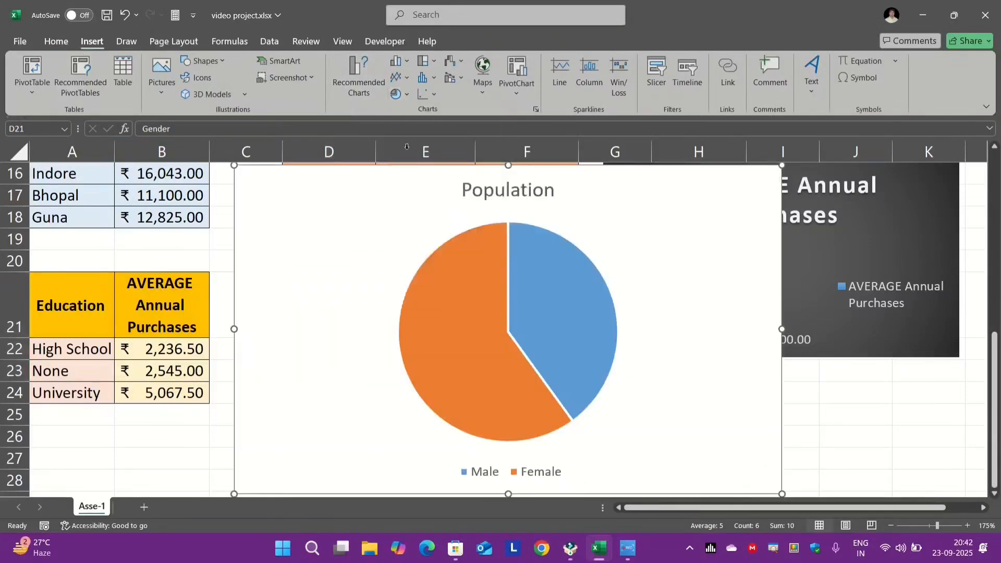
left_click(506, 81)
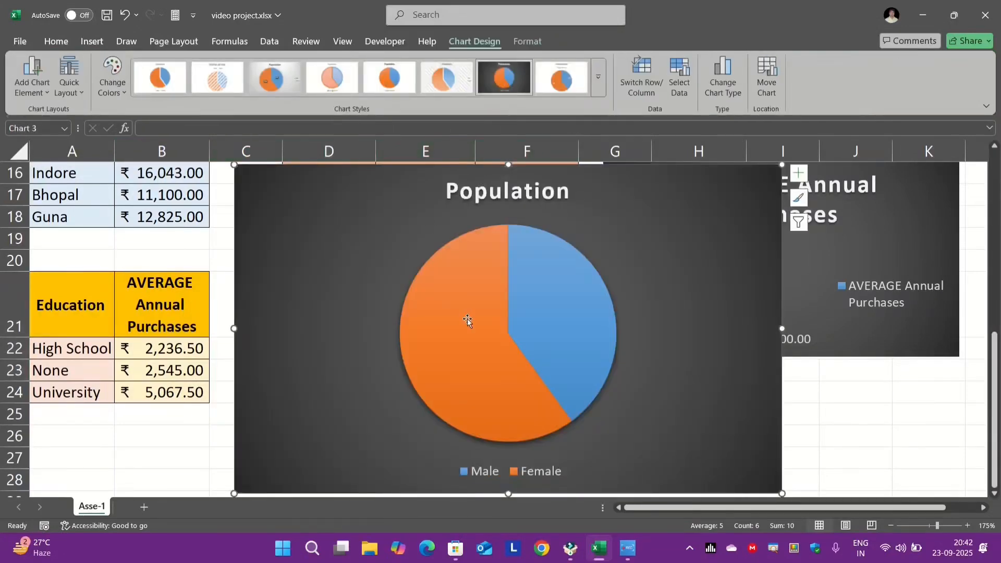
left_click(69, 76)
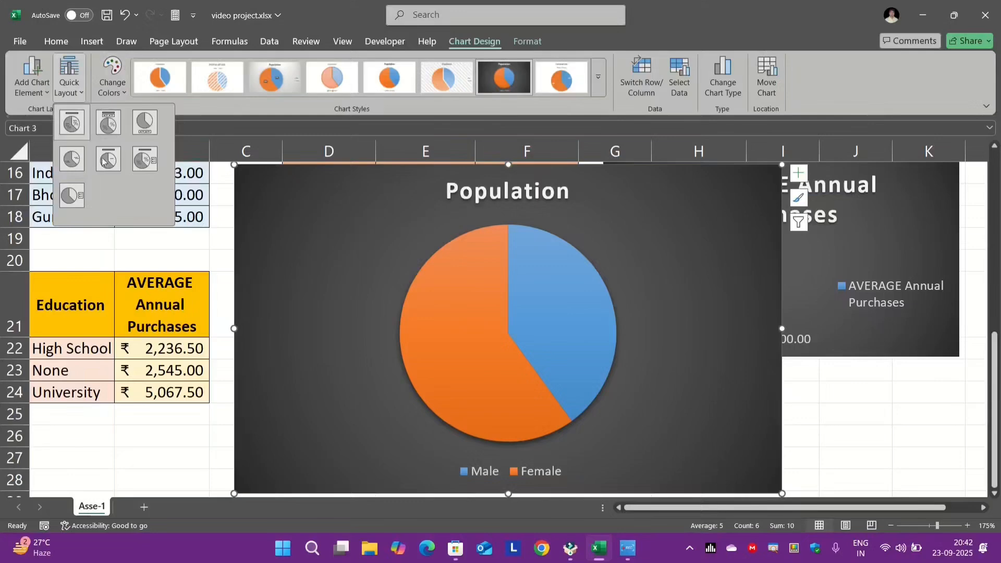
left_click(150, 167)
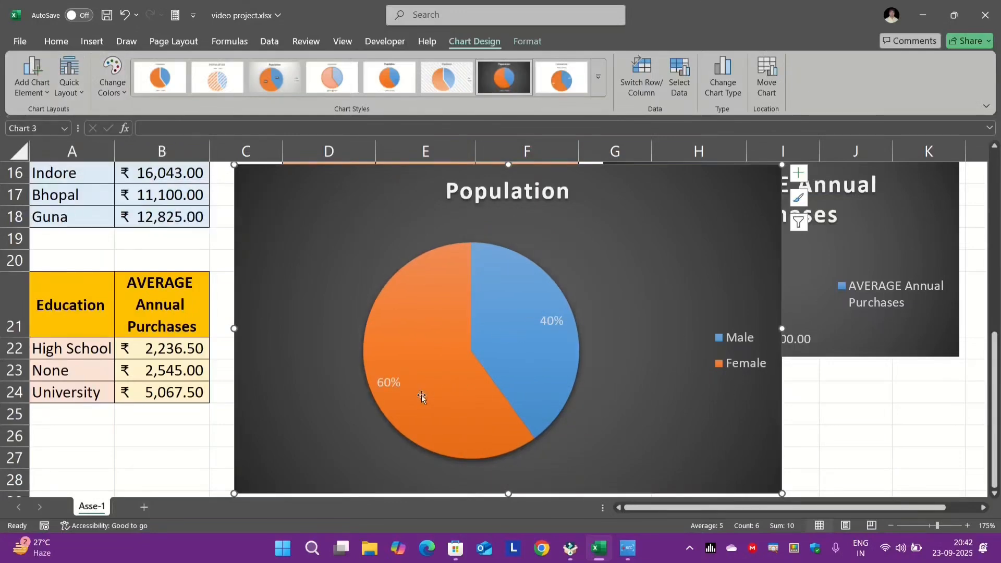
- Pull the population pie's slices apart and move the chart, reduced in size, below the education table over columns A to D
left_click(549, 351)
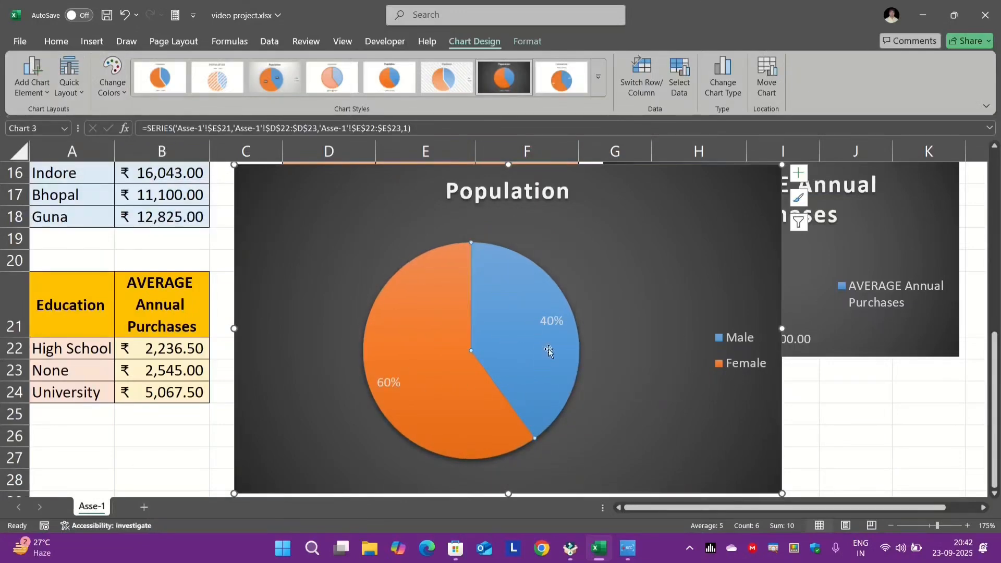
left_click_drag(548, 350, 634, 329)
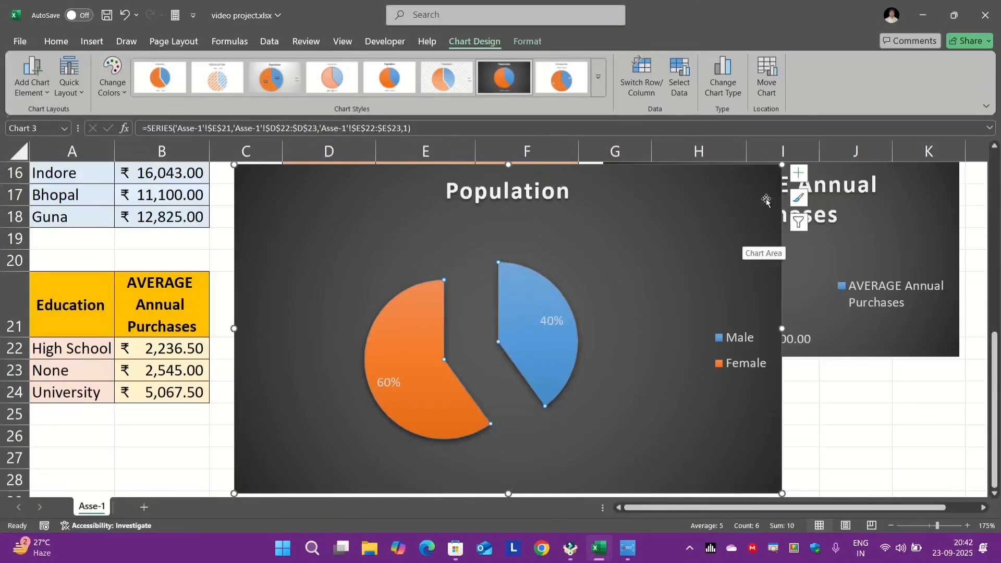
left_click_drag(782, 165, 581, 324)
scroll(576, 316, "down", 3)
left_click_drag(531, 257, 358, 382)
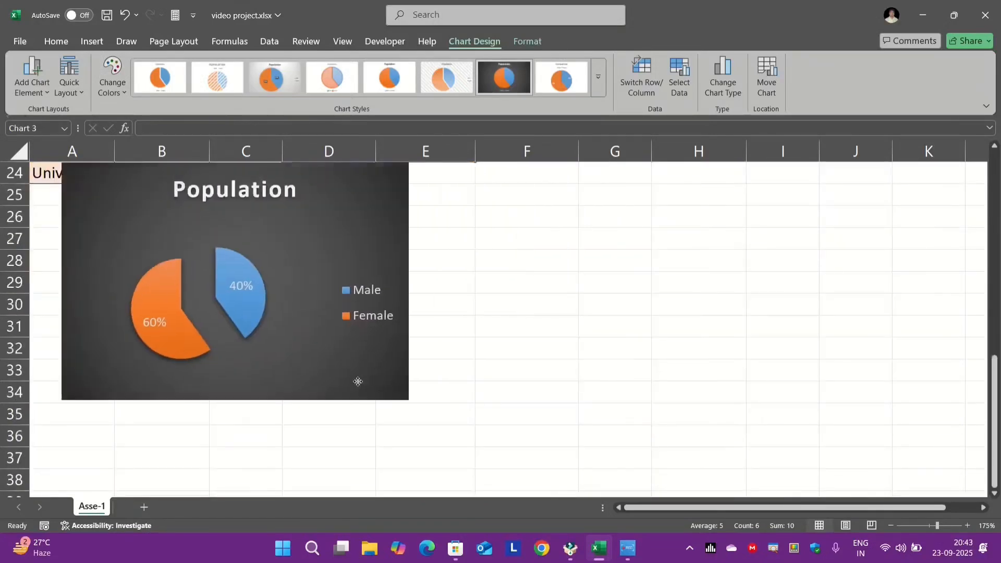
- Insert a 2-D clustered column chart from the purchases data in A2:A12, C2:C12 and E2:F12
scroll(608, 418, "up", 6)
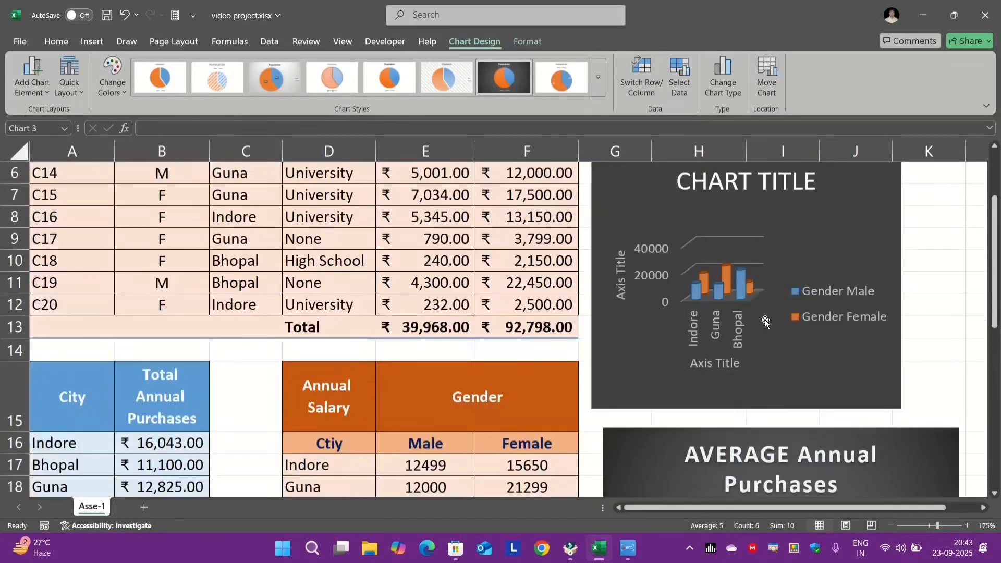
scroll(769, 276, "up", 2)
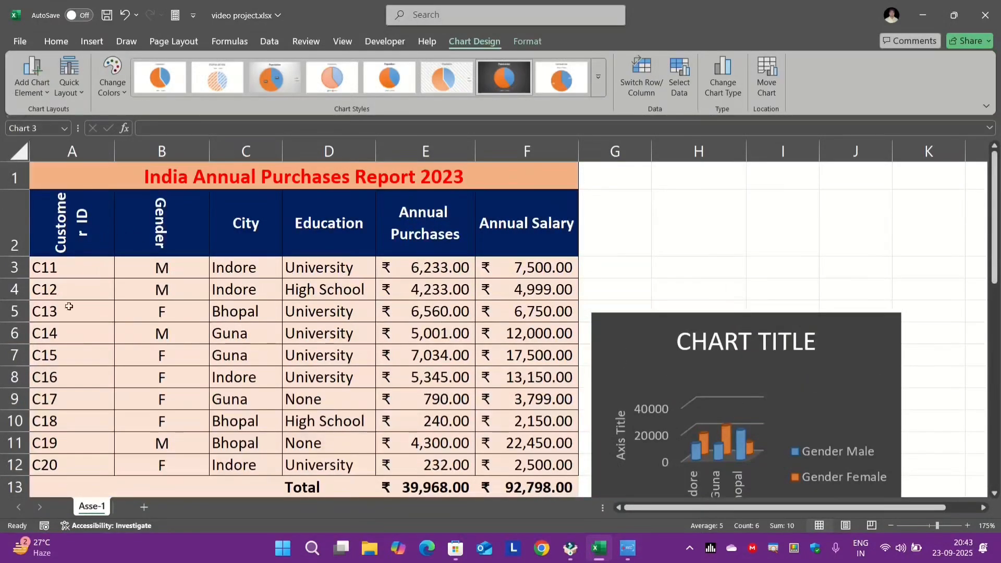
scroll(293, 333, "down", 1)
scroll(426, 341, "up", 1)
left_click(263, 292)
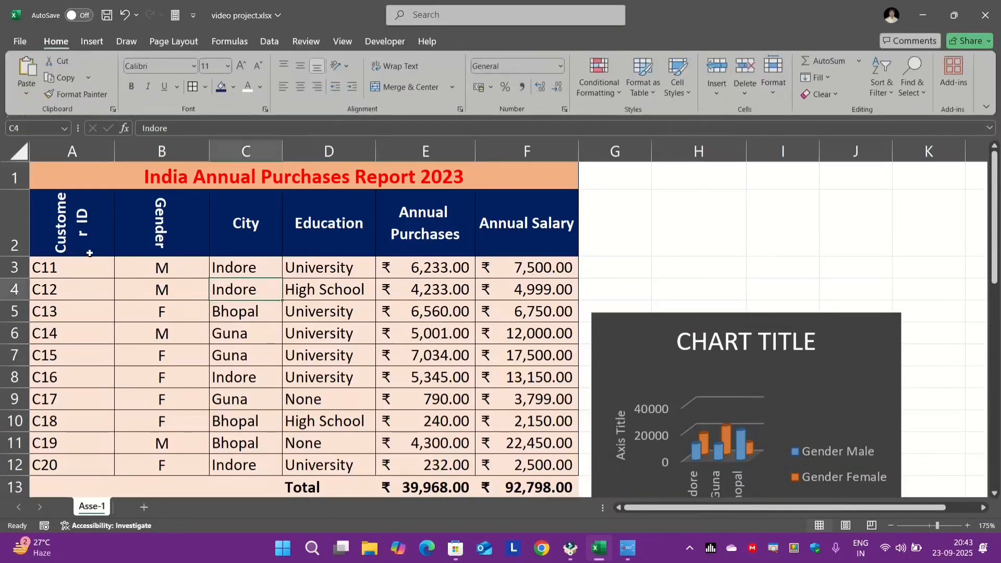
left_click_drag(73, 253, 71, 462)
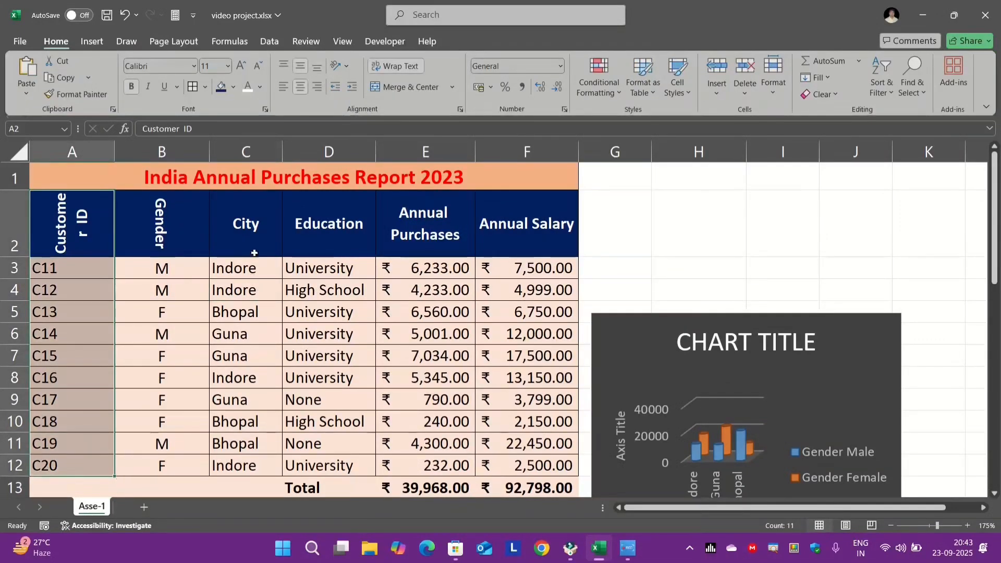
left_click_drag(311, 225, 327, 435)
left_click(236, 225)
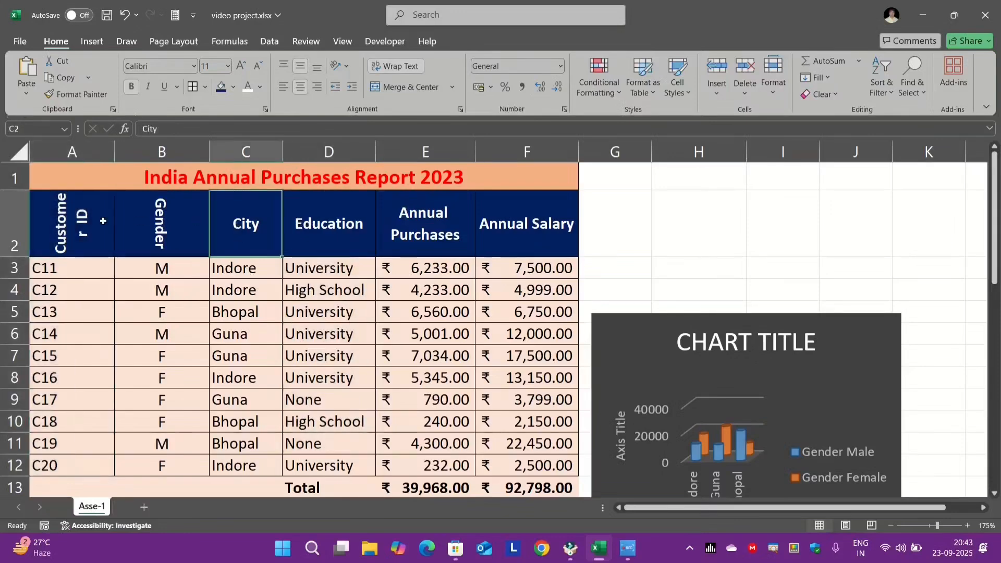
left_click_drag(83, 224, 71, 468)
left_click_drag(251, 238, 254, 466)
left_click_drag(465, 220, 508, 462)
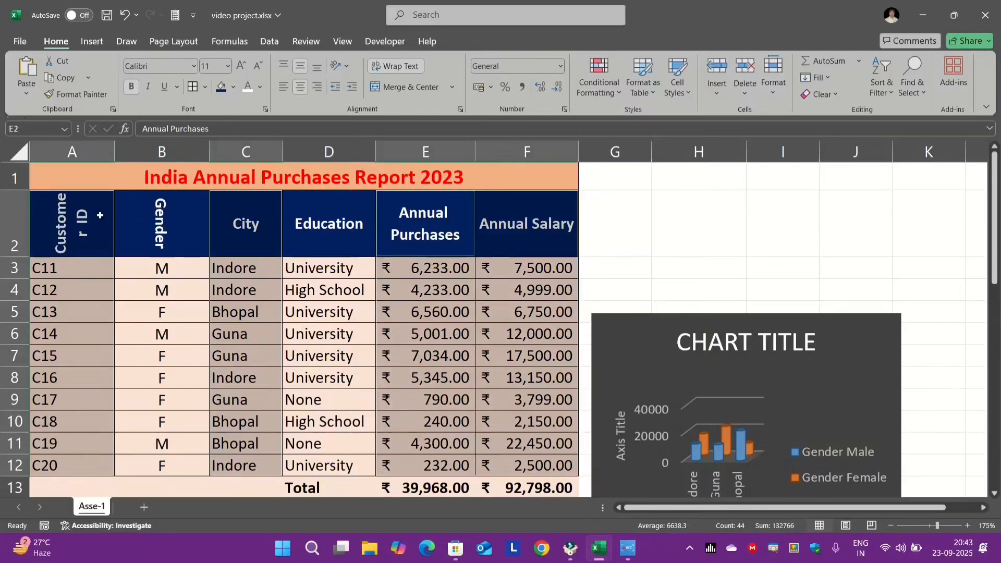
left_click(84, 42)
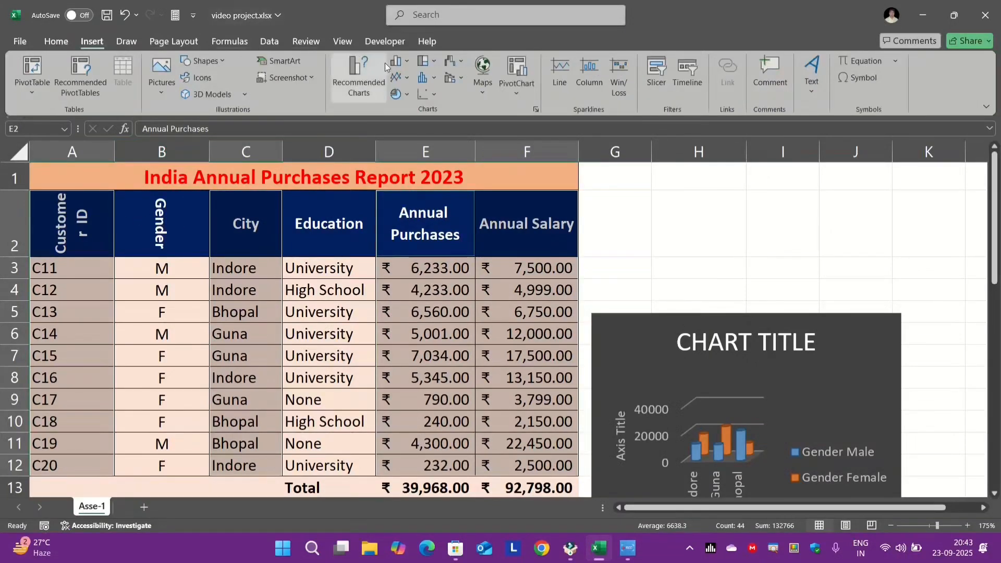
left_click(410, 63)
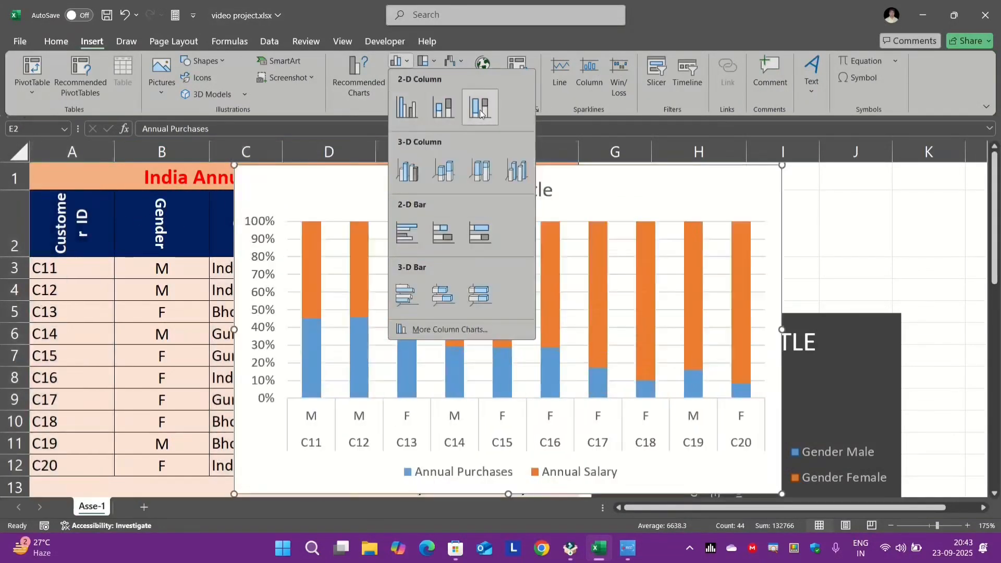
left_click(411, 114)
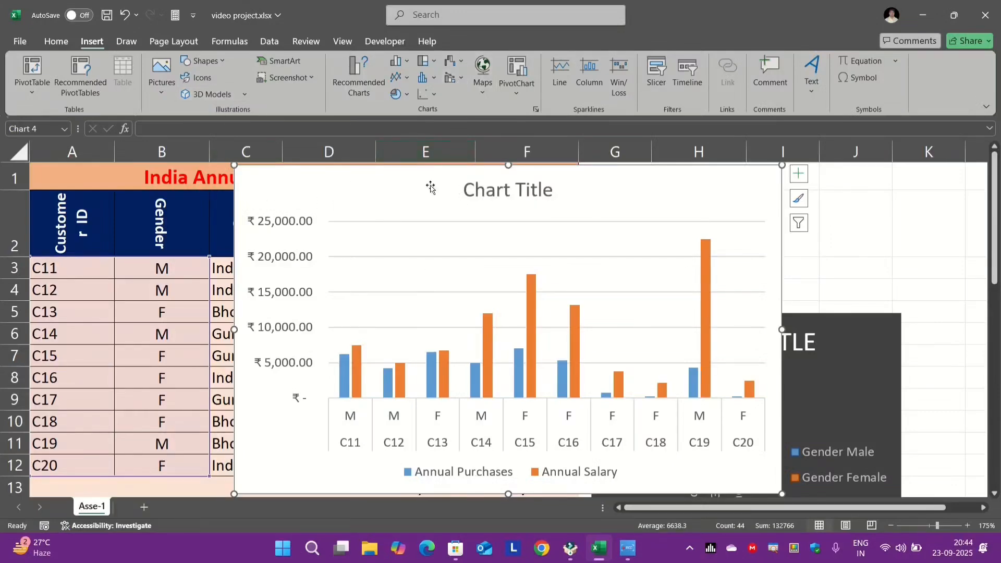
- Give the new column chart the dark gradient style and a quick layout with a chart title, axis titles and a legend
left_click(482, 97)
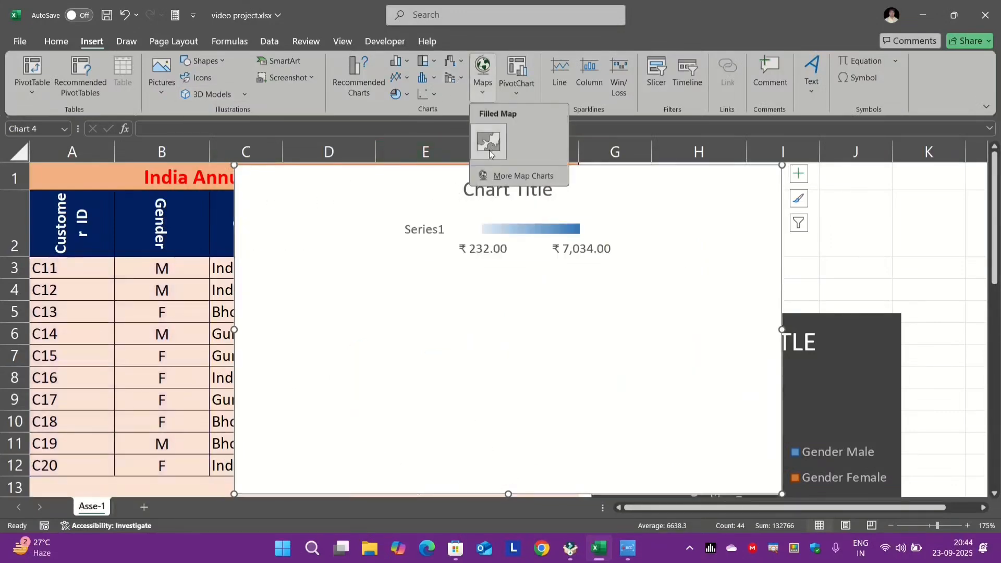
left_click(688, 184)
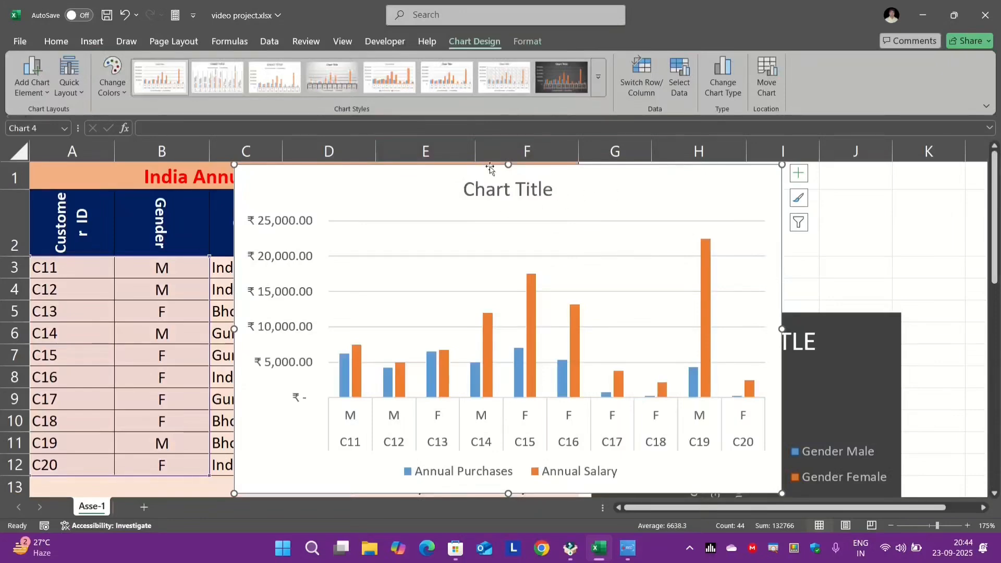
left_click(562, 77)
left_click(69, 76)
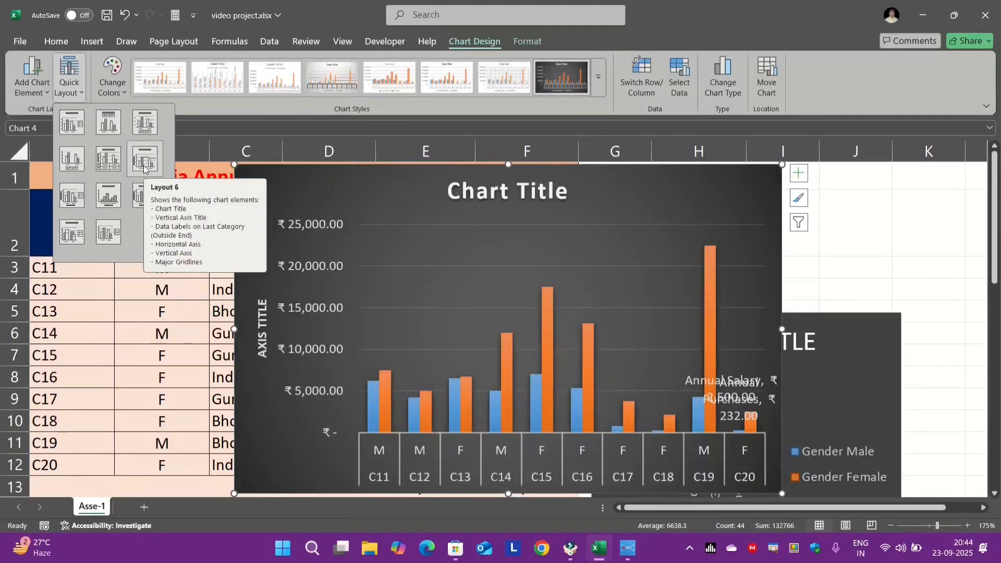
left_click(144, 208)
- Shrink the column chart slightly and title it "India Annual Chart"
left_click_drag(782, 493, 722, 376)
left_click_drag(656, 218, 669, 310)
left_click(502, 256)
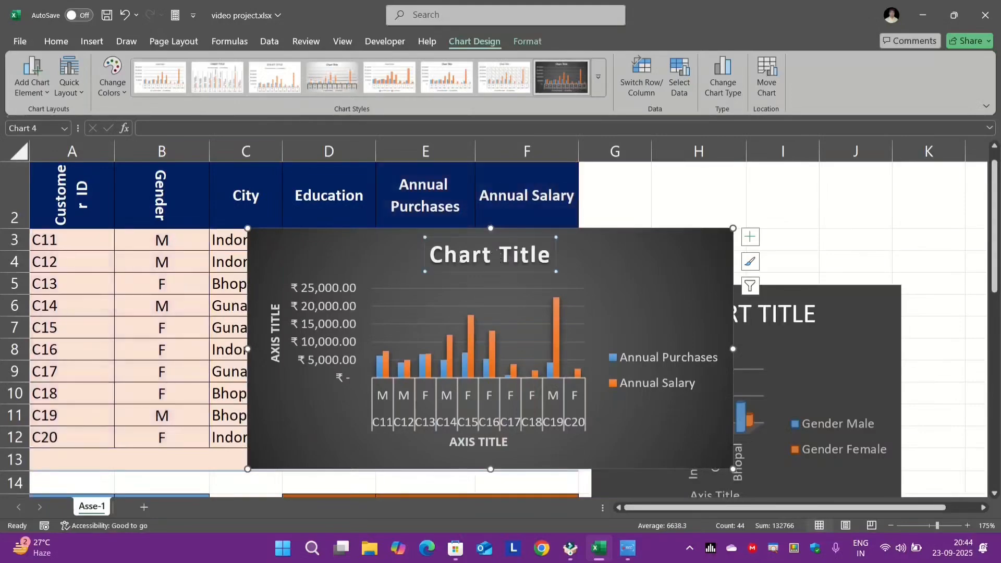
left_click_drag(444, 253, 550, 267)
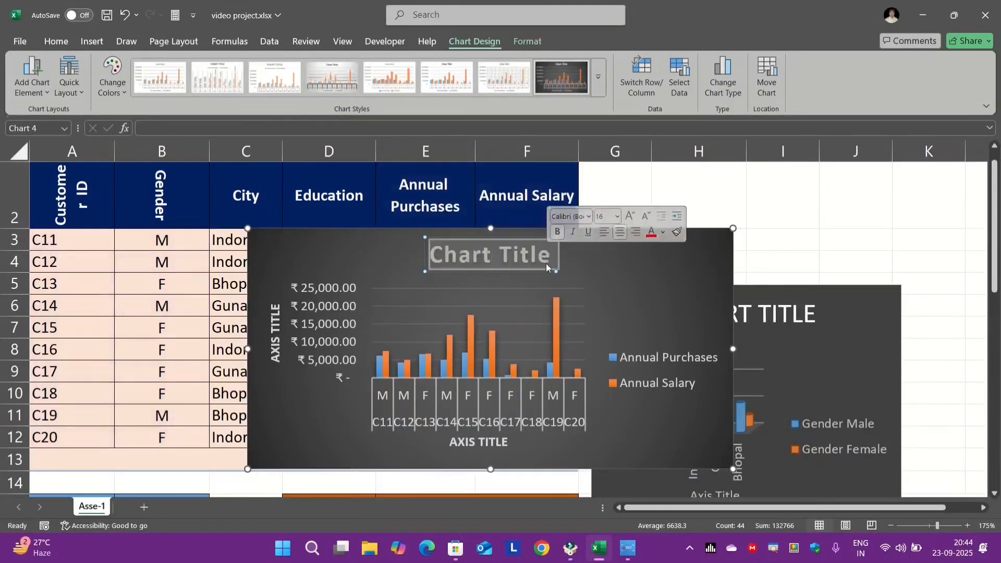
scroll(487, 268, "up", 1)
type("India Annual Char")
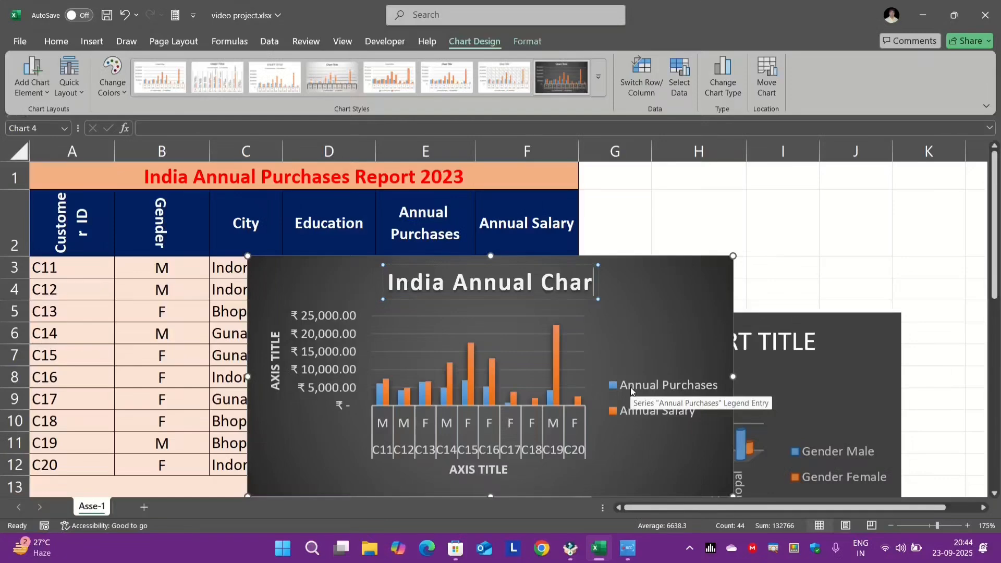
type("t")
left_click(754, 249)
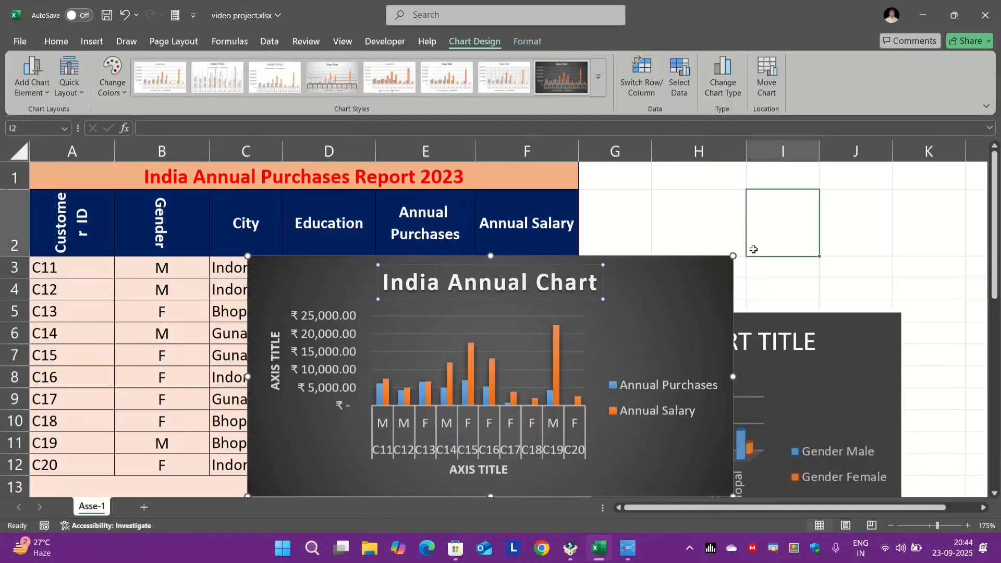
- Reduce the India Annual Chart and move it toward the empty columns beside the purchases data, starting at row 1
key("ctrl+z")
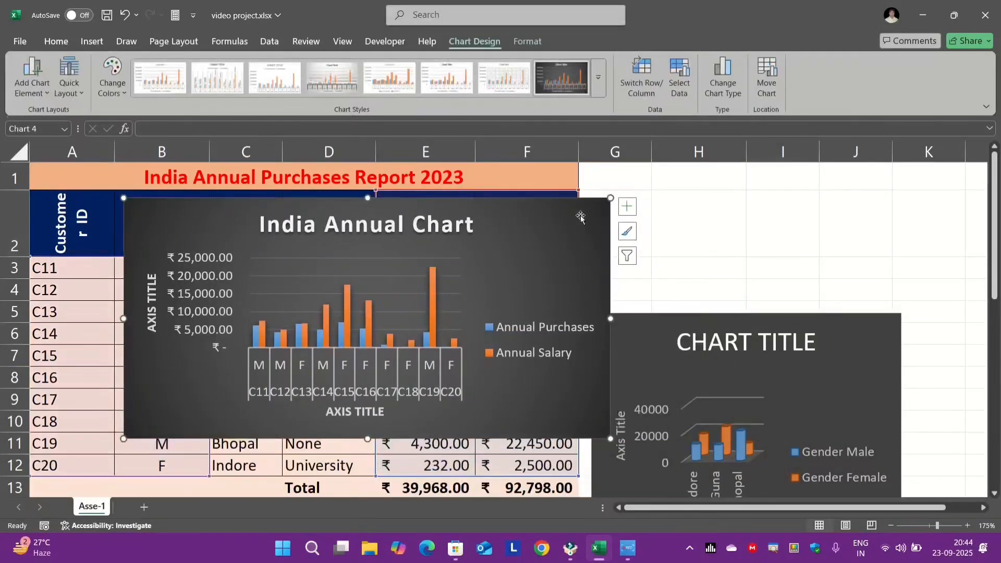
key("ctrl+z")
left_click_drag(458, 290, 695, 231)
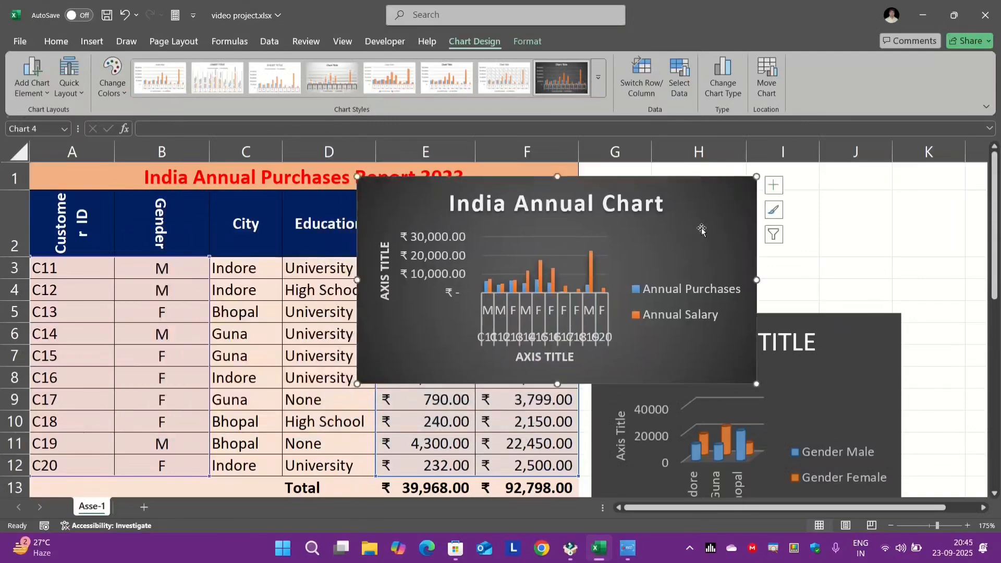
- Shrink the population pie chart and place it directly below the education table, from row 25 to row 32
scroll(663, 256, "down", 9)
left_click(306, 318)
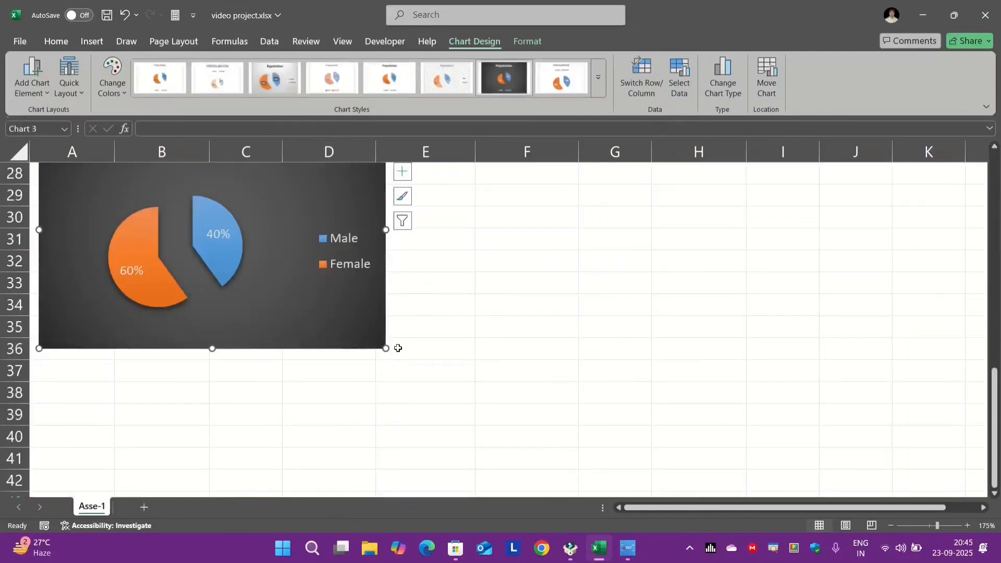
left_click_drag(386, 349, 308, 270)
scroll(298, 256, "up", 2)
left_click_drag(243, 292, 234, 283)
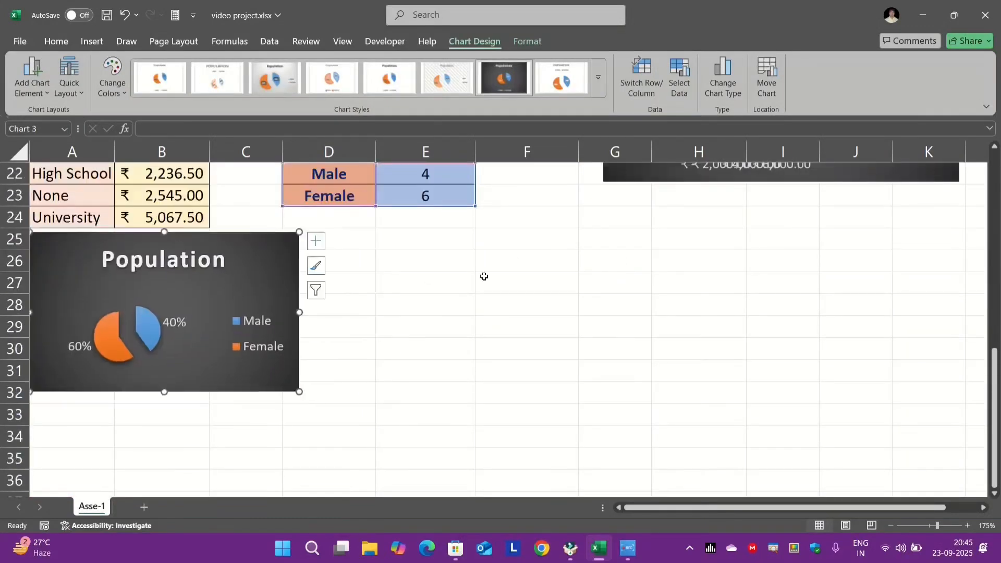
- Try smaller sizes for the India Annual Chart and resize it to span columns D to I down to row 8
scroll(661, 254, "up", 3)
scroll(718, 263, "up", 4)
left_click(729, 266)
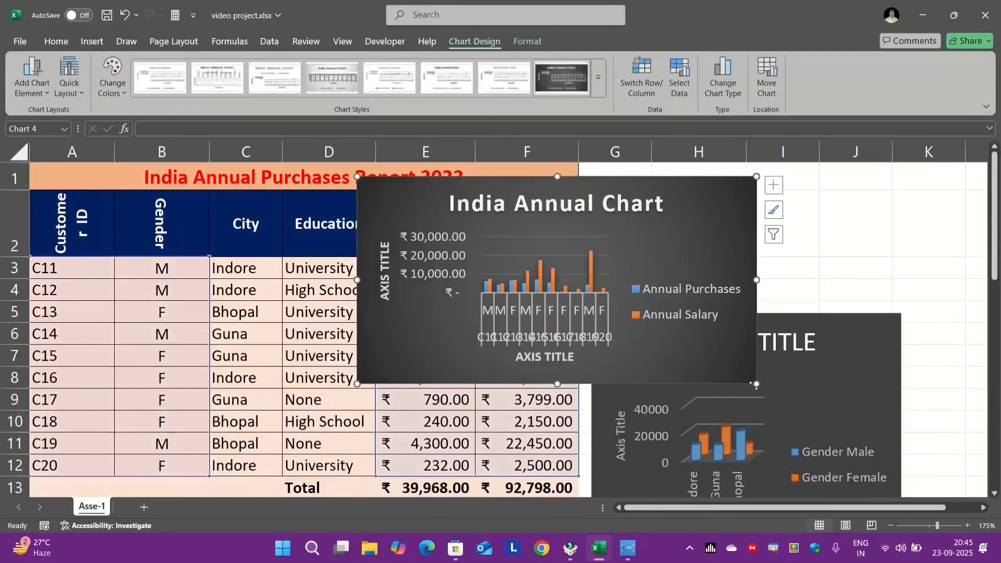
left_click_drag(756, 384, 667, 310)
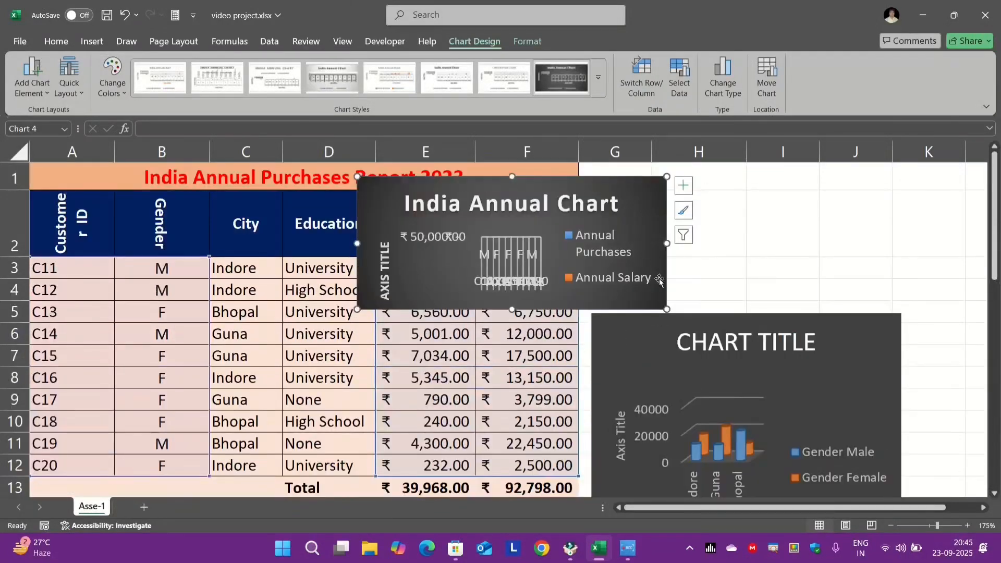
scroll(645, 271, "down", 2)
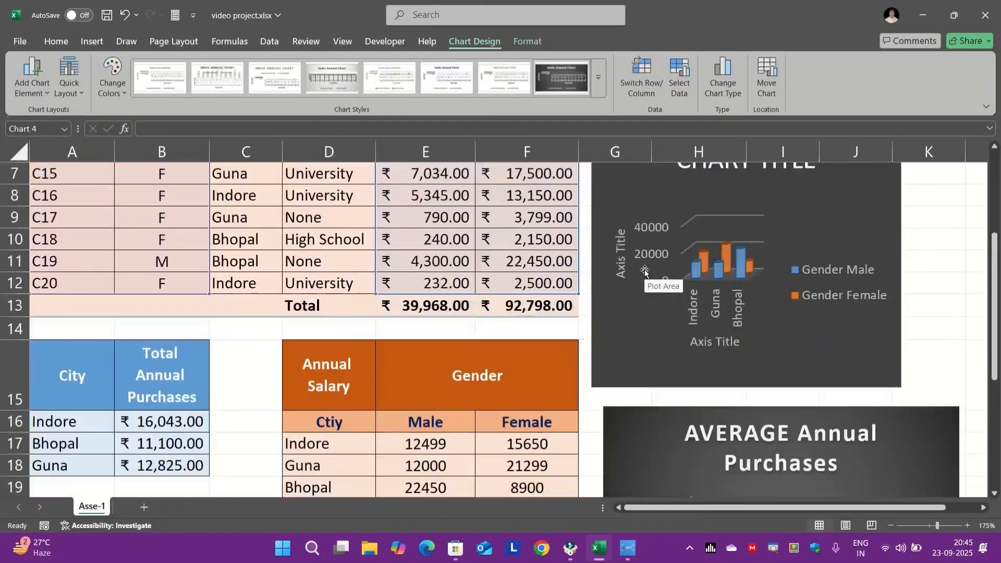
scroll(645, 271, "down", 2)
scroll(678, 277, "up", 4)
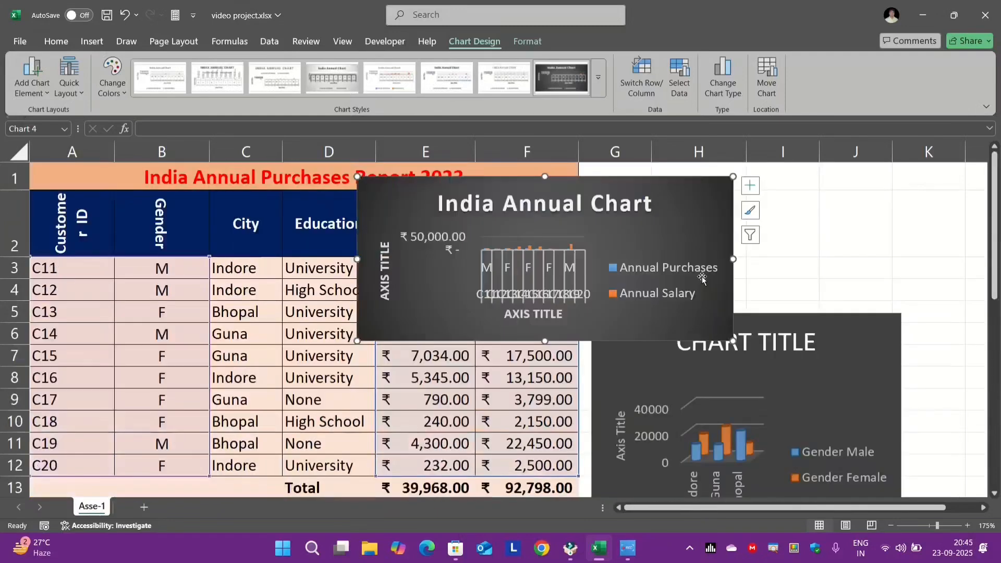
left_click_drag(736, 340, 771, 375)
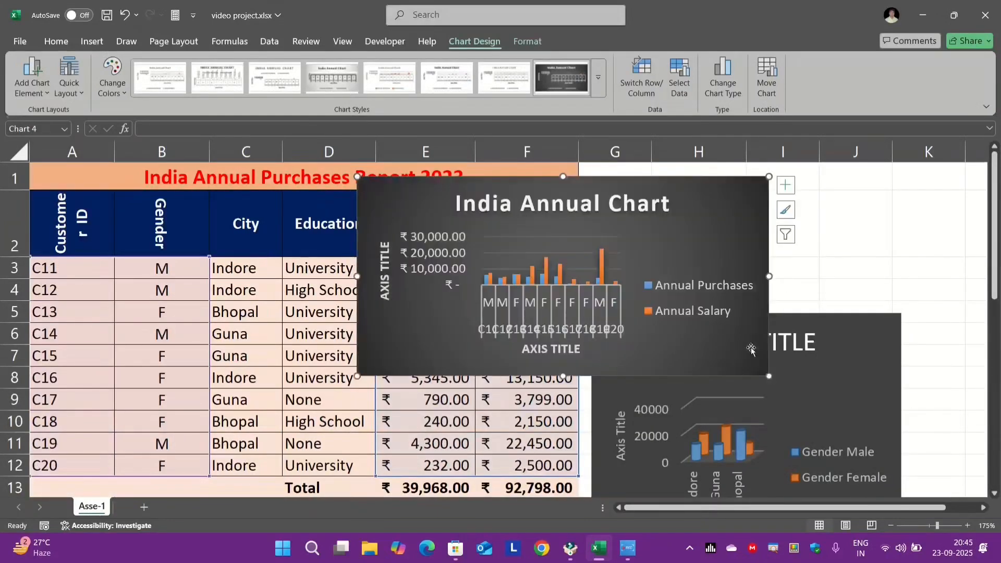